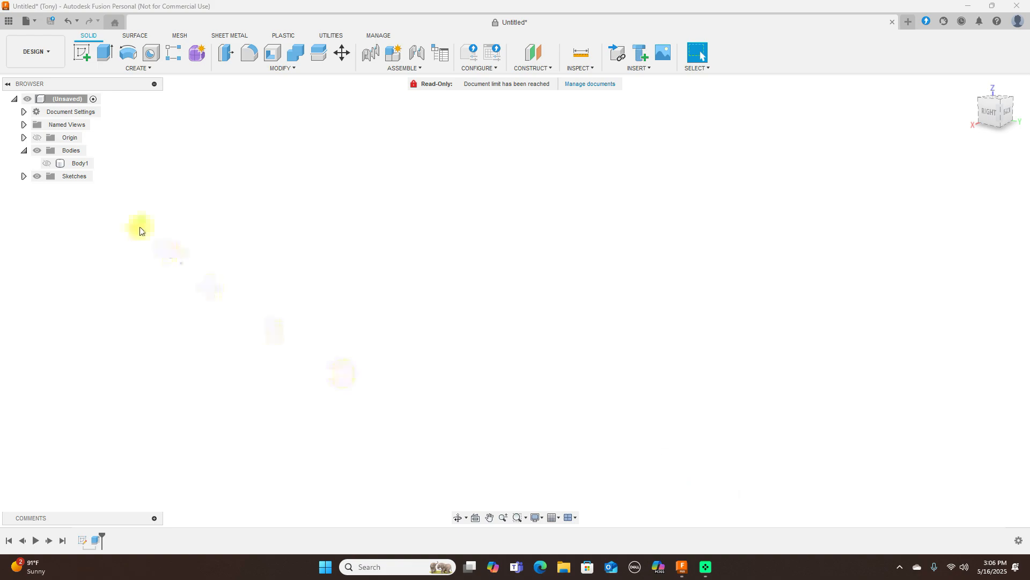
Show the origin planes and start a new sketch on the YZ plane, viewed from the right
left_click(37, 137)
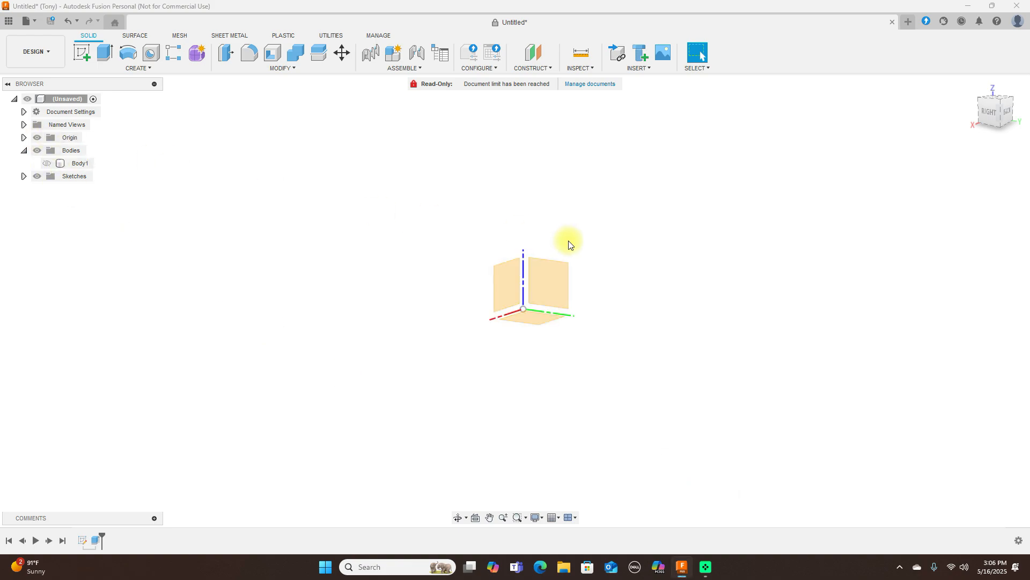
left_click(550, 280)
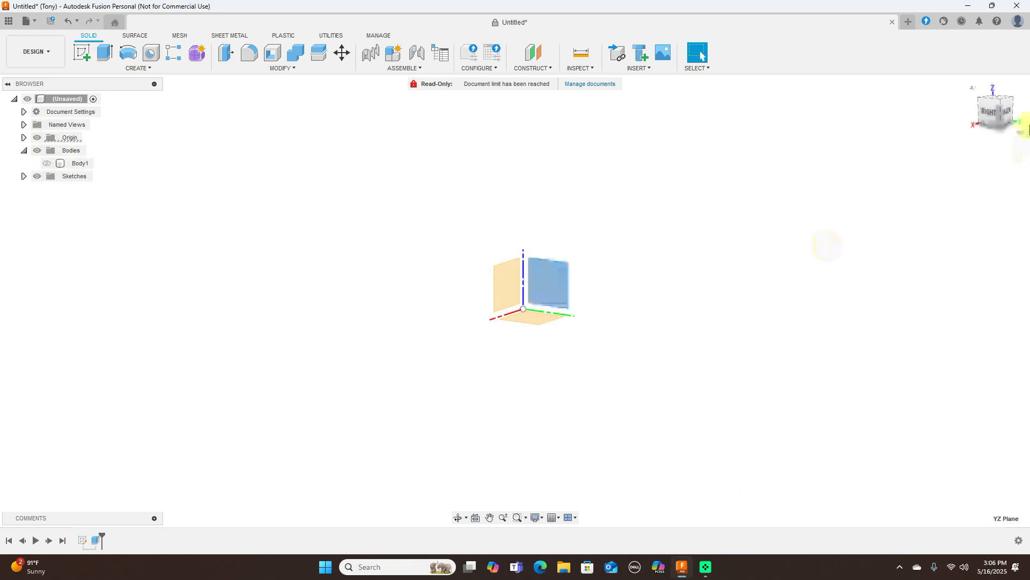
left_click(989, 115)
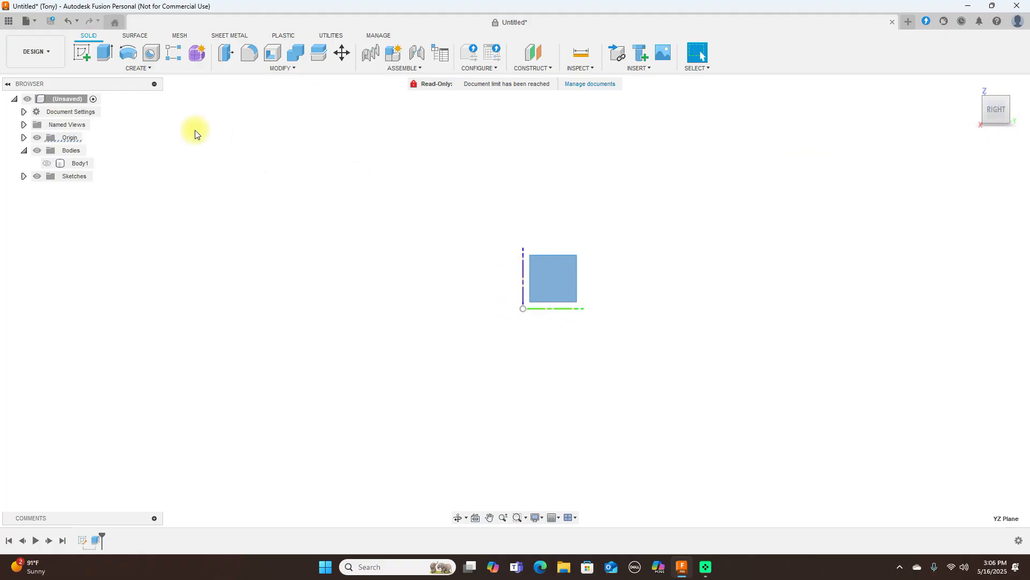
left_click(83, 54)
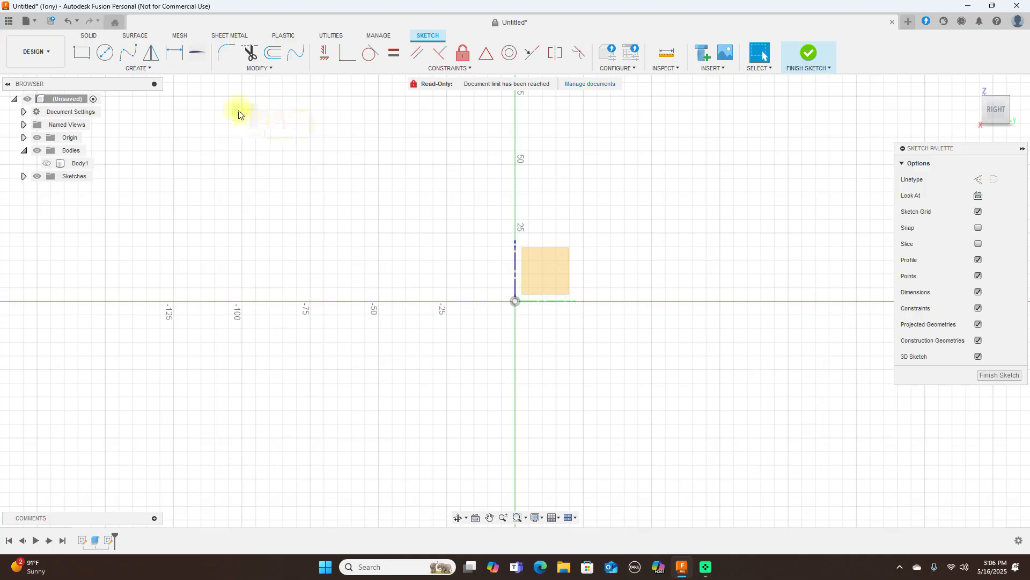
Draw an open S-shaped fit point spline through five points, spanning about 160 mm across the vertical axis, and finish the sketch
left_click(128, 53)
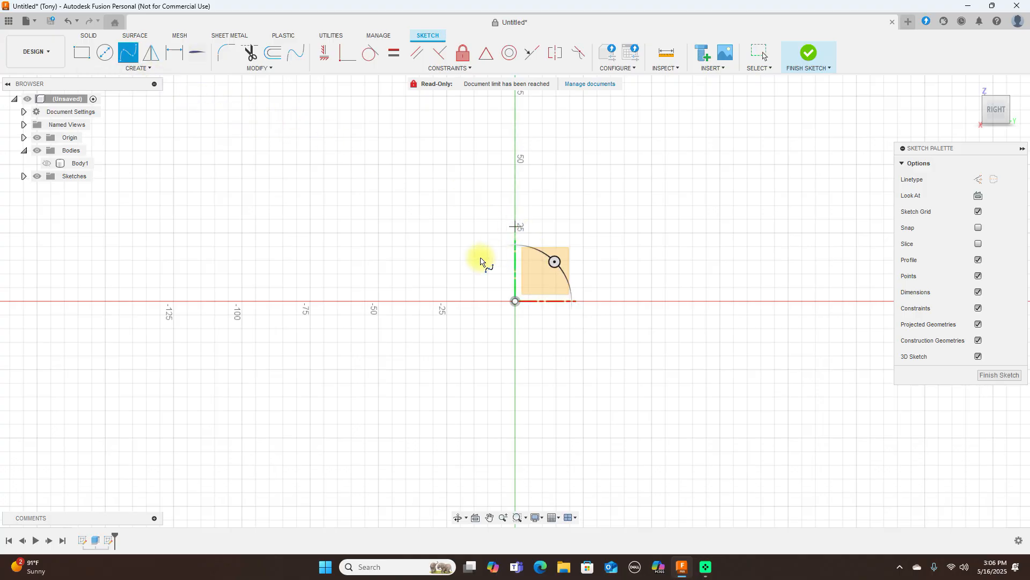
left_click(390, 292)
left_click(447, 238)
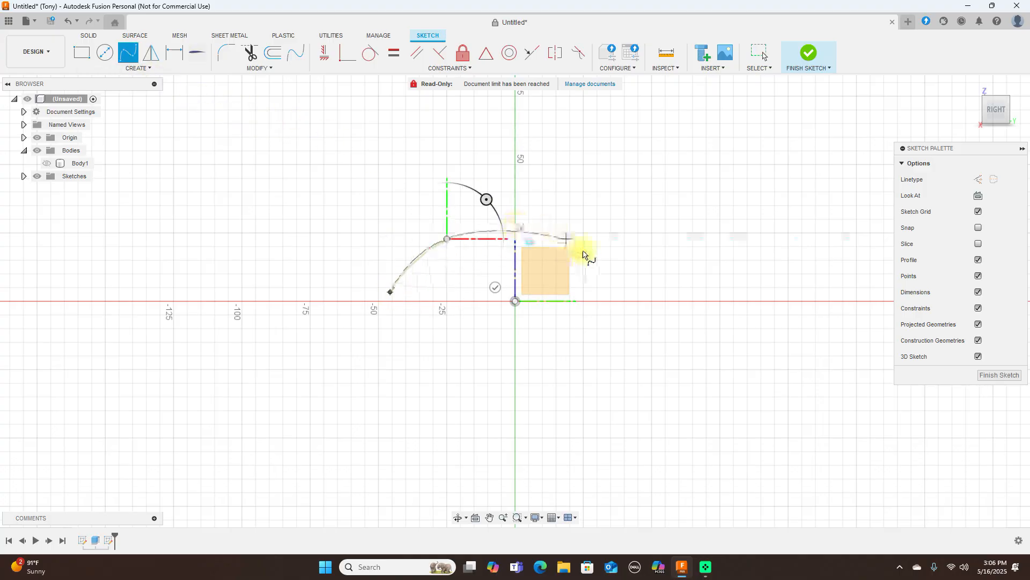
left_click(584, 252)
left_click(692, 297)
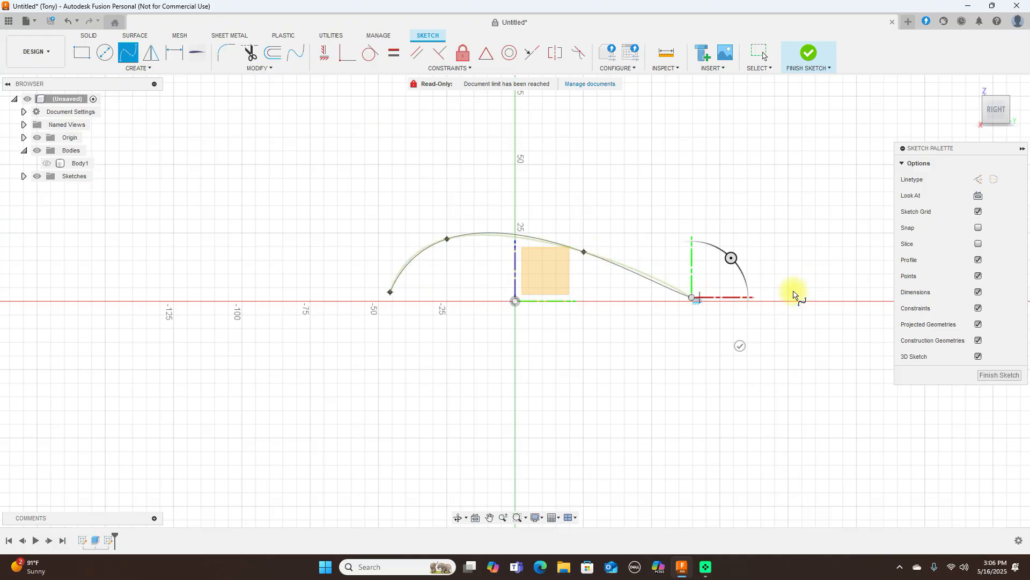
left_click(833, 257)
right_click(832, 256)
left_click(871, 257)
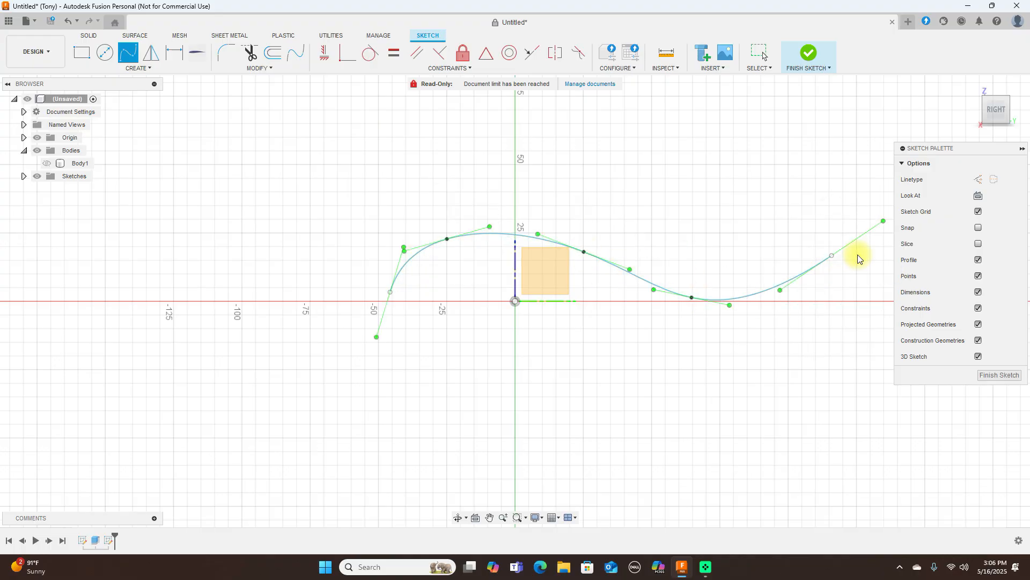
left_click(670, 212)
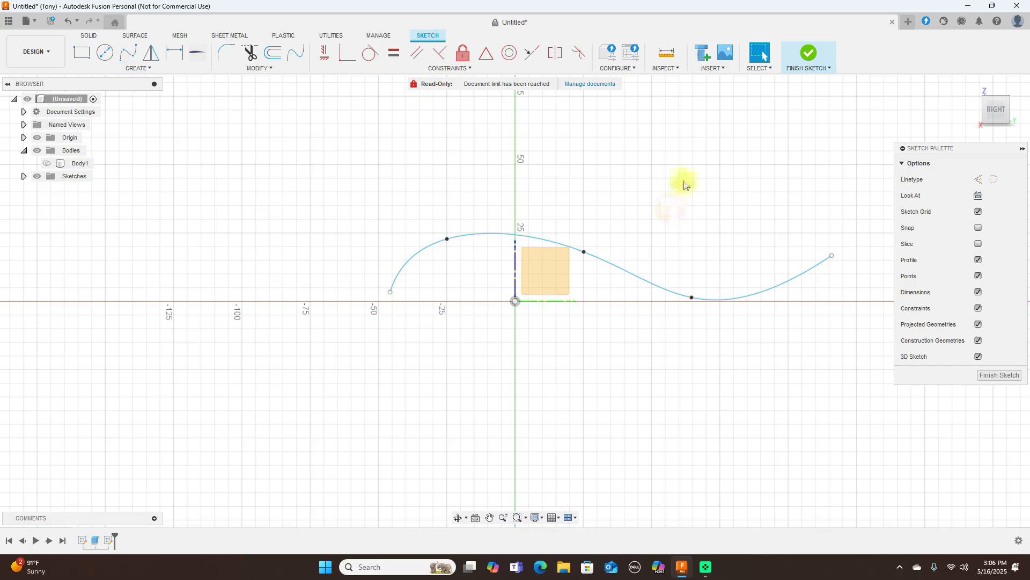
middle_click_drag(680, 175, 615, 208)
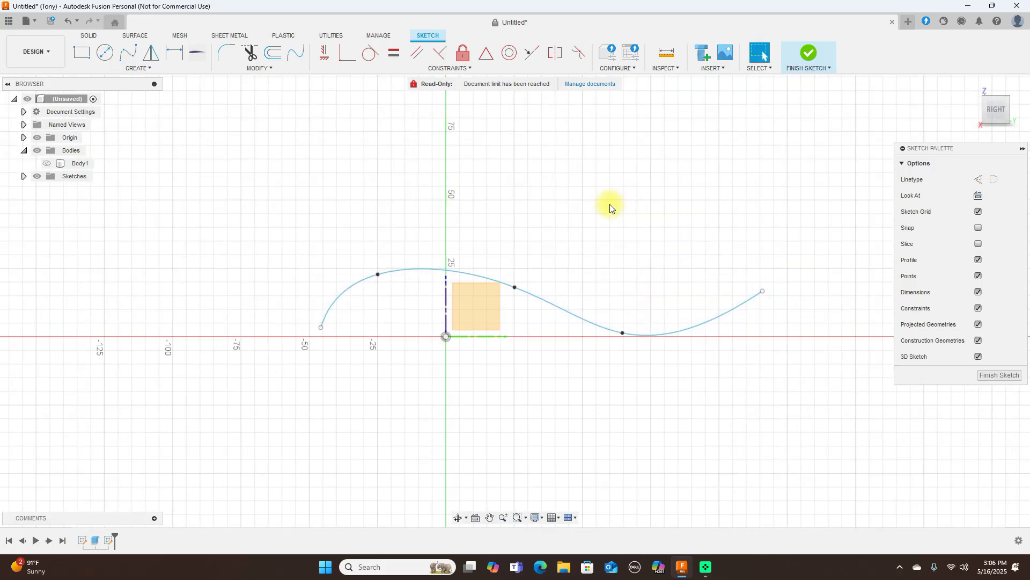
left_click(806, 58)
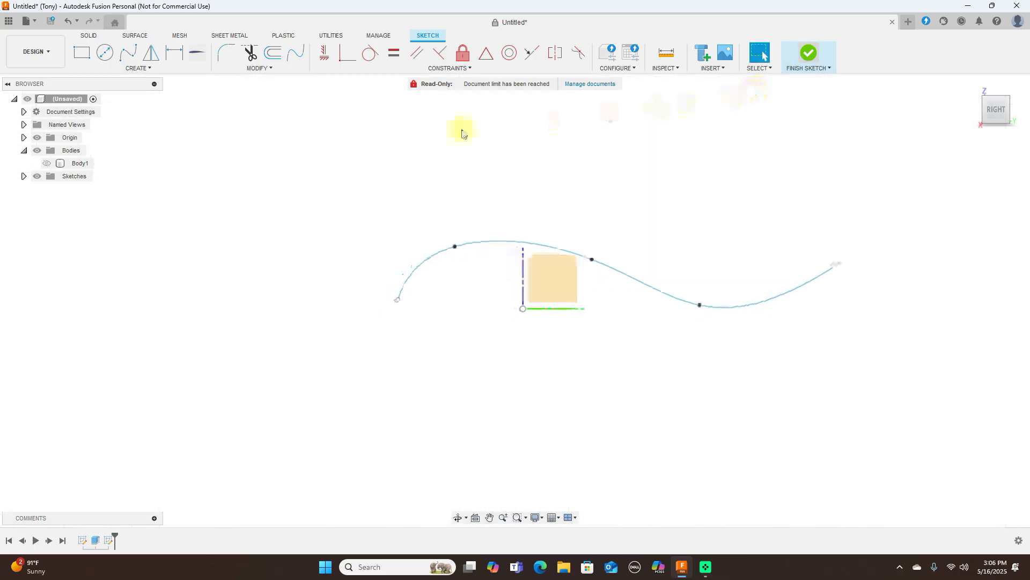
Preview a circular 5 mm Pipe along the spline and extend its distance past the spline's end to 1.104
left_click(151, 69)
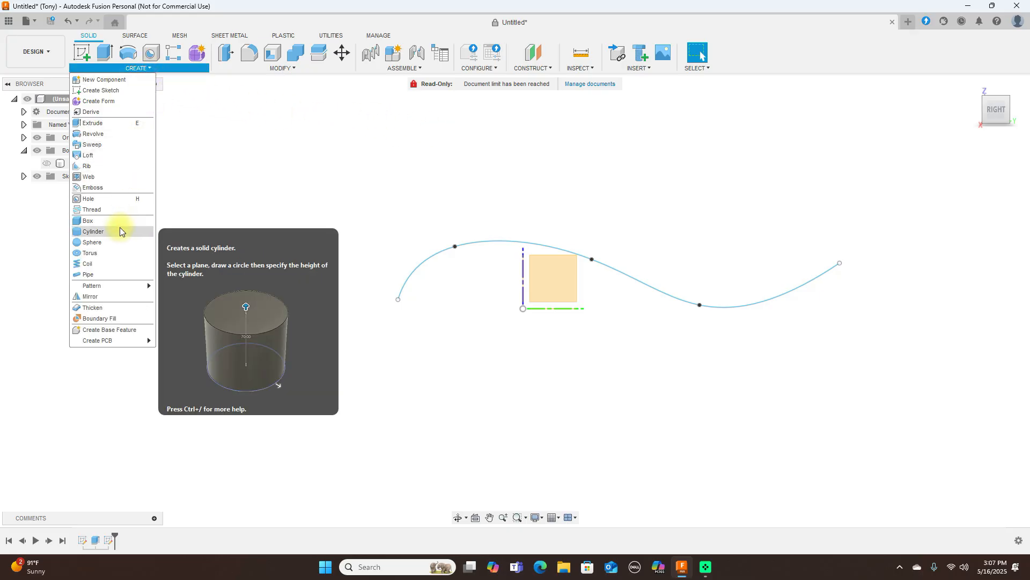
left_click(118, 272)
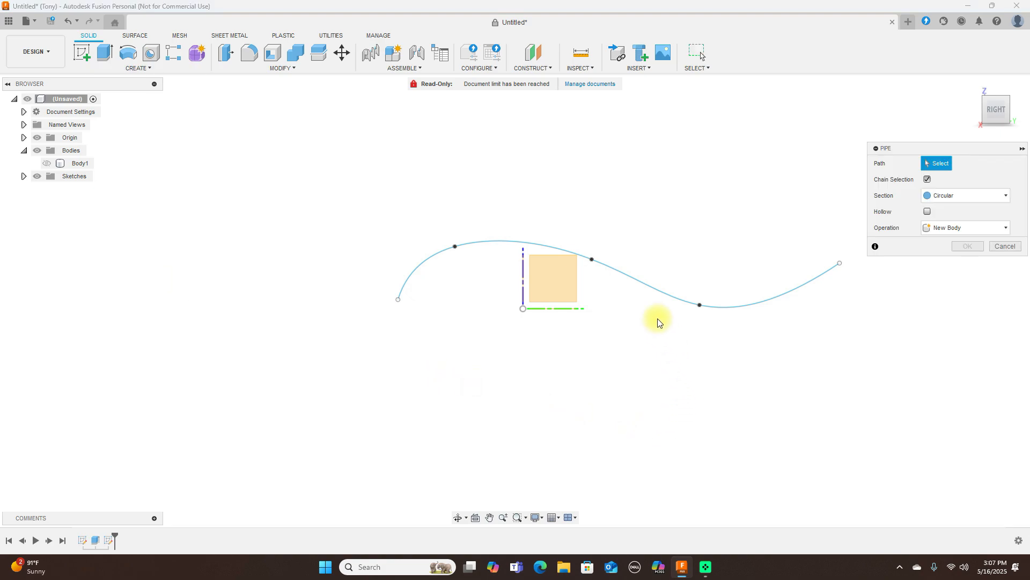
left_click(649, 286)
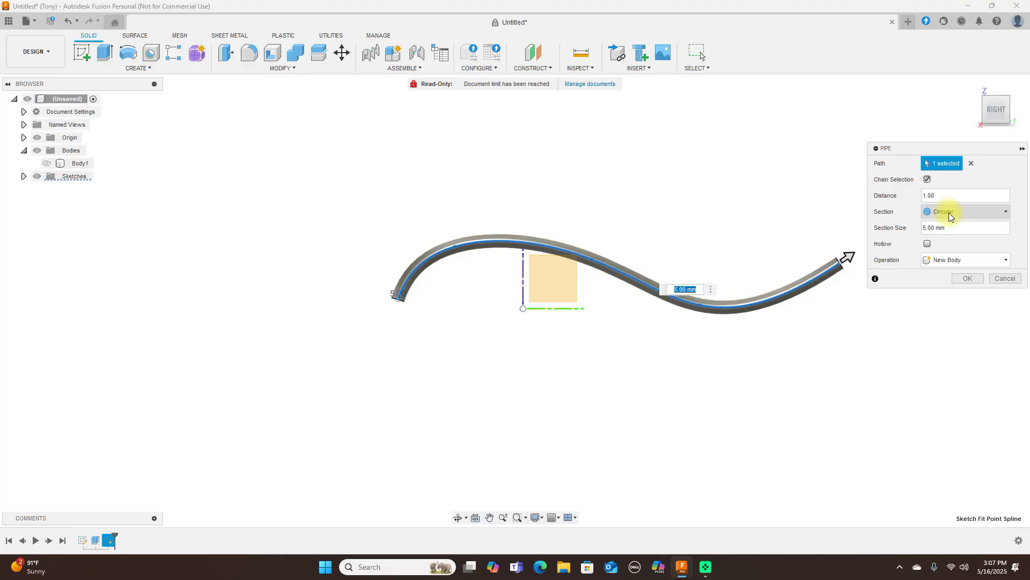
middle_click_drag(931, 326, 842, 372)
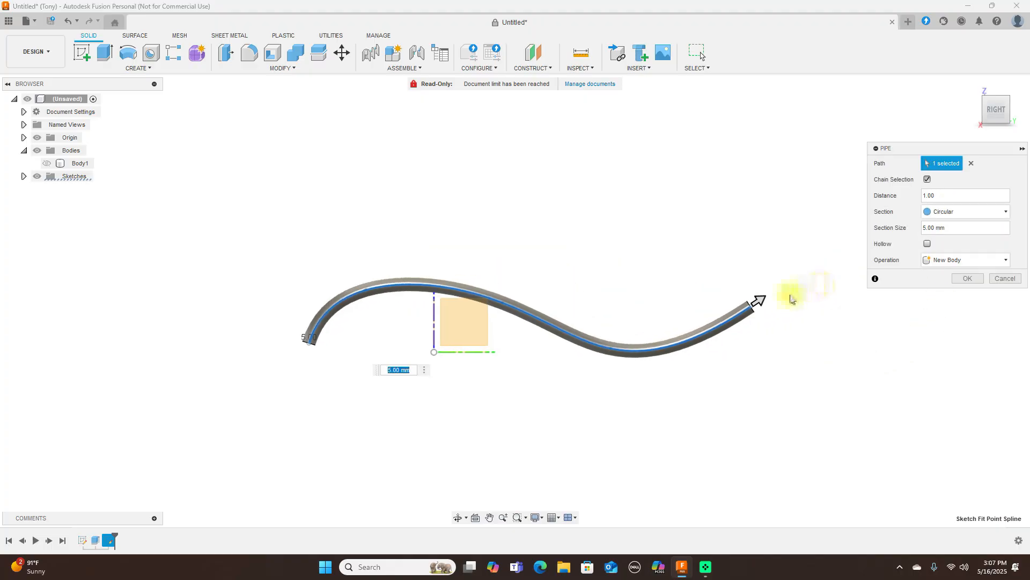
left_click_drag(761, 299, 808, 278)
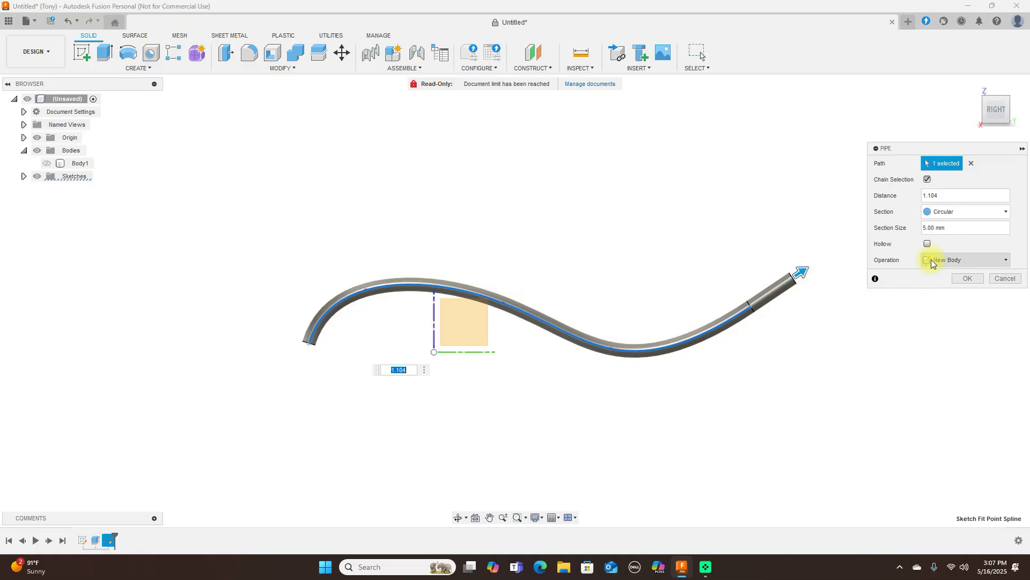
Try the square section and the triangular section on the pipe preview
left_click(974, 212)
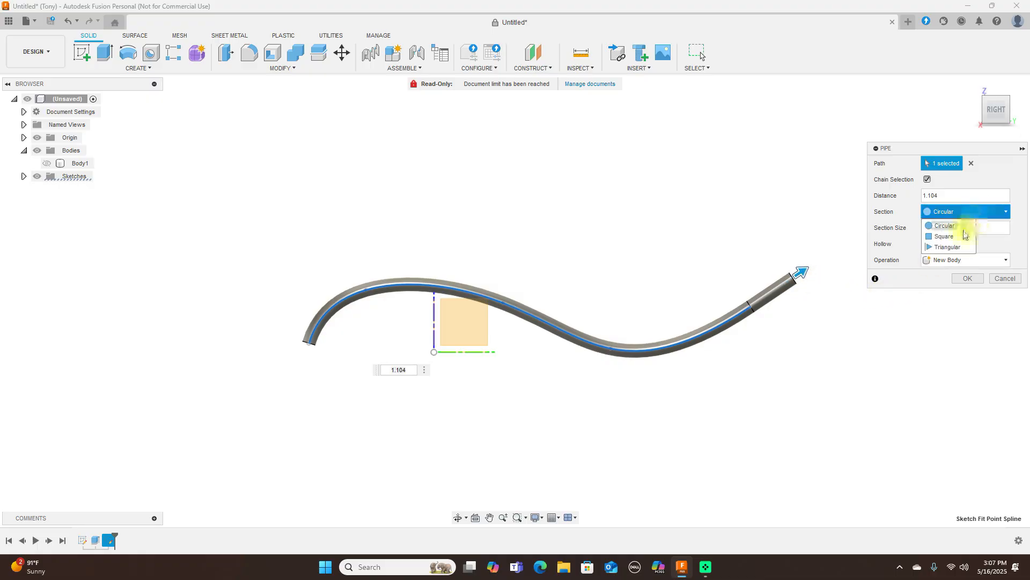
left_click(955, 236)
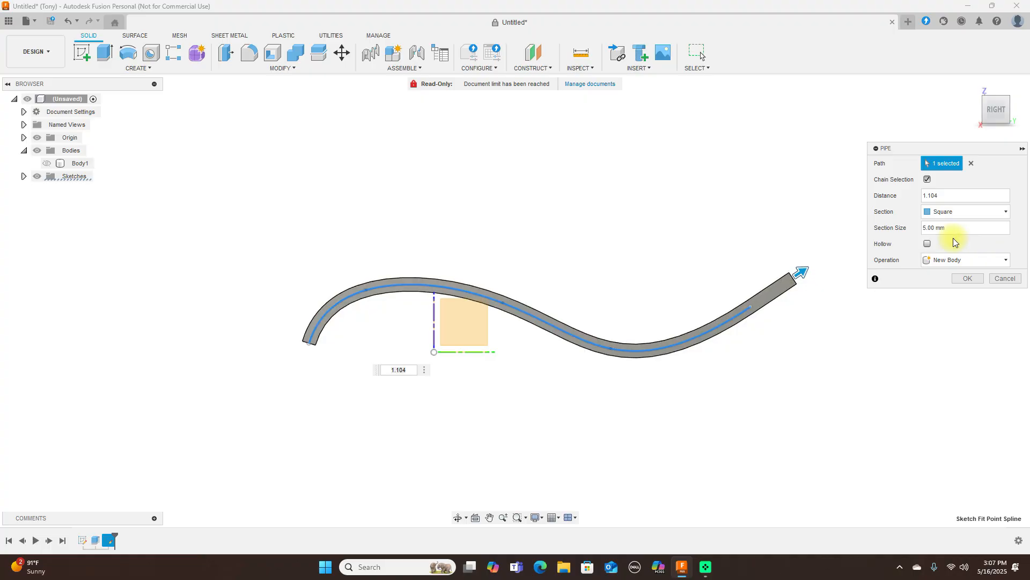
left_click(974, 212)
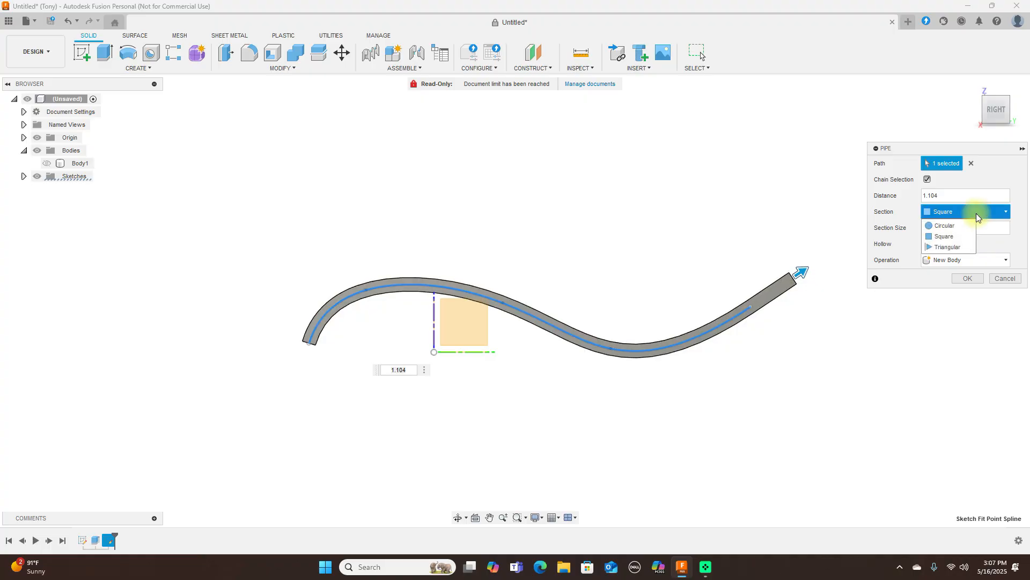
left_click(948, 248)
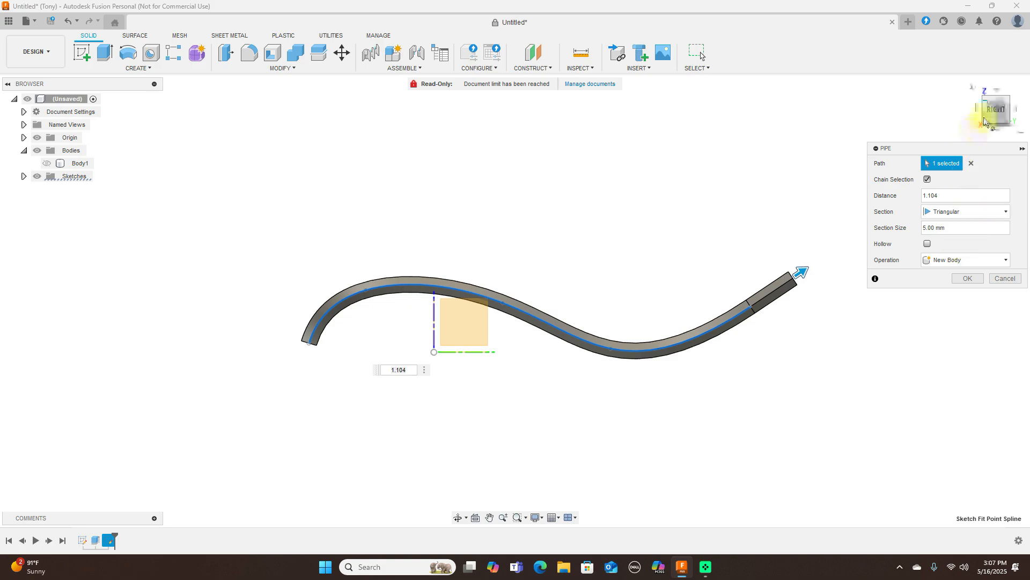
left_click_drag(995, 116, 997, 97)
scroll(780, 165, "up", 1)
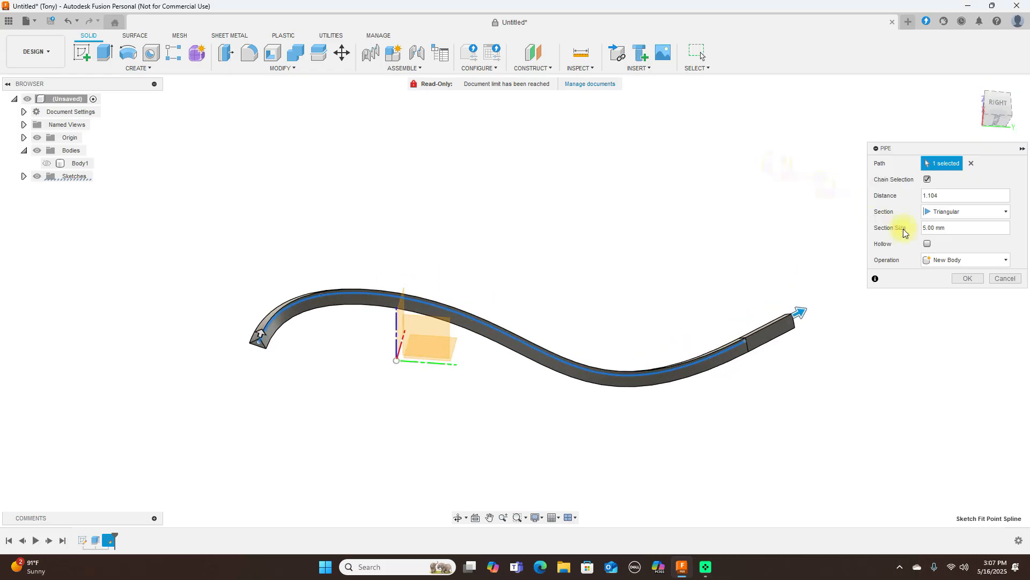
Make the triangular pipe hollow and resize its section to 28 mm and back down to 10 mm, inspecting the open end
left_click(927, 244)
scroll(632, 272, "up", 1)
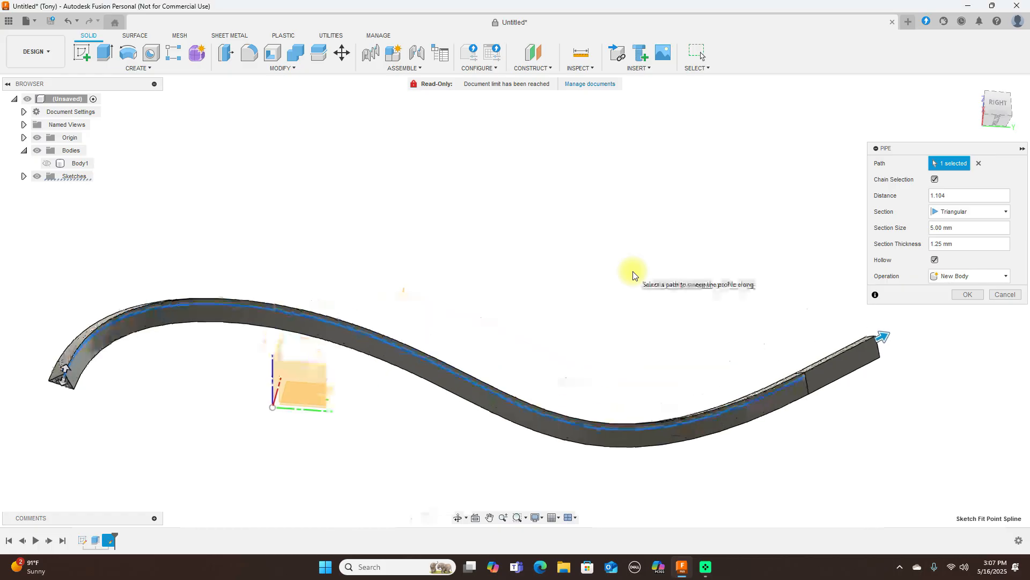
left_click_drag(65, 368, 102, 342)
scroll(482, 254, "down", 3)
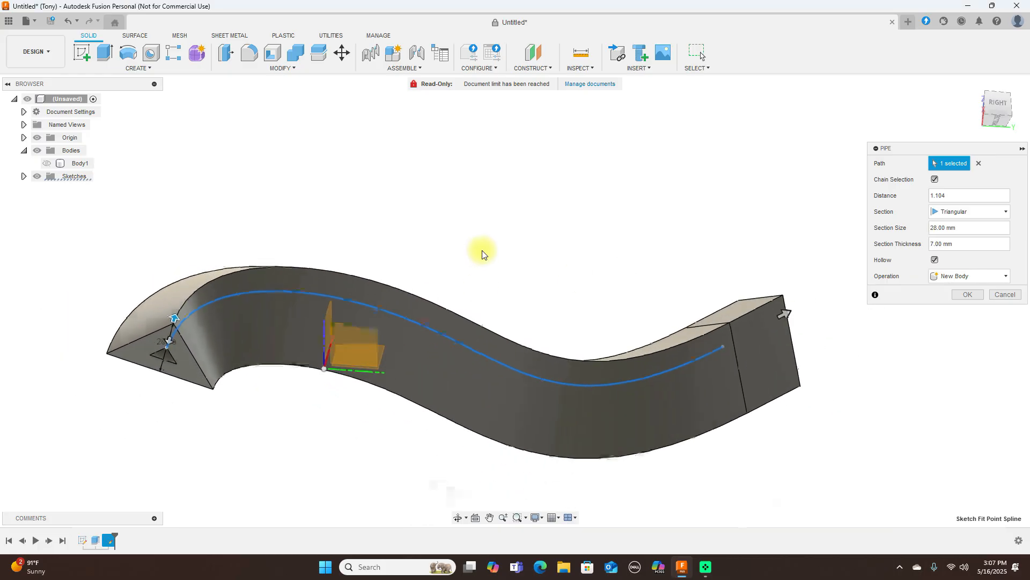
scroll(265, 348, "up", 2)
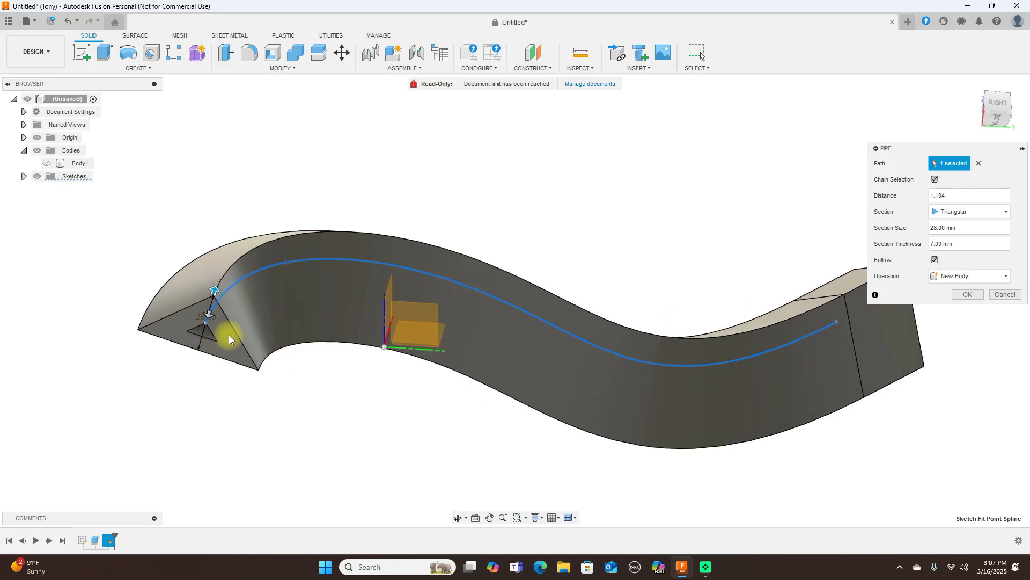
left_click_drag(208, 289, 200, 308)
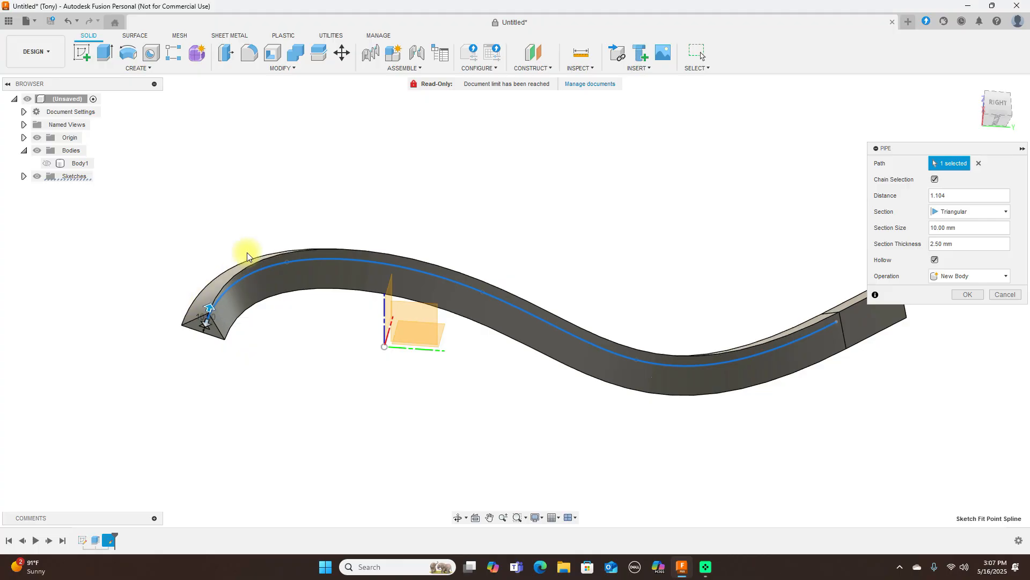
scroll(247, 254, "up", 2)
scroll(250, 248, "up", 2)
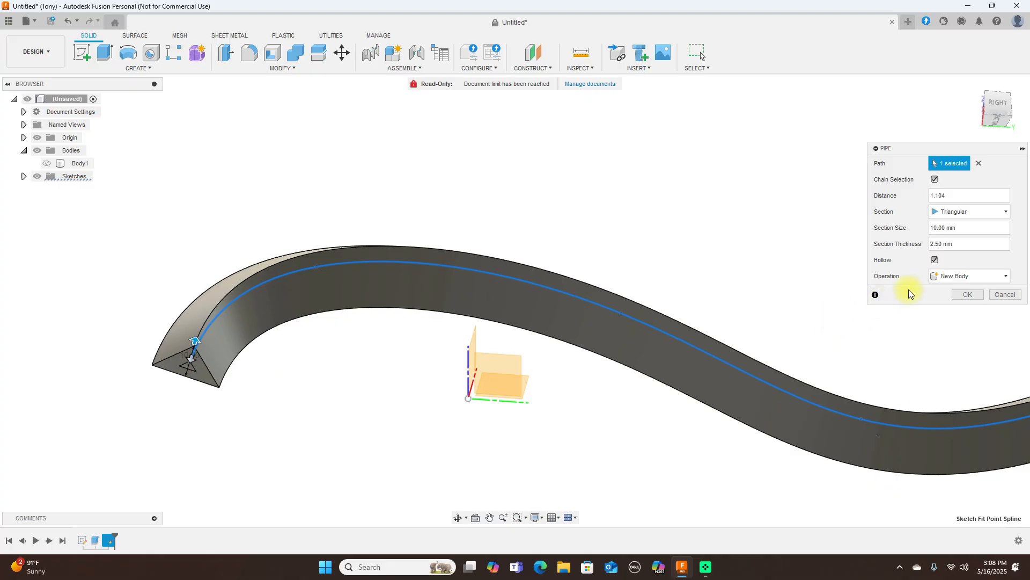
scroll(554, 293, "up", 2)
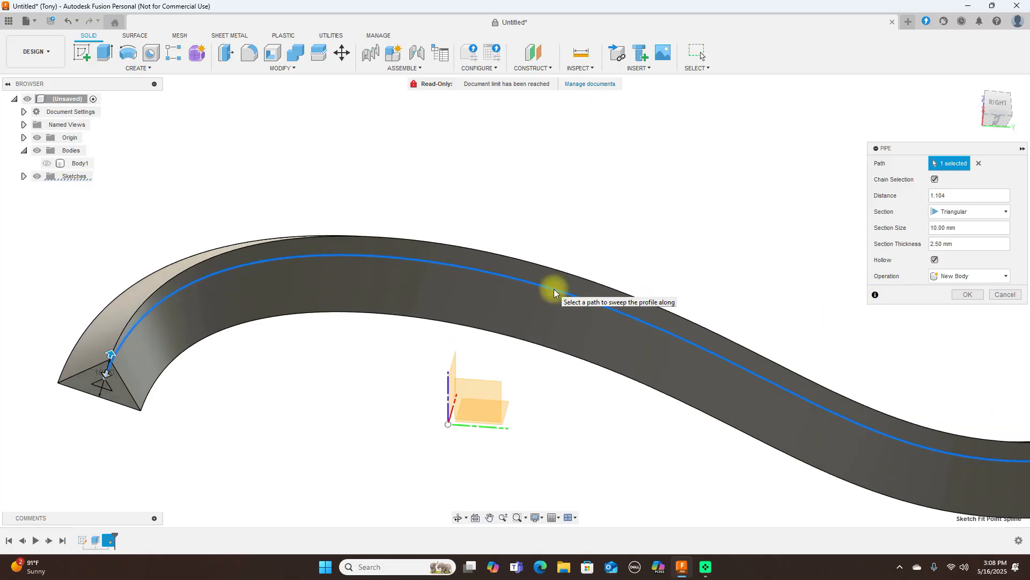
scroll(721, 261, "down", 2)
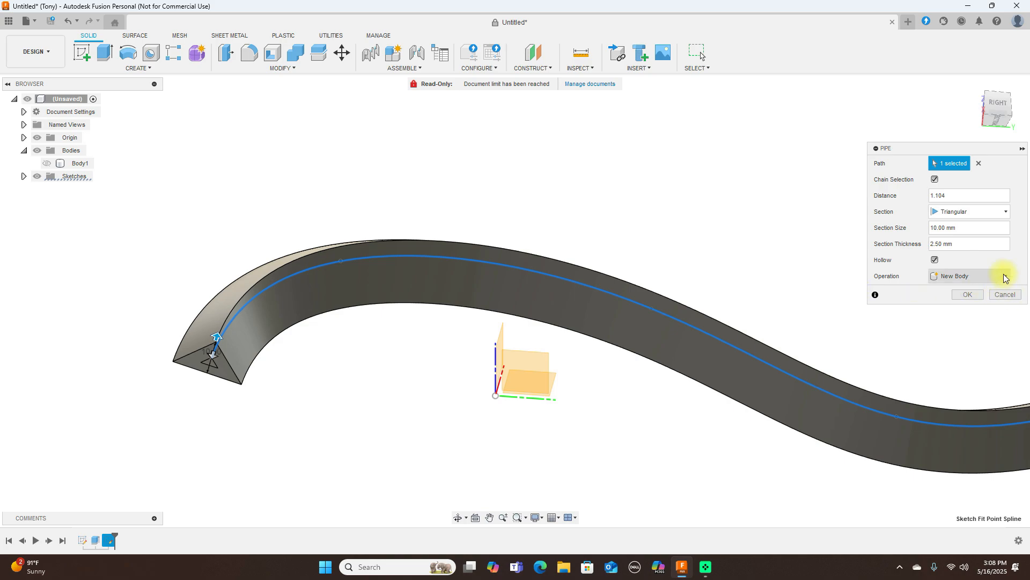
Switch the hollow pipe to a circular section and cancel the Pipe command
left_click(1001, 211)
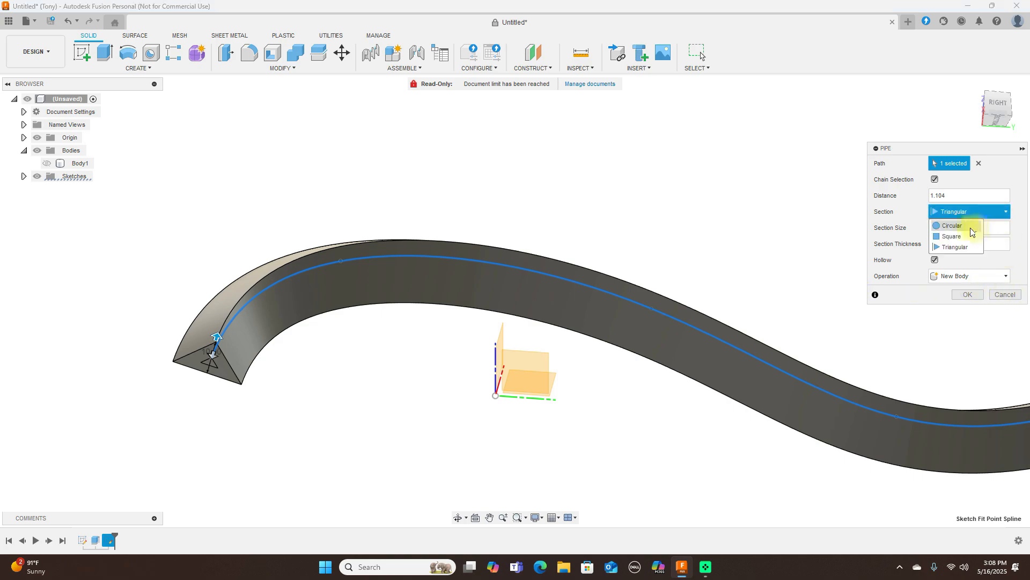
left_click(966, 226)
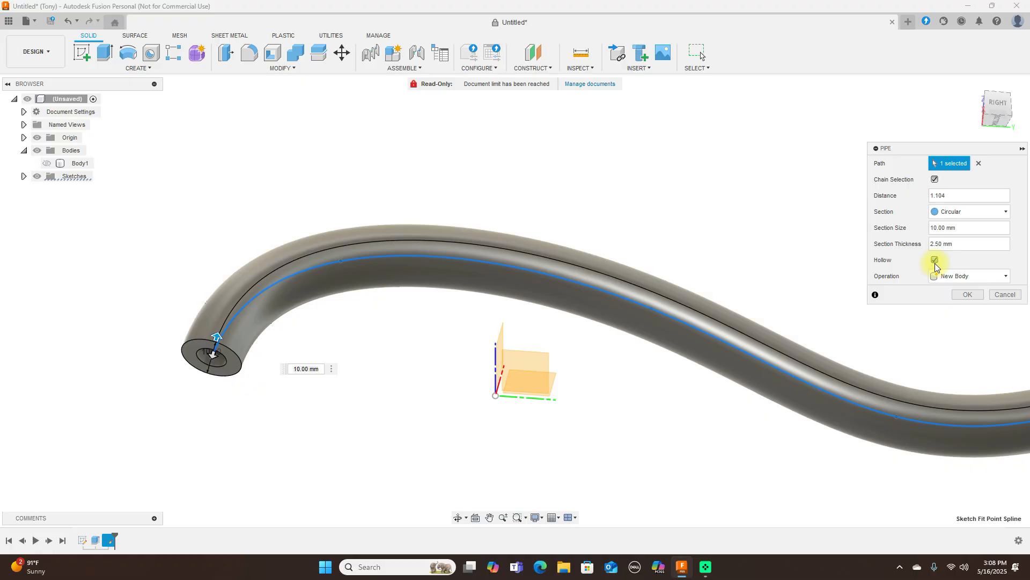
left_click(1002, 295)
Preview a thin extrude of the open spline at a distance of 25 mm, inspect the curved strip and cancel the command
scroll(733, 289, "down", 2)
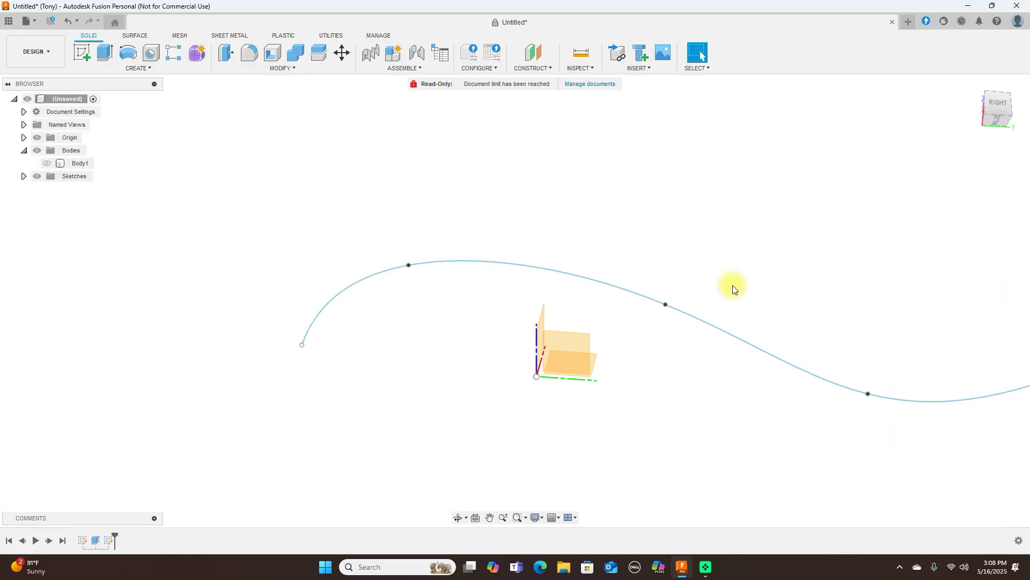
scroll(733, 288, "down", 2)
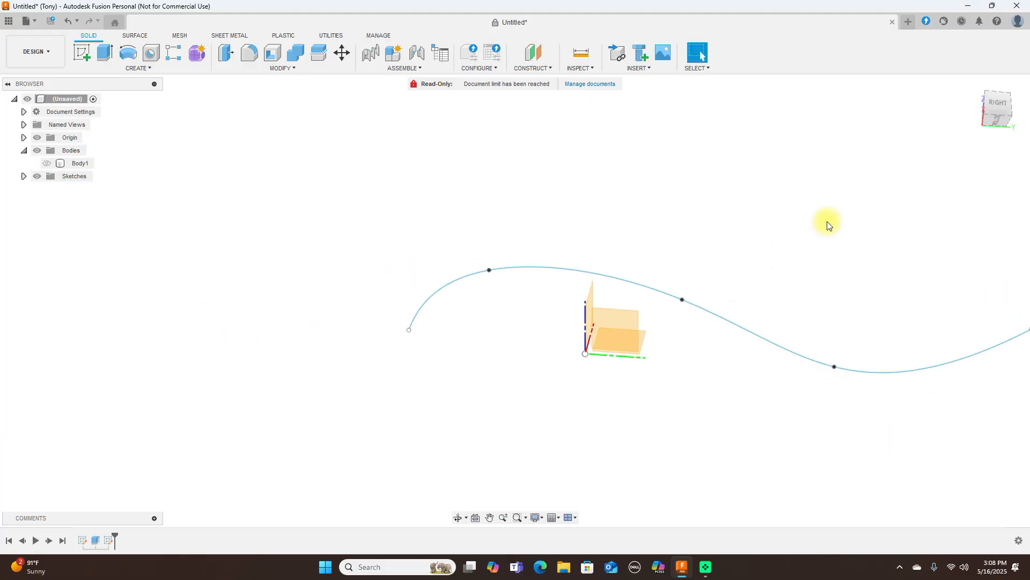
left_click(1000, 103)
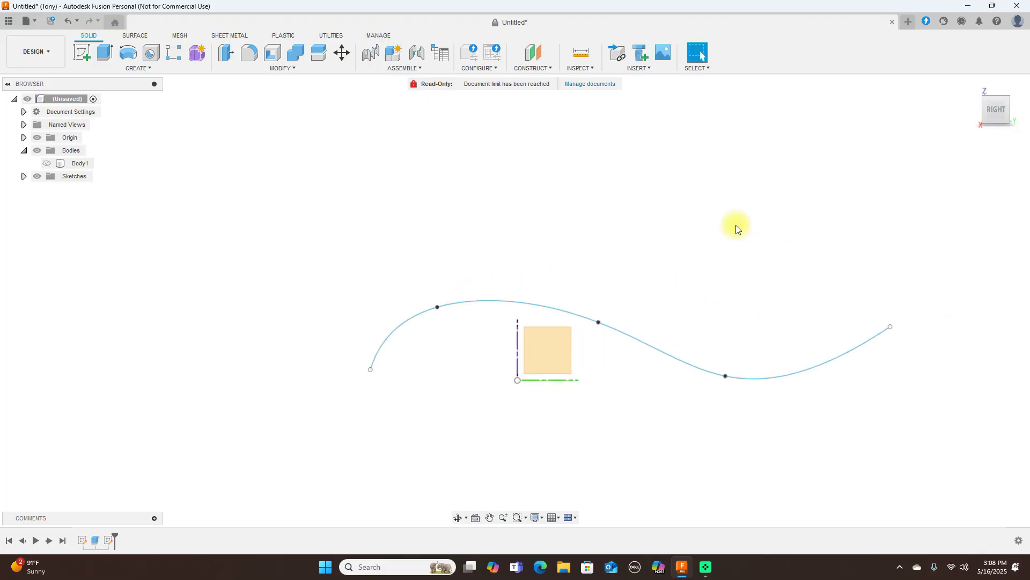
key("e")
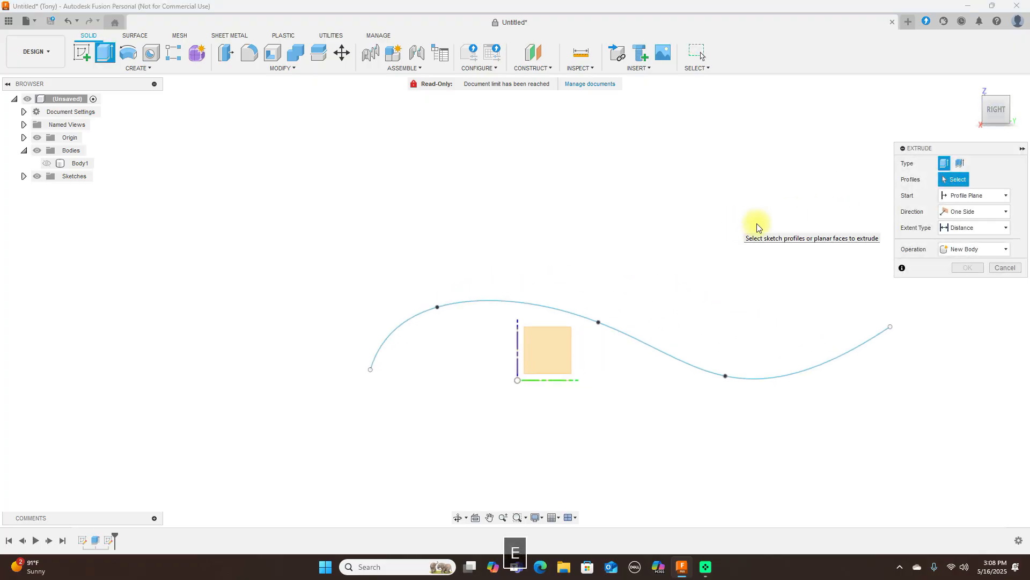
left_click(960, 164)
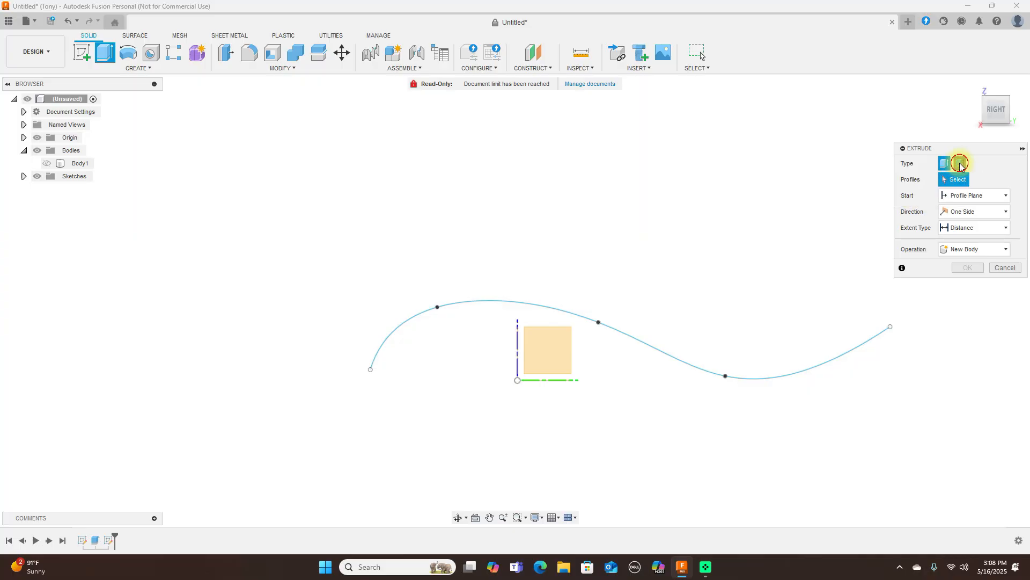
left_click(609, 329)
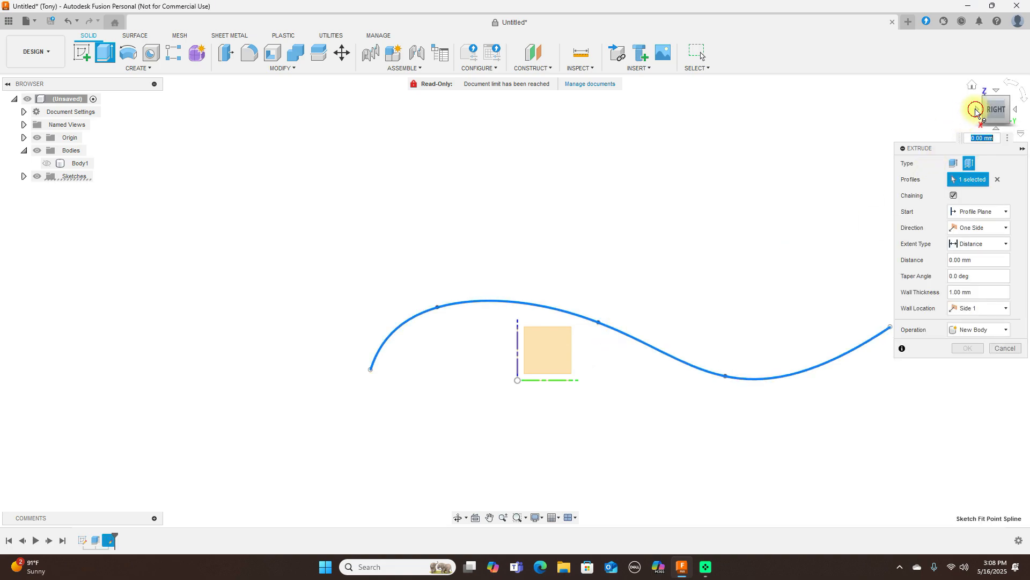
left_click(975, 112)
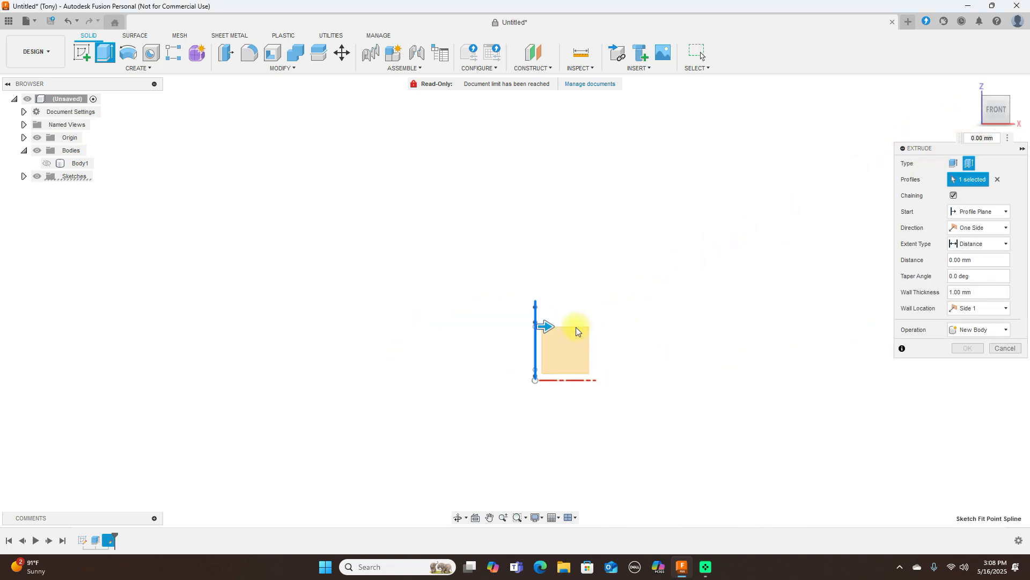
left_click_drag(546, 324, 633, 320)
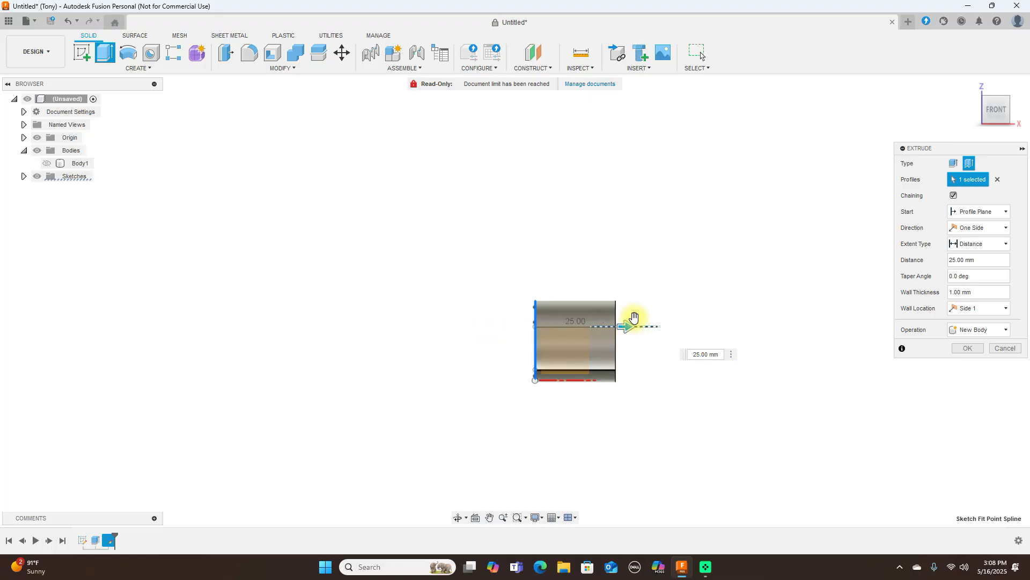
left_click_drag(995, 110, 897, 127)
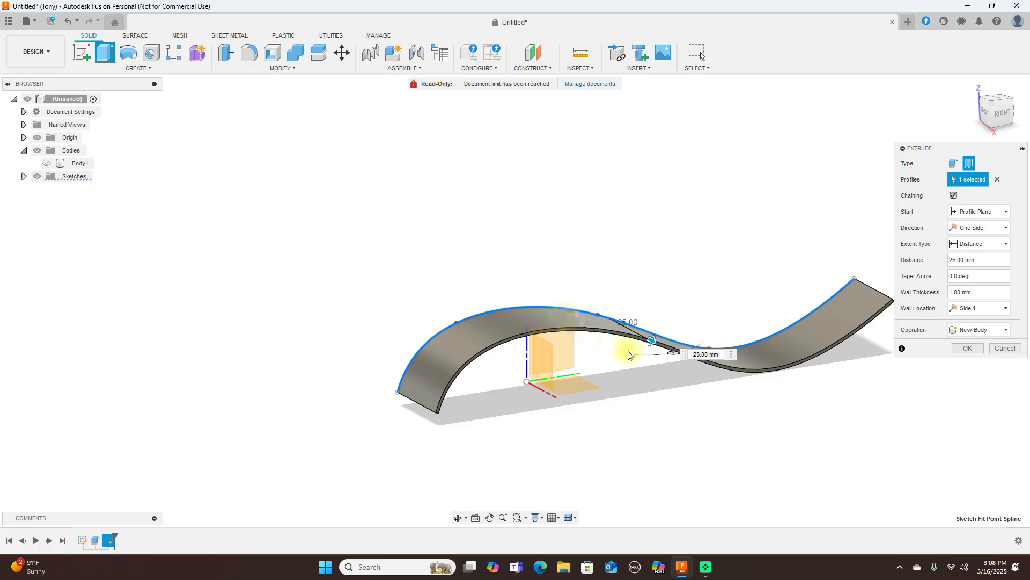
left_click(1005, 348)
Hide the spline sketch, Sketch2
left_click(1003, 115)
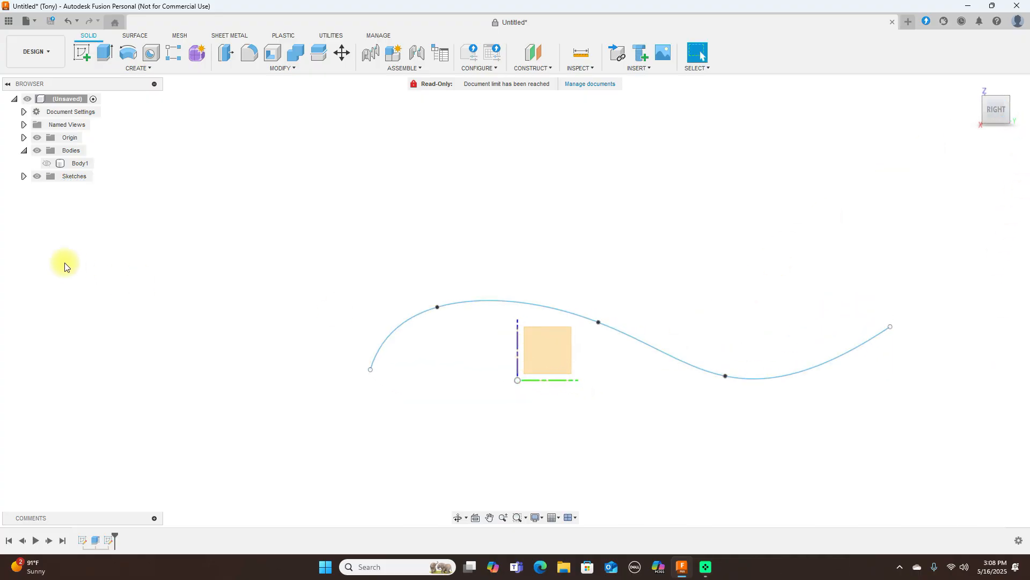
left_click(23, 176)
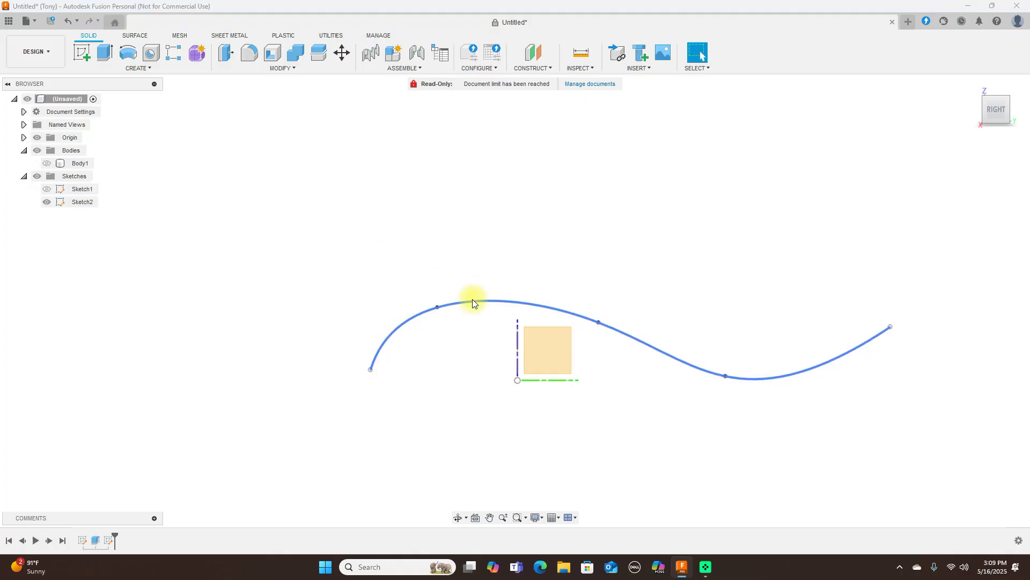
left_click(48, 202)
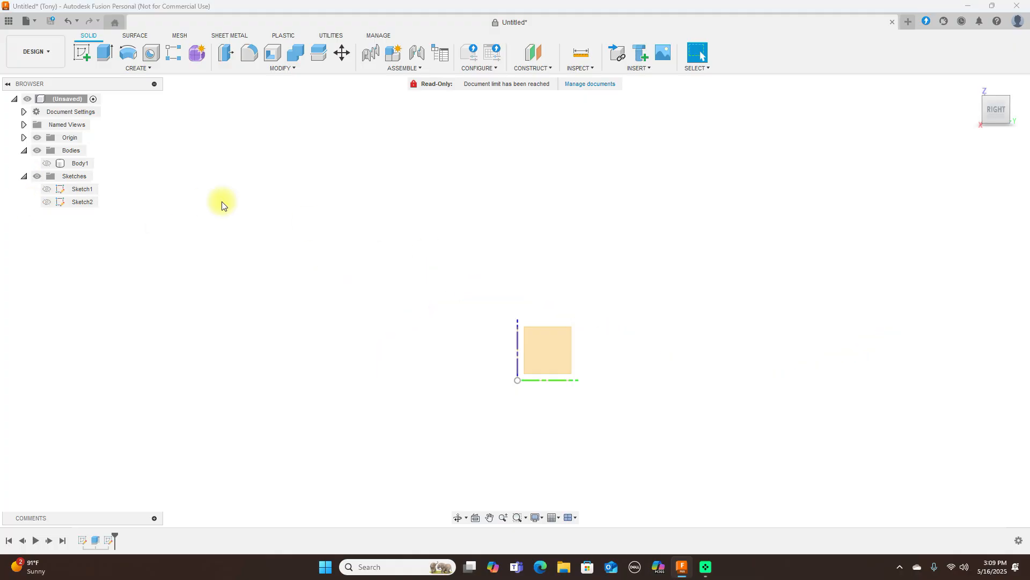
Create a sketch on the YZ plane with one horizontal line above the origin and finish the sketch
left_click(81, 52)
left_click(633, 200)
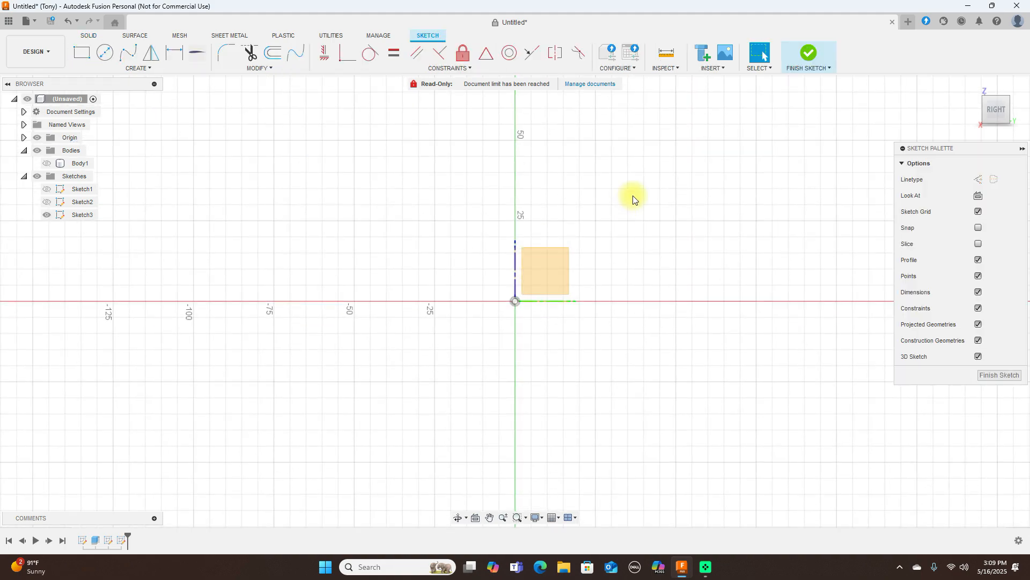
key("l")
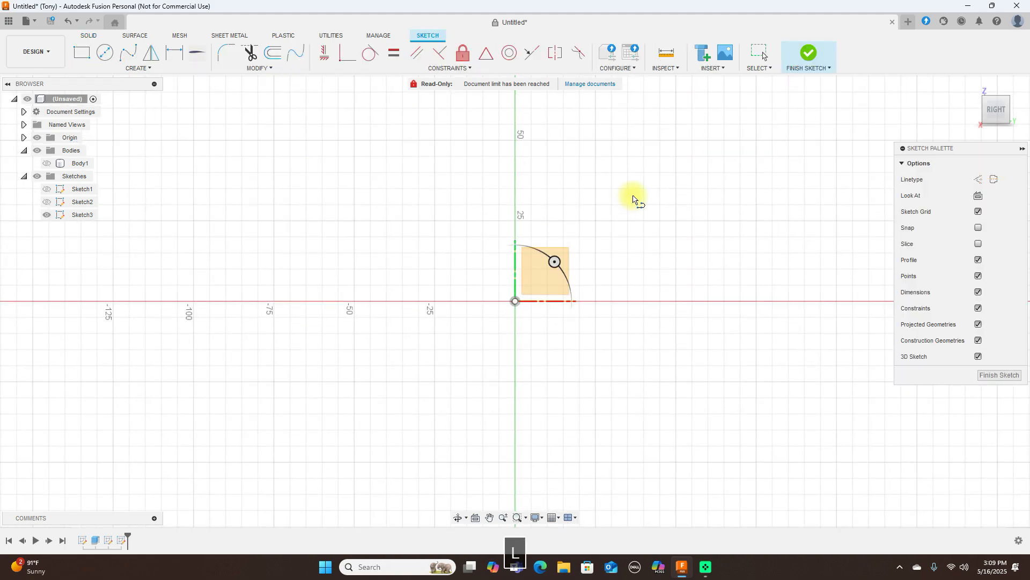
left_click(505, 203)
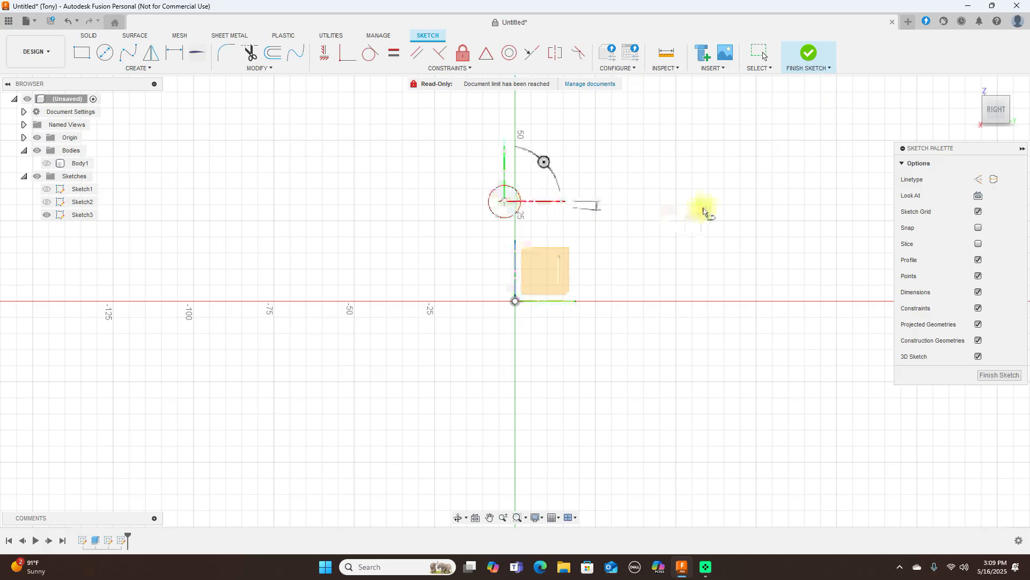
left_click(751, 203)
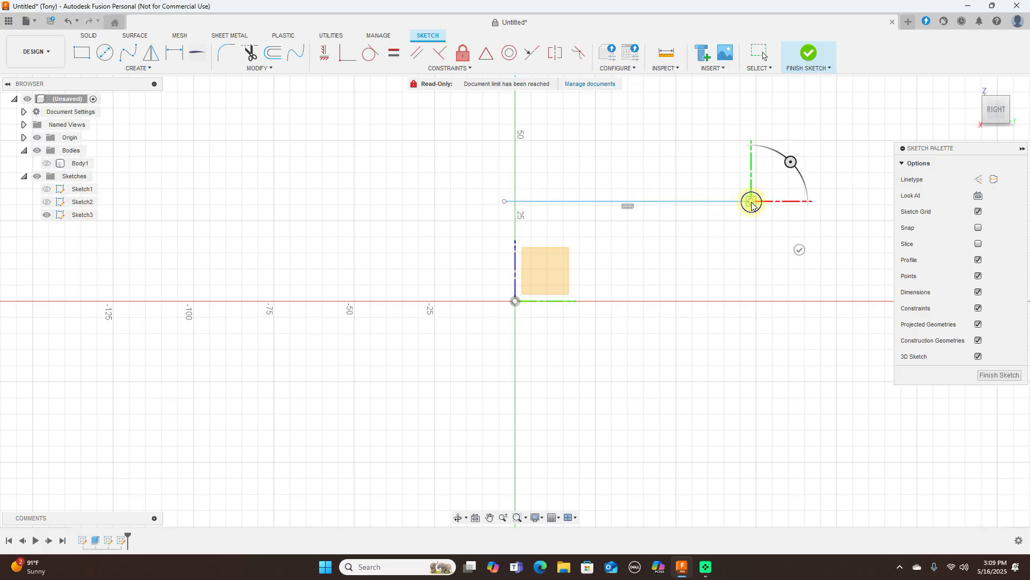
right_click(751, 203)
left_click(784, 203)
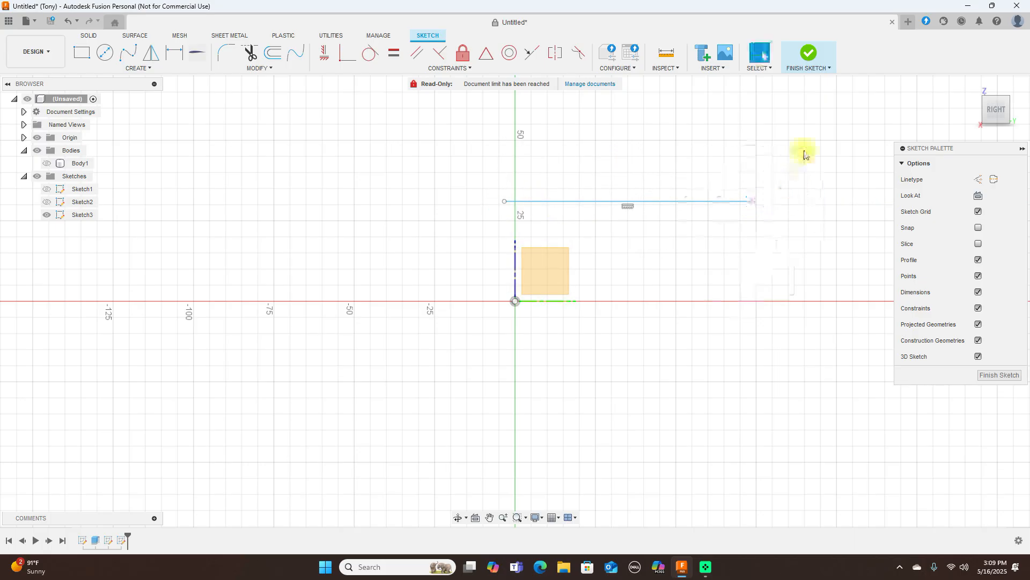
left_click(809, 53)
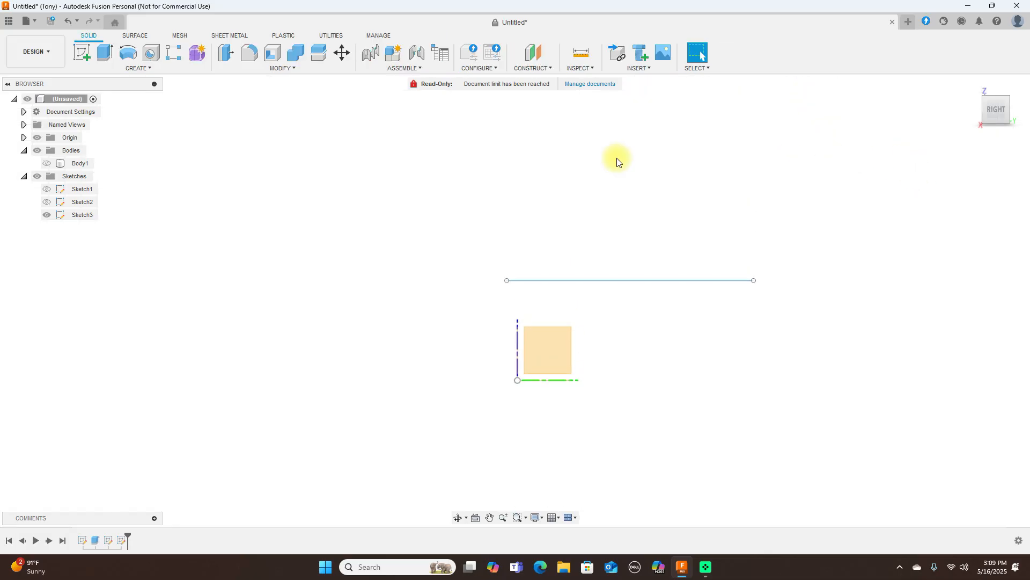
Preview a thin extrude of the single line at 35 mm, reduce the distance to 30 mm and cancel the command
key("e")
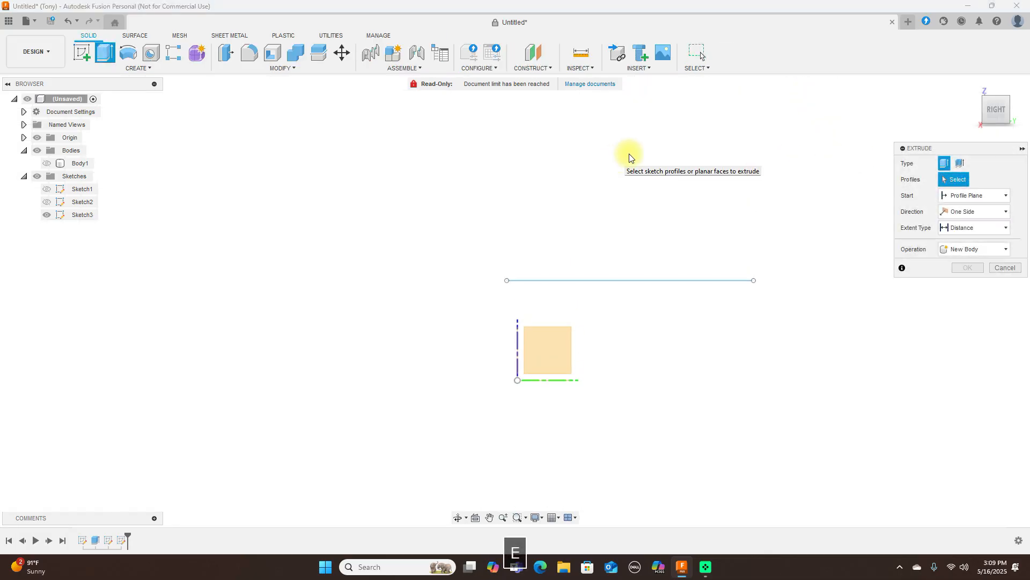
left_click(965, 168)
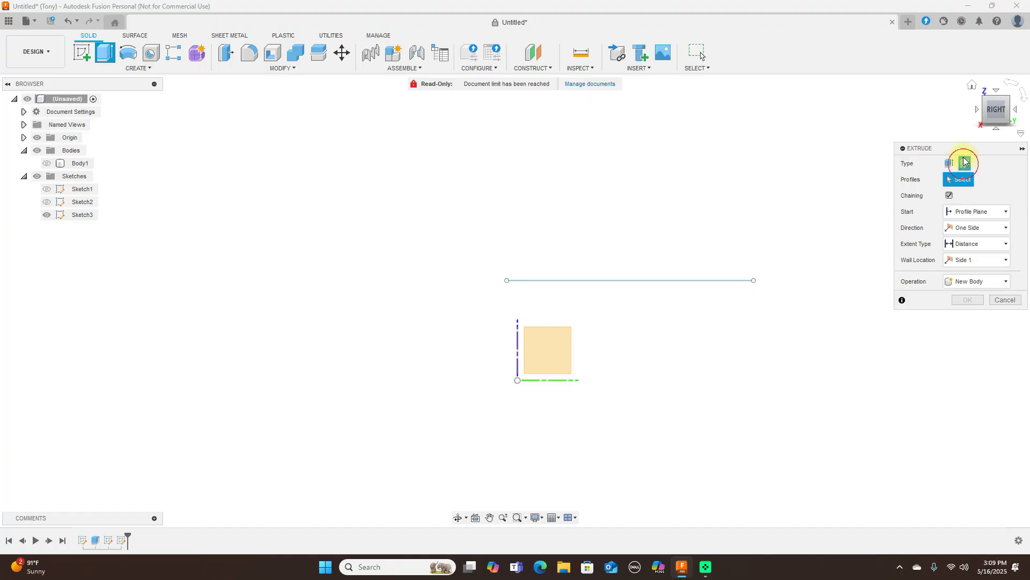
left_click(988, 103)
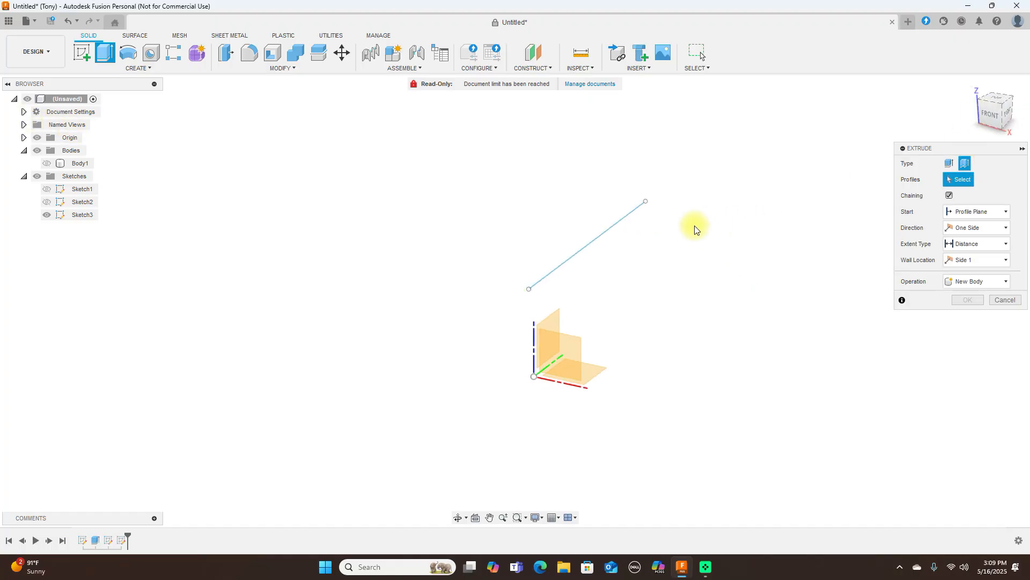
left_click(606, 231)
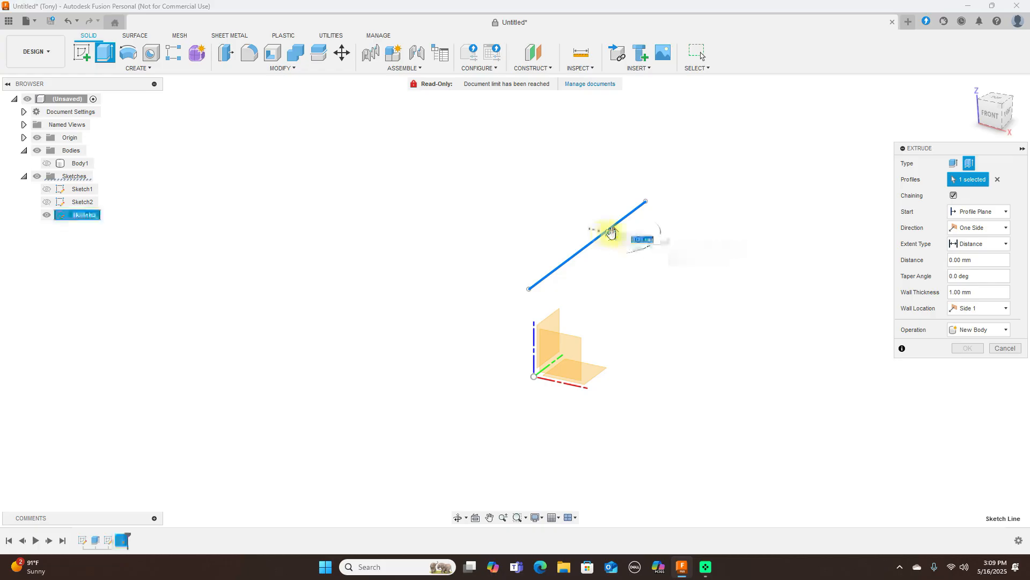
left_click_drag(655, 241, 710, 253)
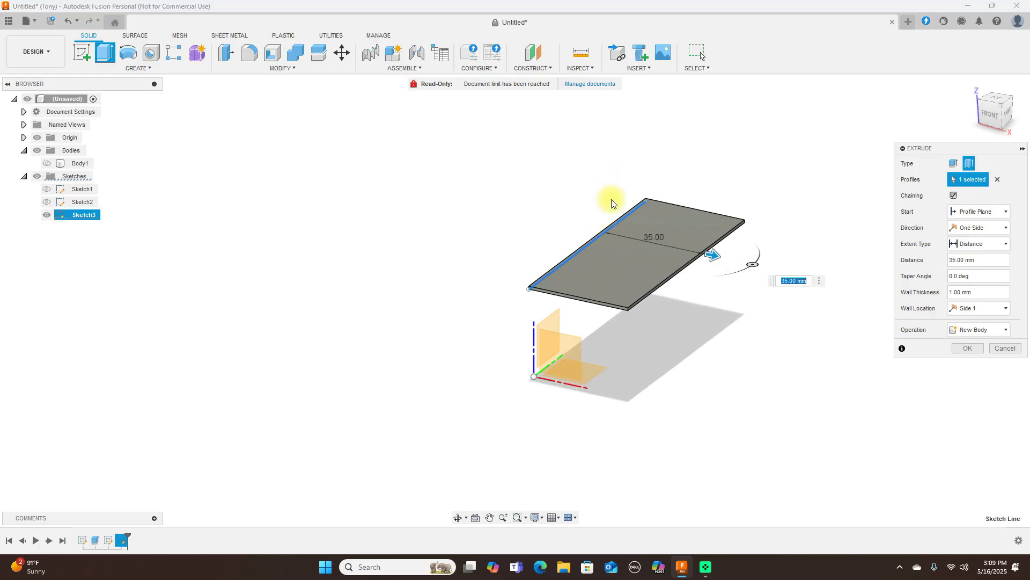
left_click_drag(721, 261, 697, 259)
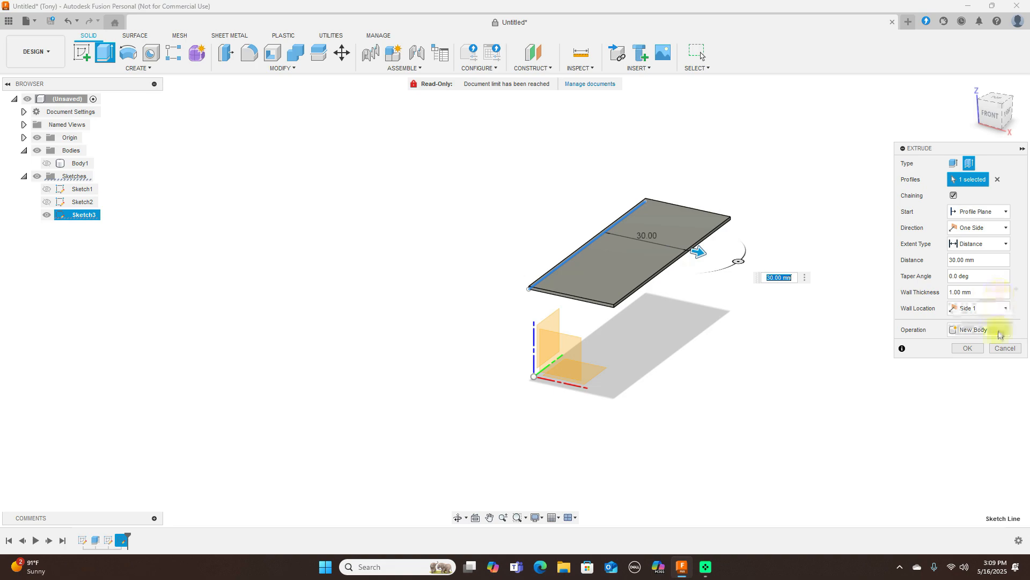
left_click(1005, 348)
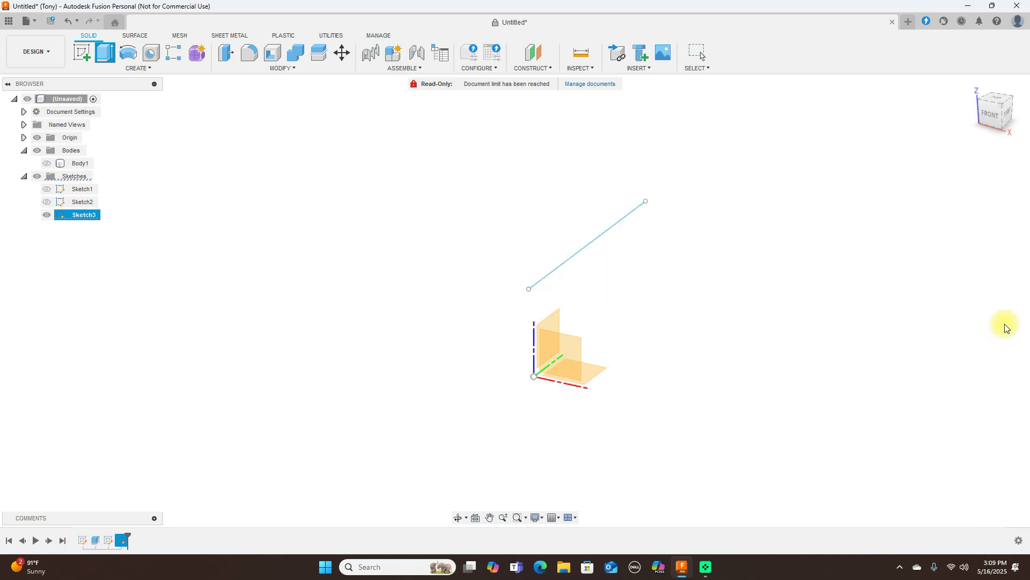
Create a sketch on the XY plane with a horizontal line about 75 mm long and finish the sketch
left_click(1009, 111)
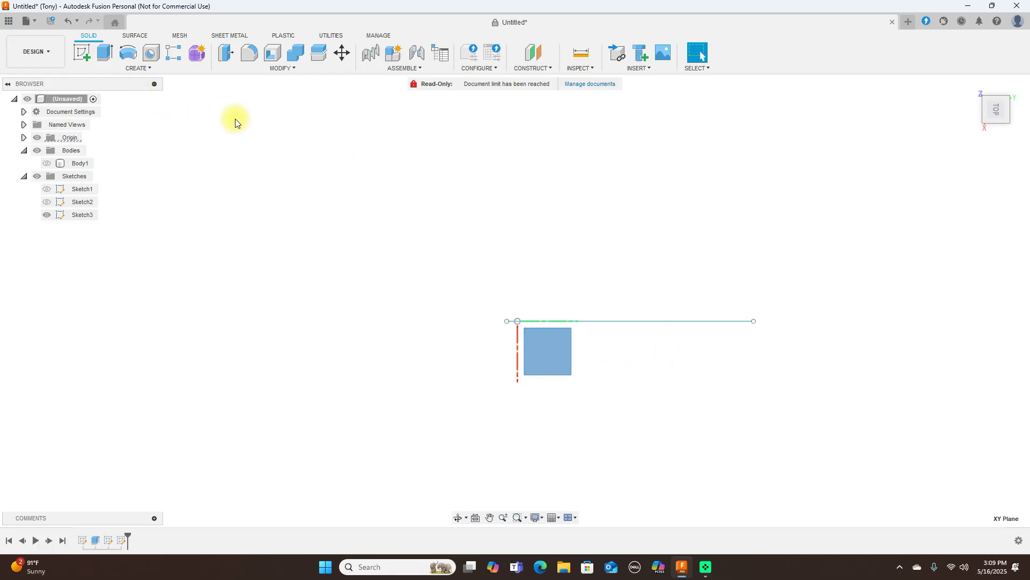
left_click(83, 54)
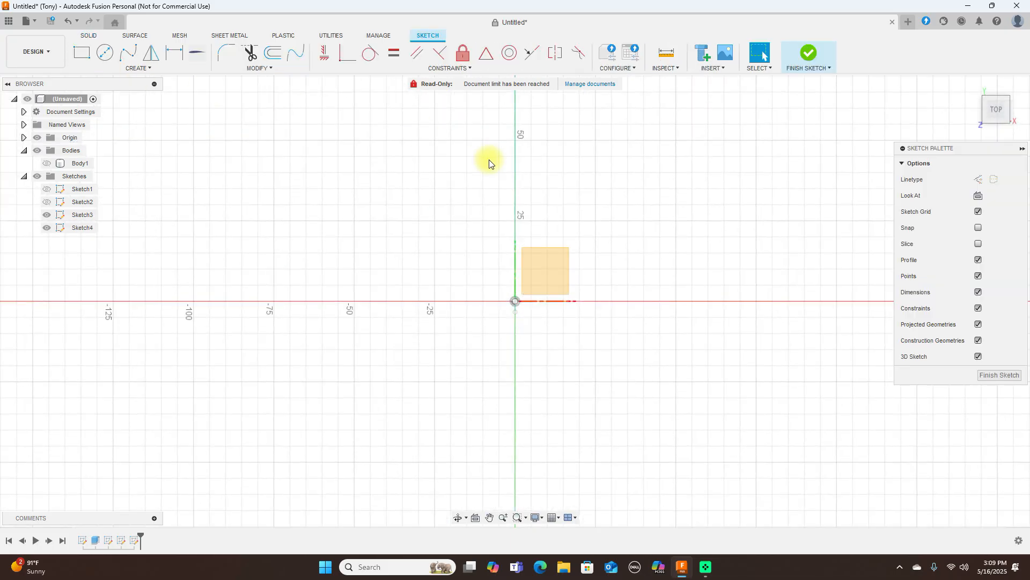
key("l")
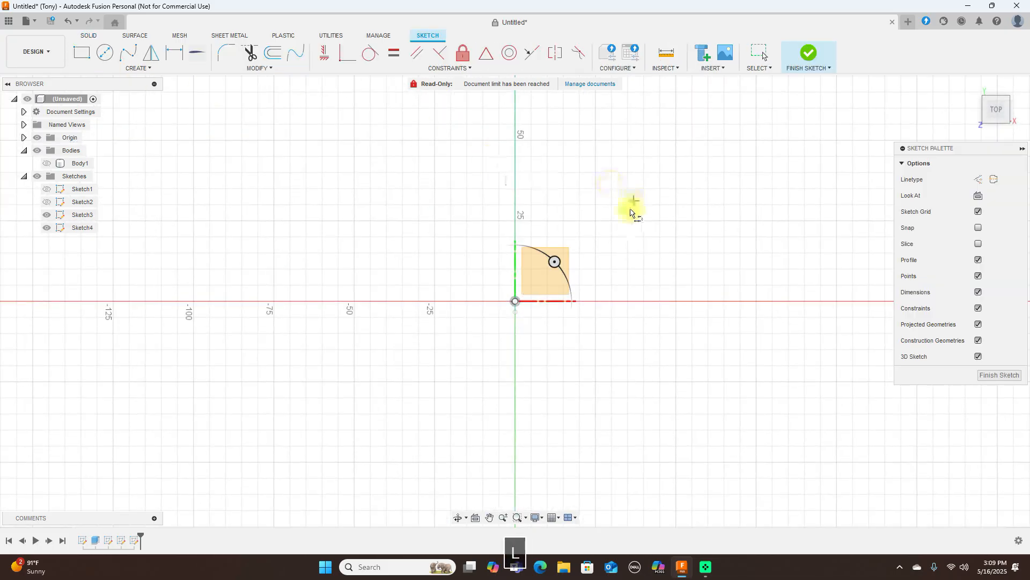
left_click(551, 230)
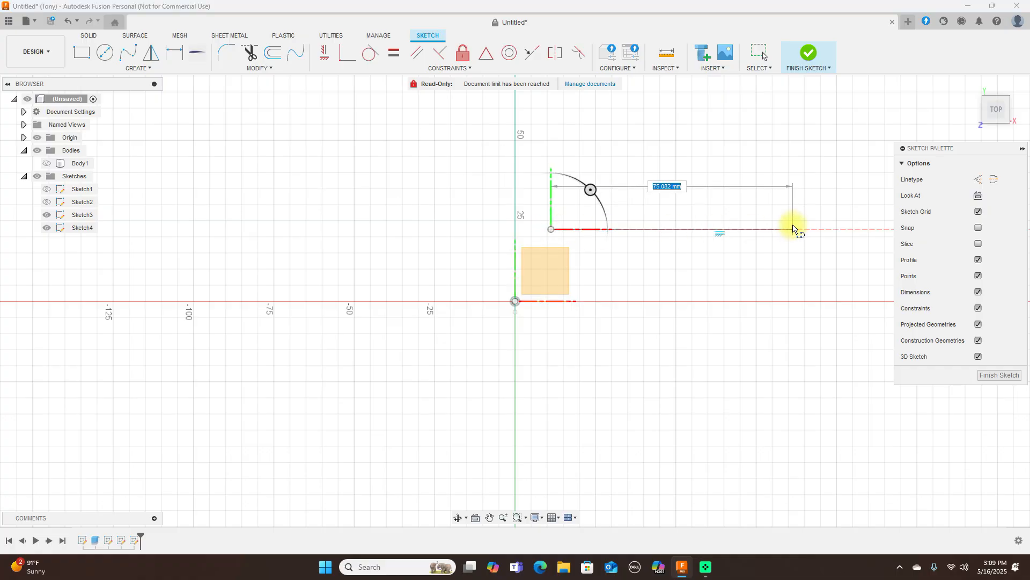
left_click(793, 229)
right_click(800, 225)
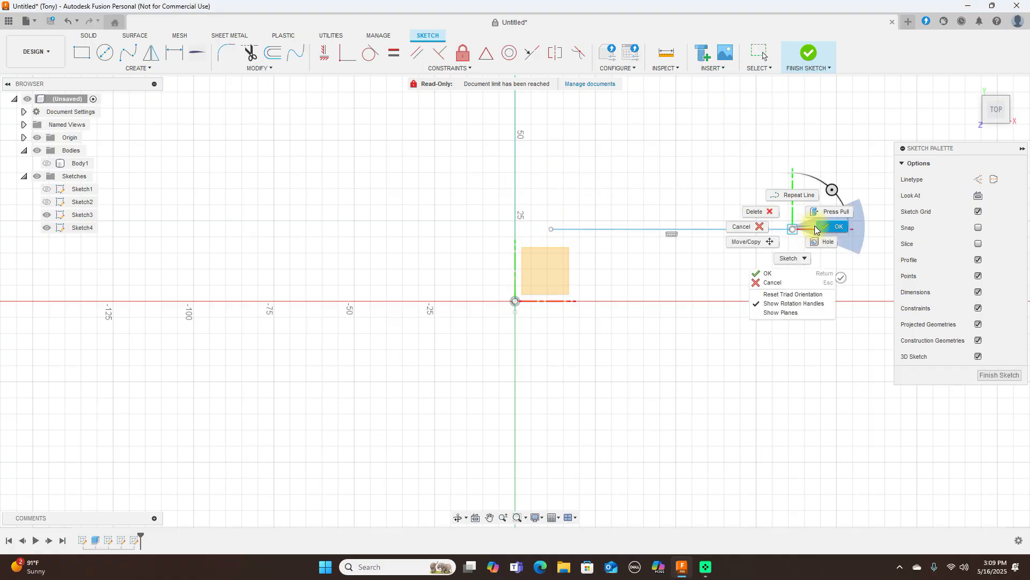
left_click(825, 225)
left_click(1001, 375)
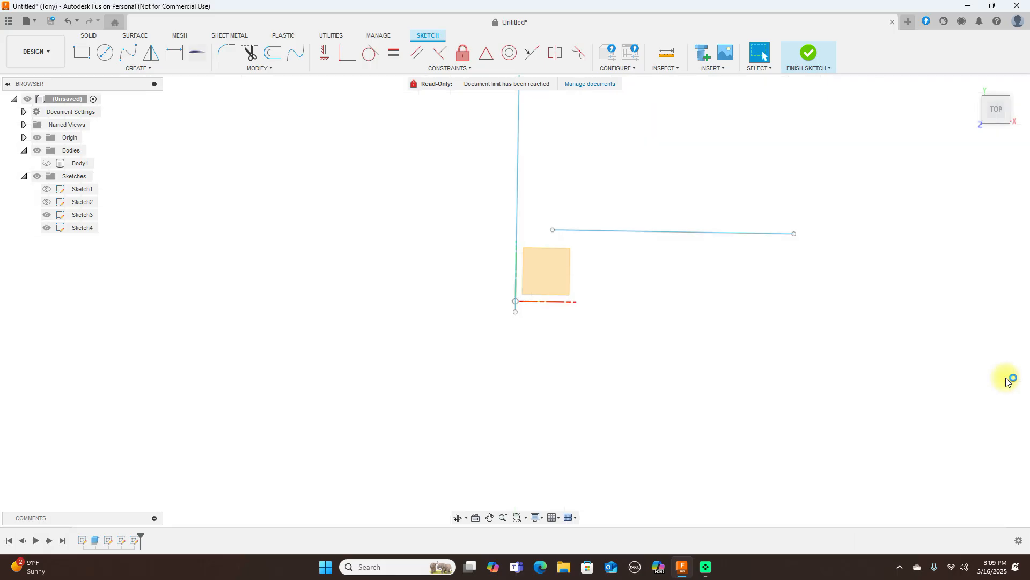
Preview a thin extrude of the line on the XY plane at 45 mm and cancel the command
left_click(996, 122)
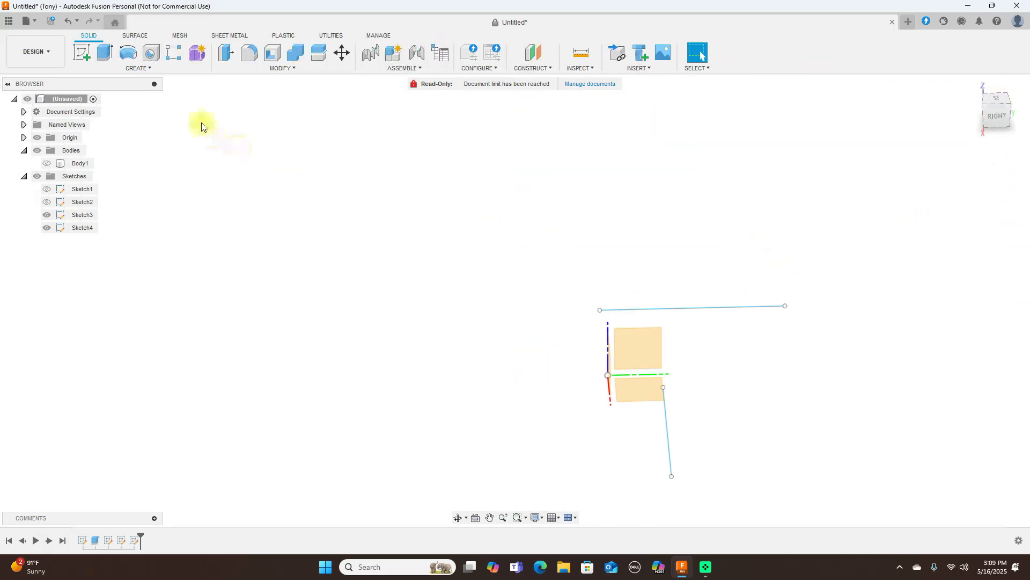
key("e")
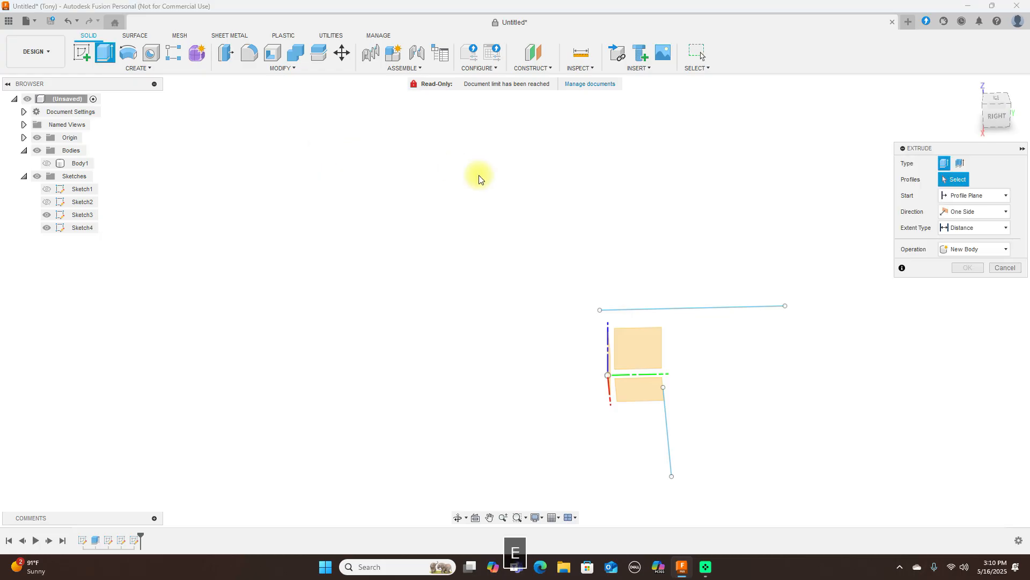
left_click(960, 163)
left_click(666, 411)
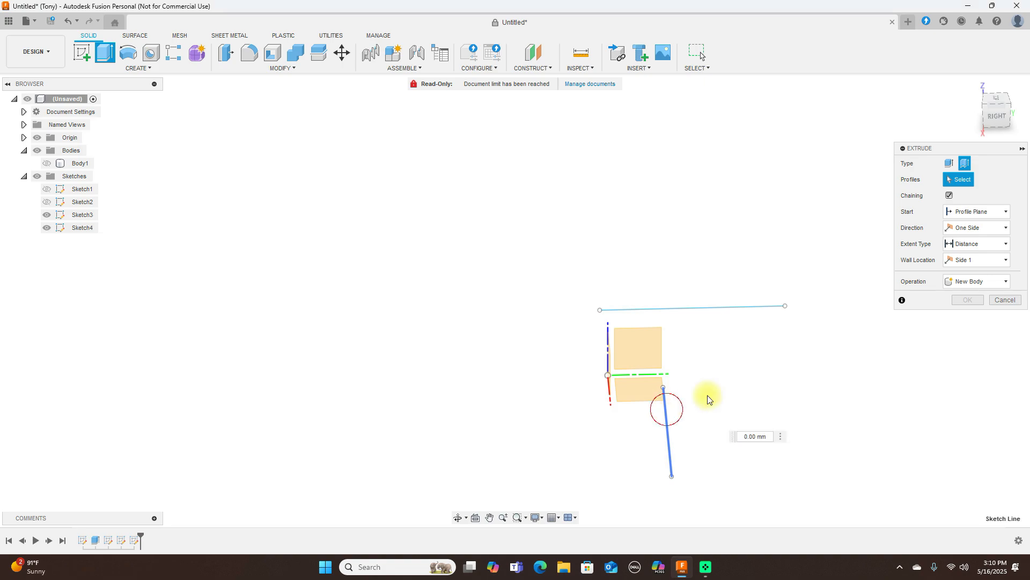
left_click(997, 114)
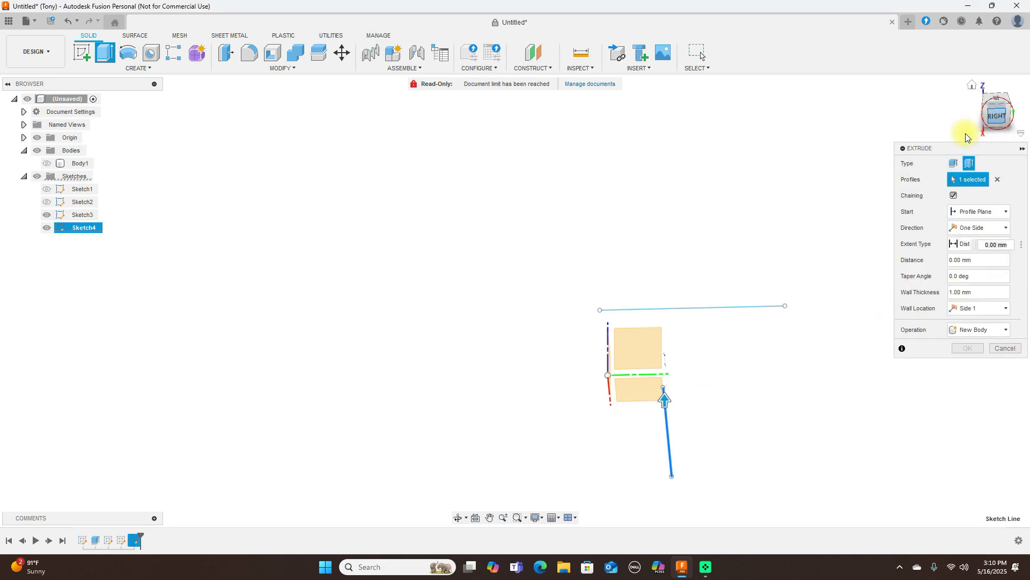
left_click_drag(660, 362, 661, 254)
left_click(978, 111)
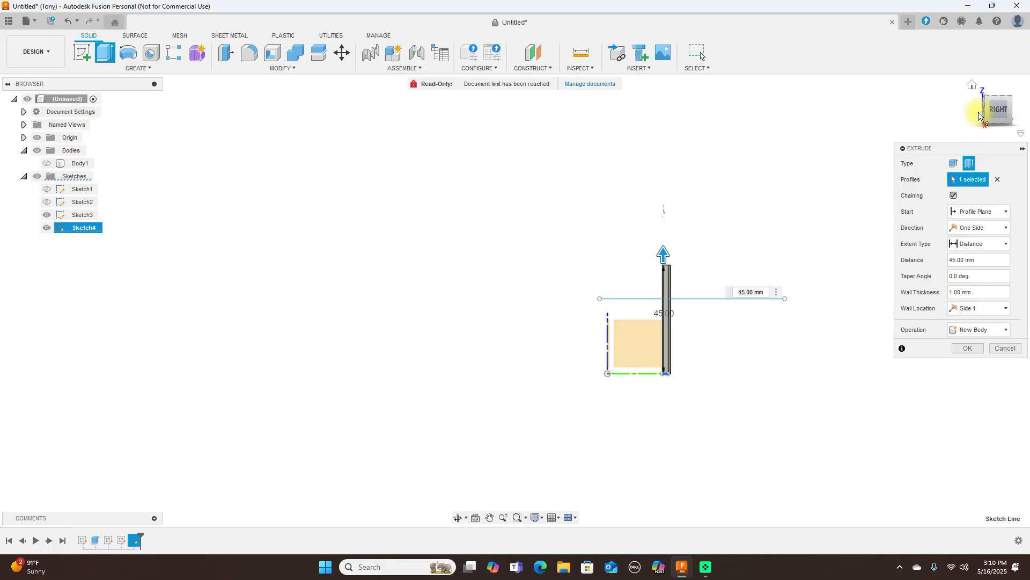
left_click_drag(1007, 116, 931, 138)
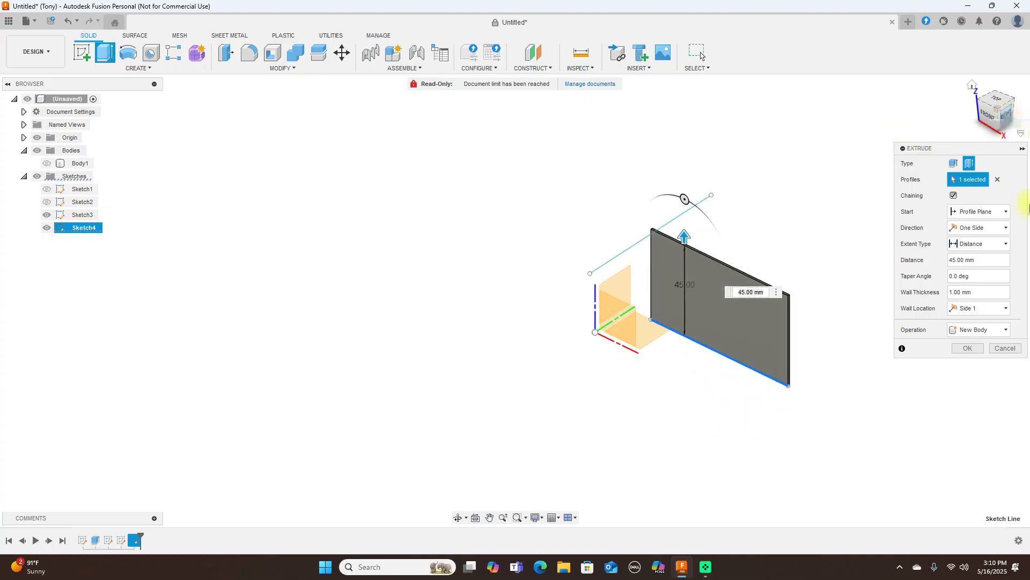
left_click(1005, 349)
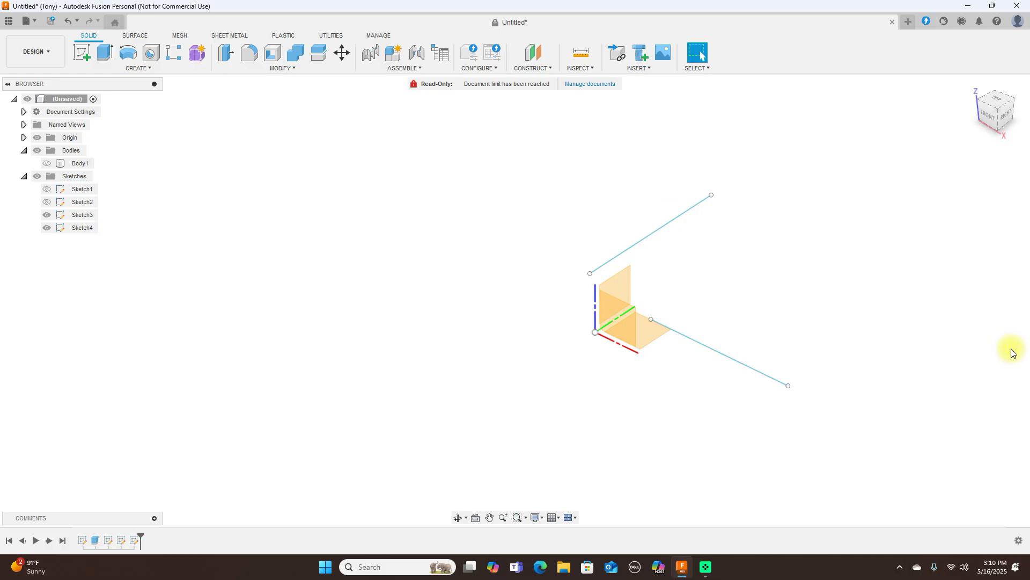
Try a Plane at Angle through the YZ-plane line at 30 degrees, and clear the line selection
left_click(1007, 118)
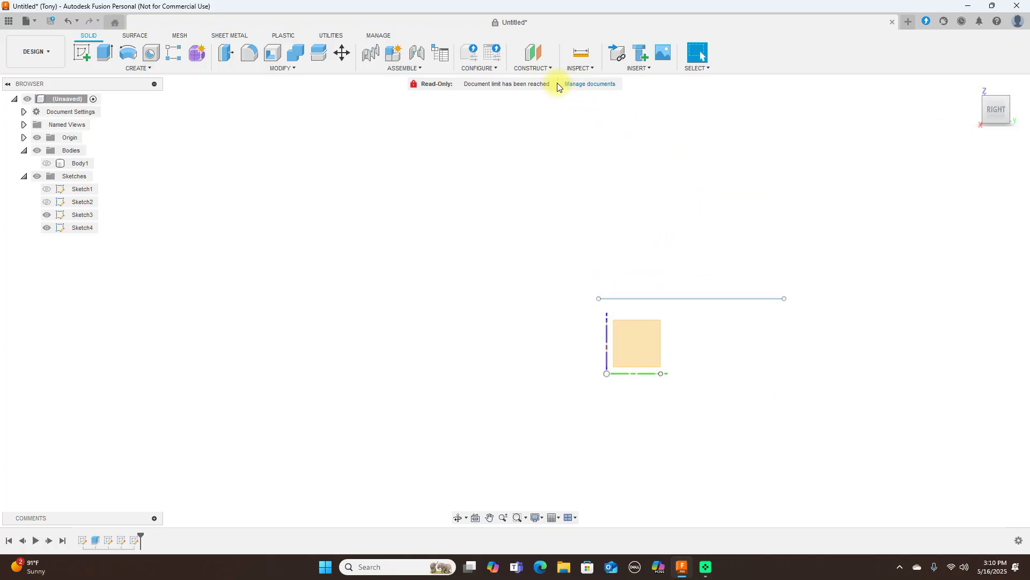
left_click(548, 70)
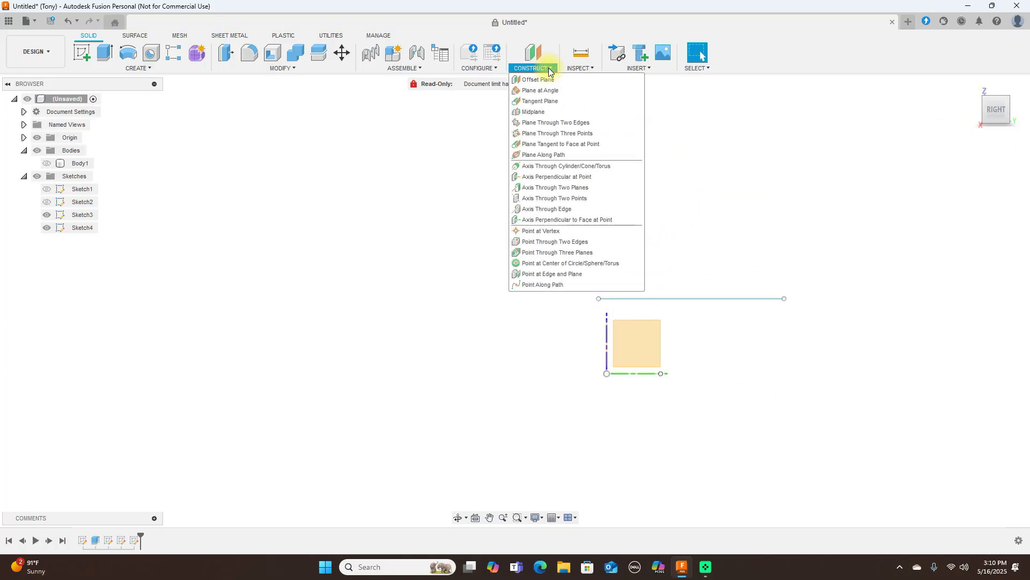
left_click(542, 90)
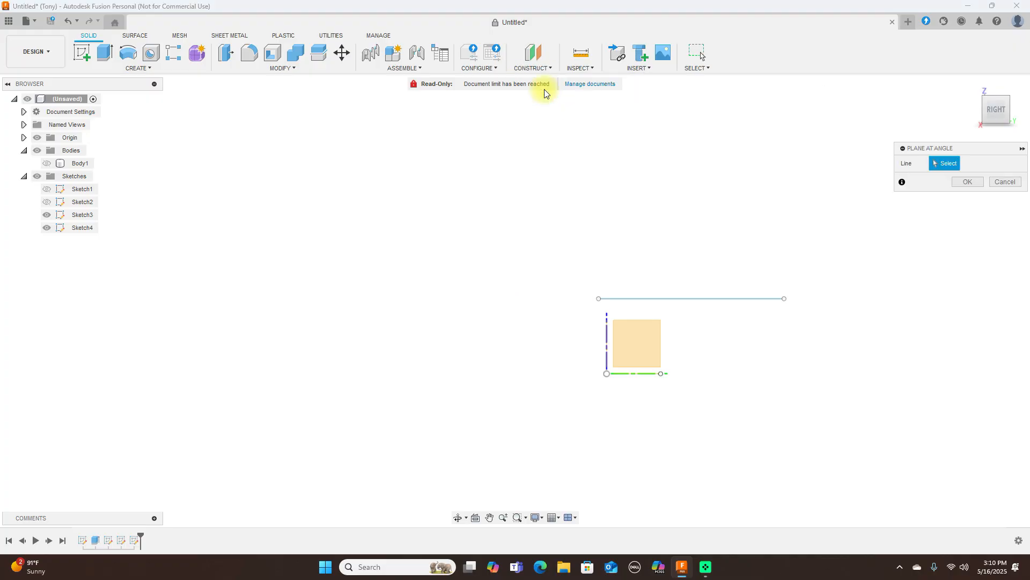
left_click(716, 299)
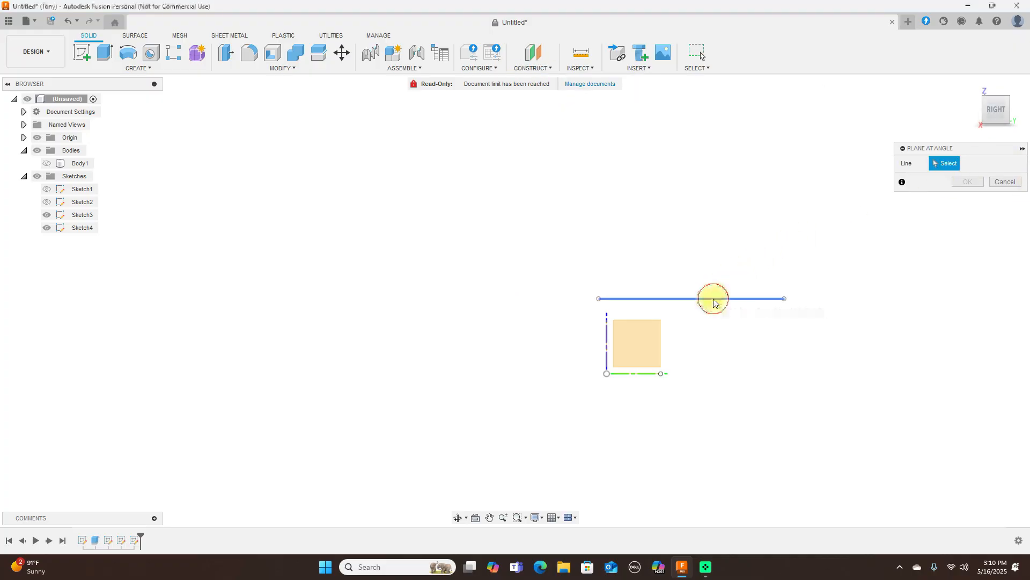
left_click(978, 109)
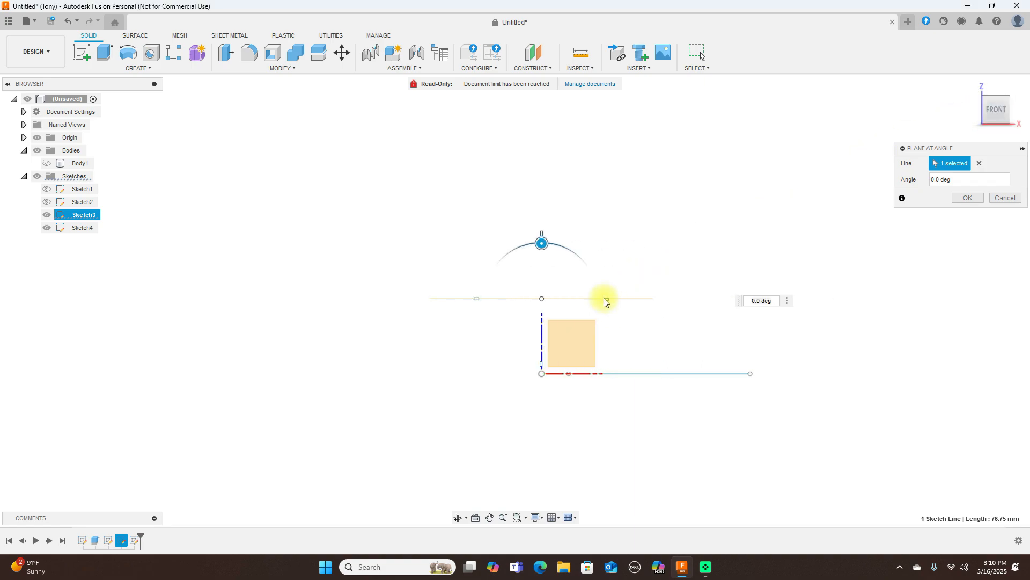
left_click_drag(541, 243, 606, 184)
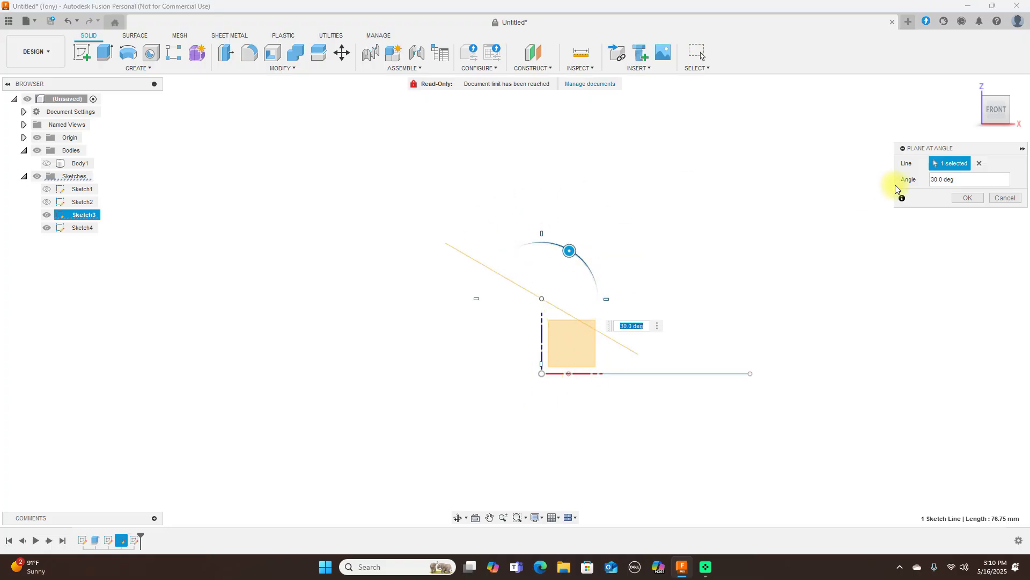
left_click(979, 163)
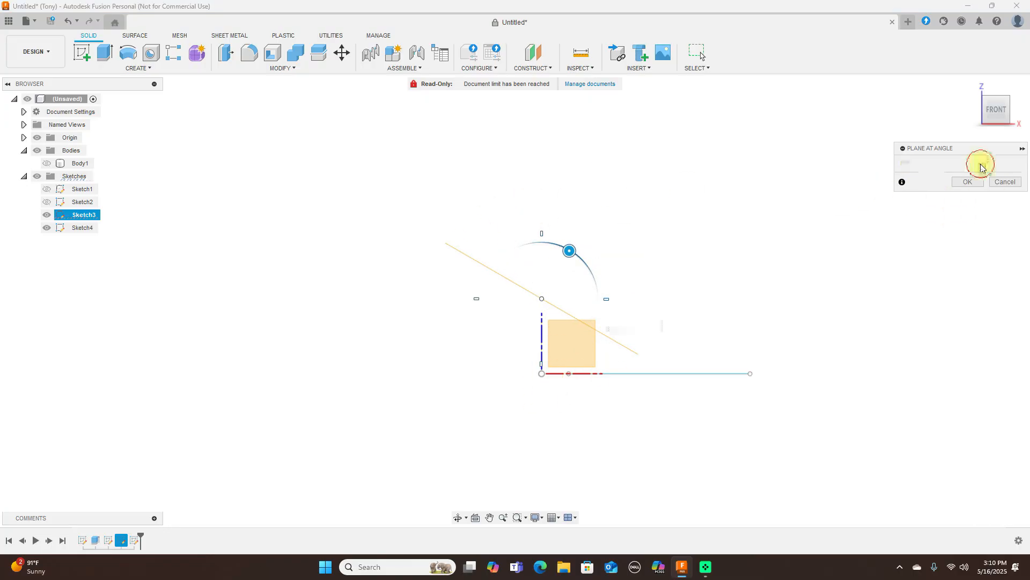
Preview a Plane at Angle through the XY-plane line at 5 and -15 degrees, and leave the command without creating a plane
left_click(684, 375)
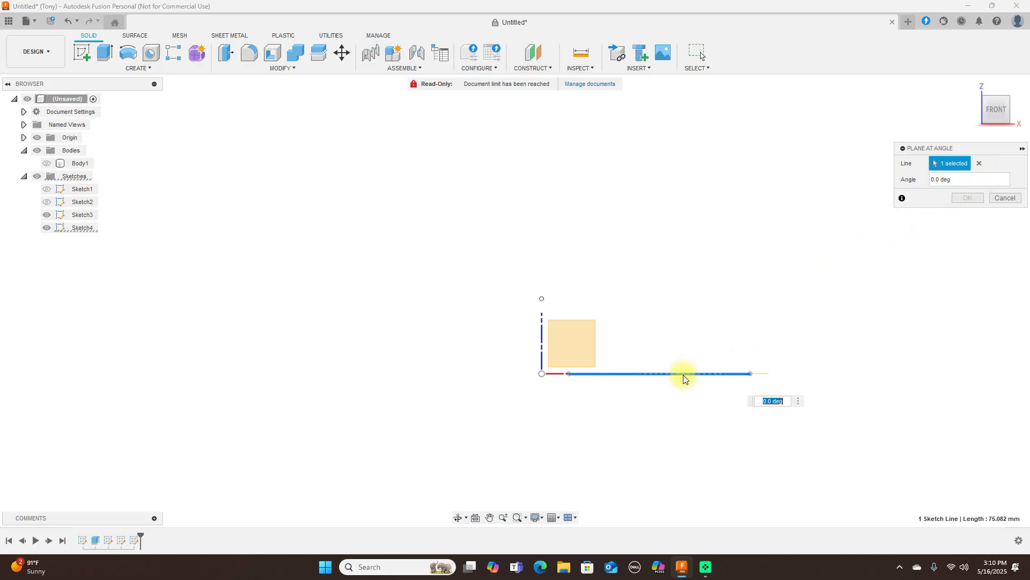
left_click(995, 90)
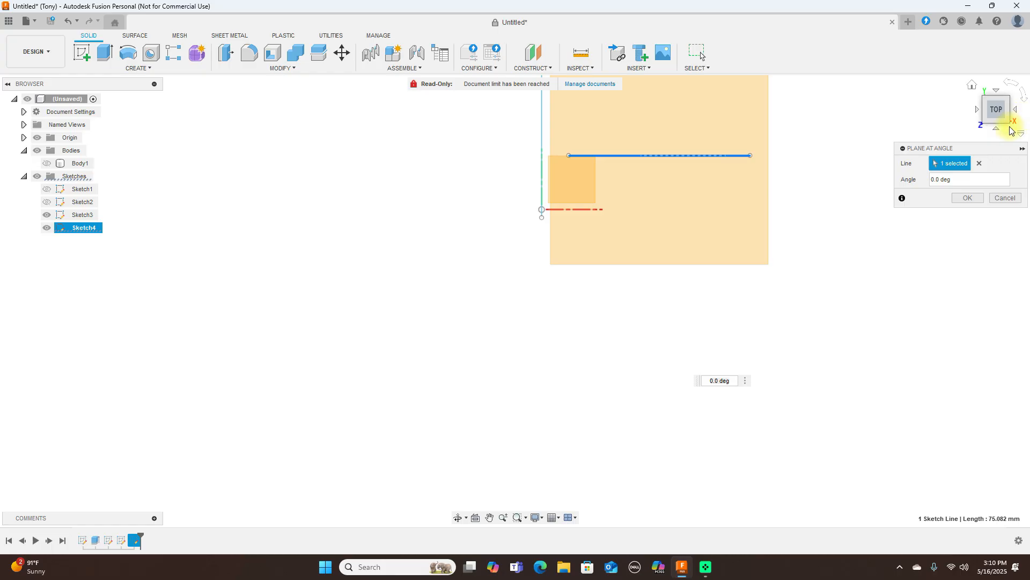
left_click(997, 132)
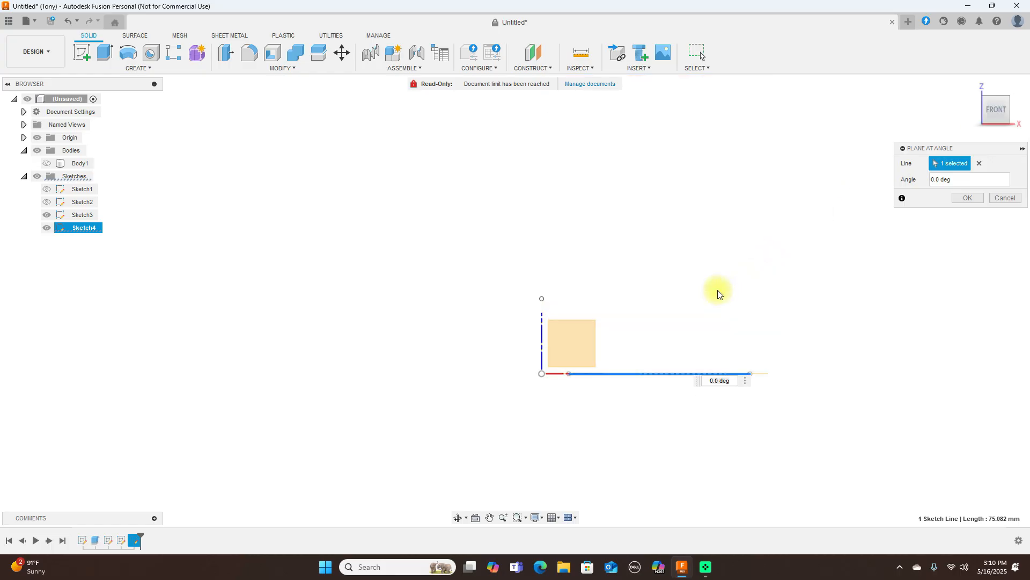
left_click(1007, 119)
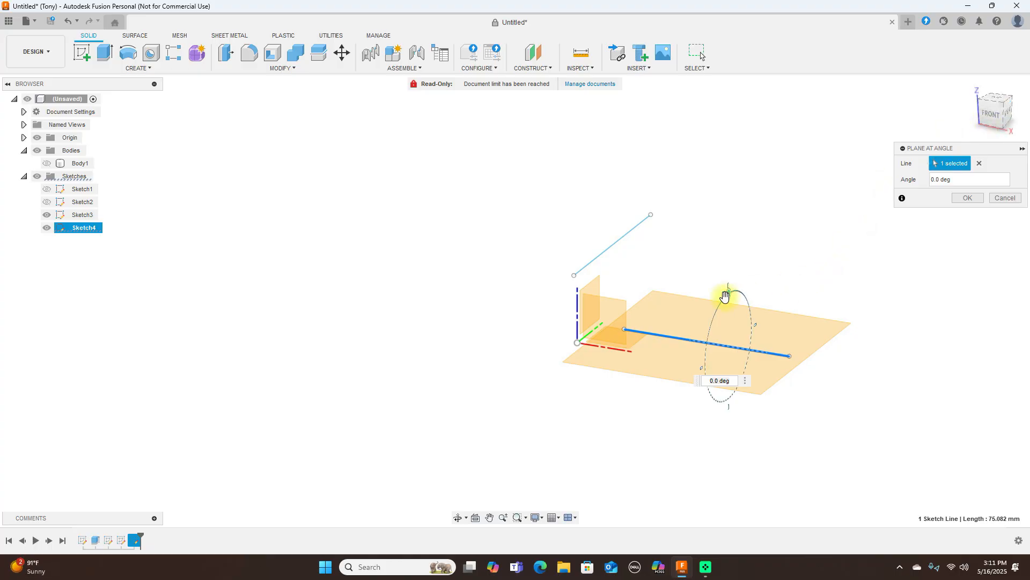
mouse_move(725, 298)
left_mouse_down()
mouse_move(708, 322)
mouse_move(714, 306)
mouse_move(766, 271)
mouse_move(715, 315)
mouse_move(725, 298)
left_mouse_up()
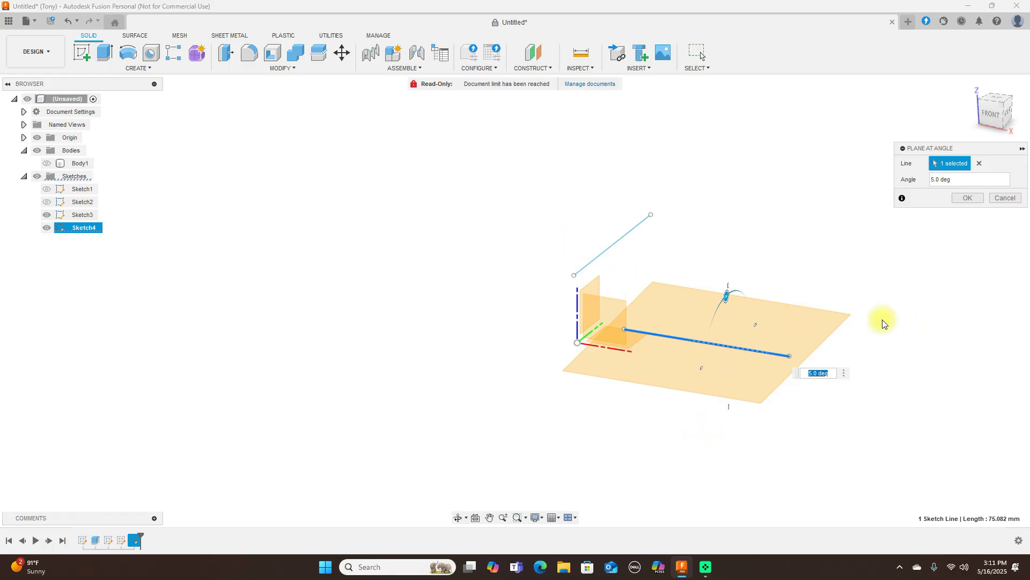
mouse_move(728, 297)
left_mouse_down()
mouse_move(713, 322)
mouse_move(750, 278)
mouse_move(713, 329)
mouse_move(765, 276)
mouse_move(727, 292)
mouse_move(750, 275)
mouse_move(740, 274)
mouse_move(710, 301)
mouse_move(745, 271)
mouse_move(726, 295)
mouse_move(743, 273)
mouse_move(735, 284)
left_mouse_up()
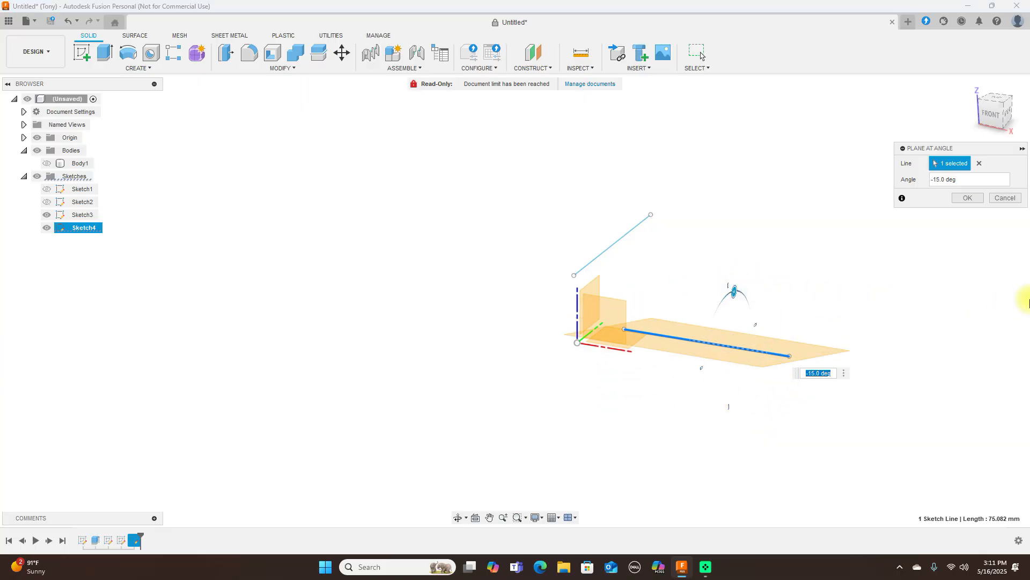
left_click(972, 201)
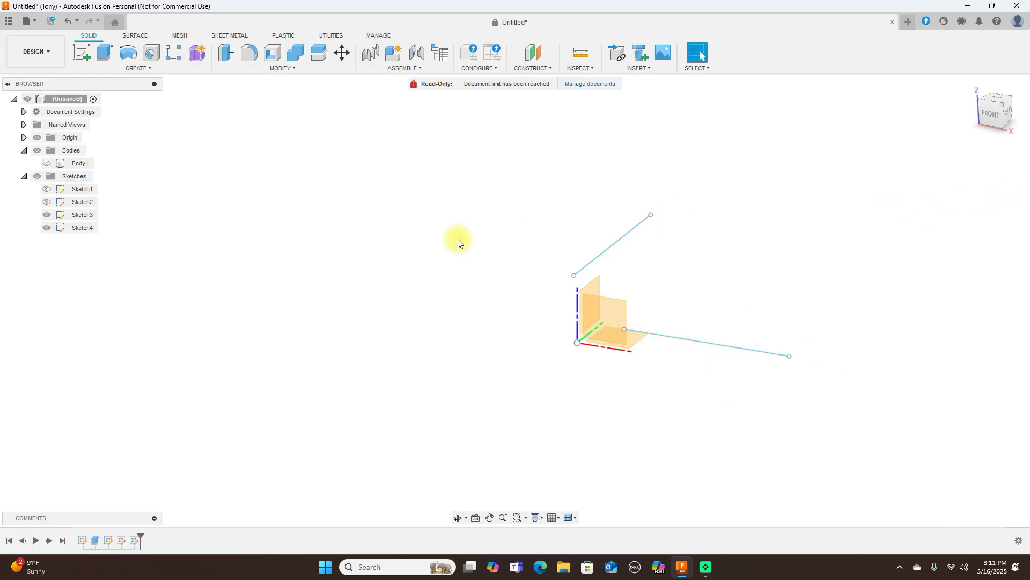
Show the solid Body1 and hide the line sketches Sketch3 and Sketch4
left_click(48, 163)
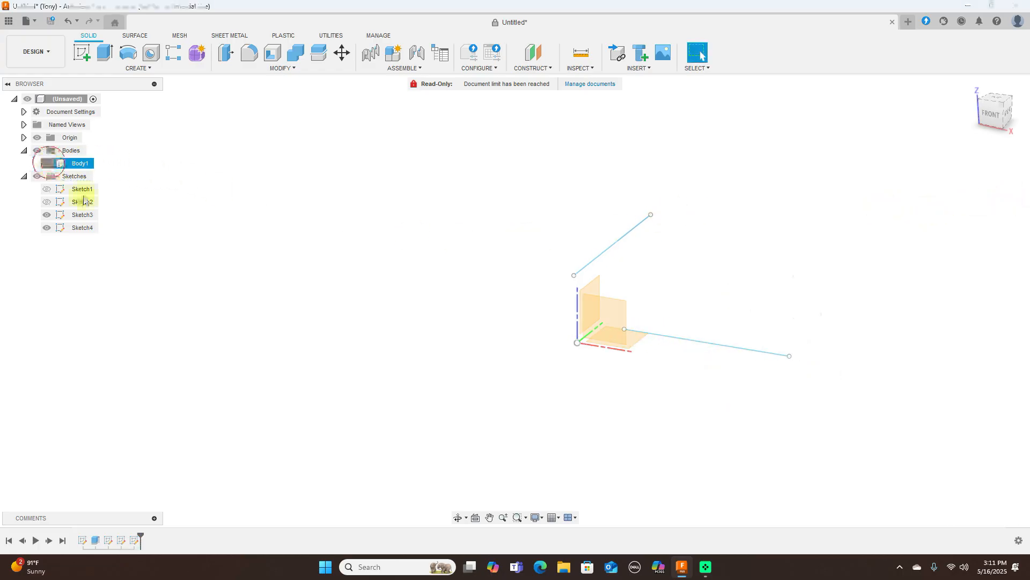
left_click(47, 215)
left_click(47, 228)
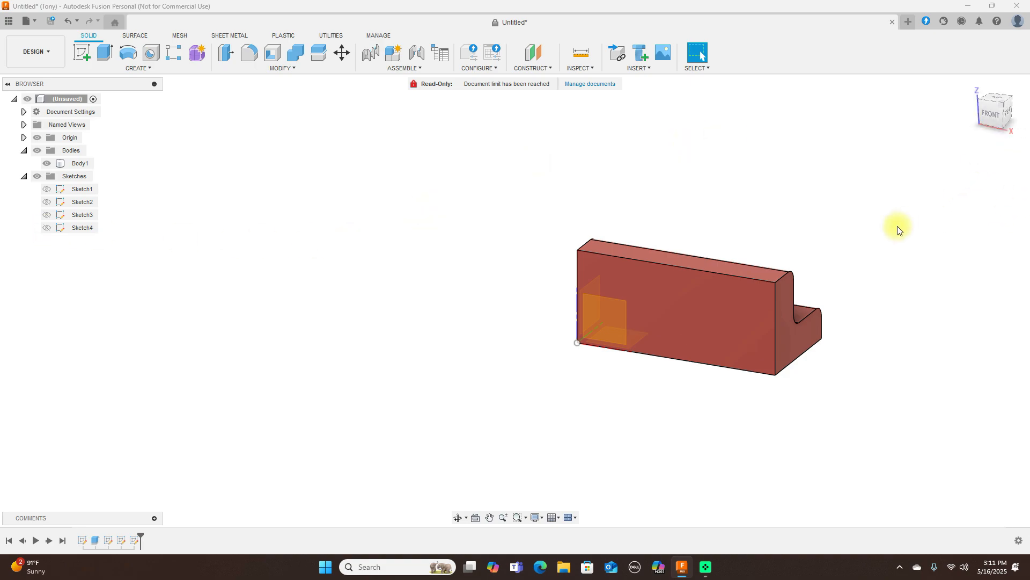
middle_click_drag(828, 232, 621, 252)
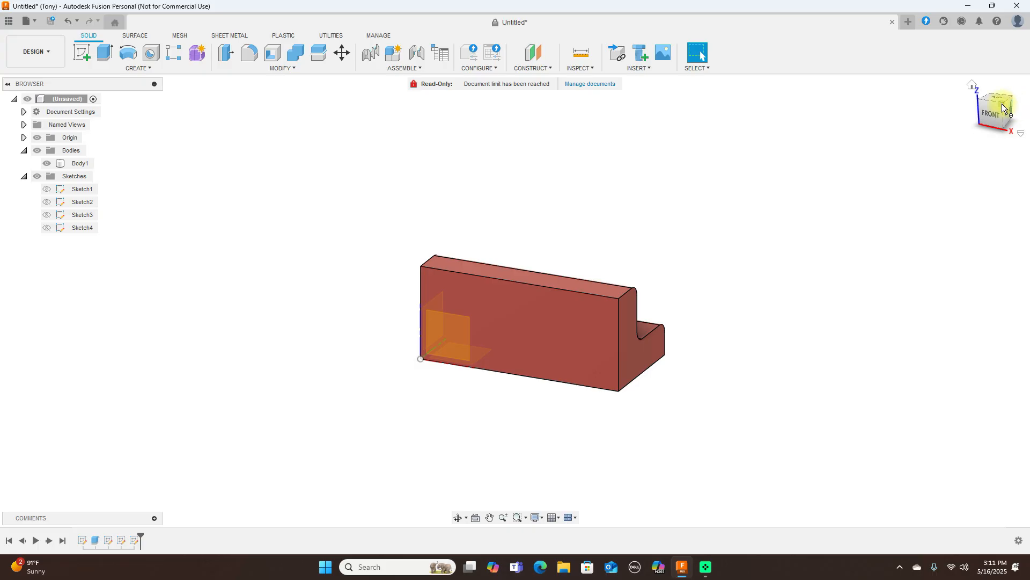
mouse_move(1002, 107)
left_mouse_down()
mouse_move(835, 122)
mouse_move(807, 92)
mouse_move(889, 106)
mouse_move(798, 140)
mouse_move(812, 106)
mouse_move(770, 112)
mouse_move(1003, 106)
left_mouse_up()
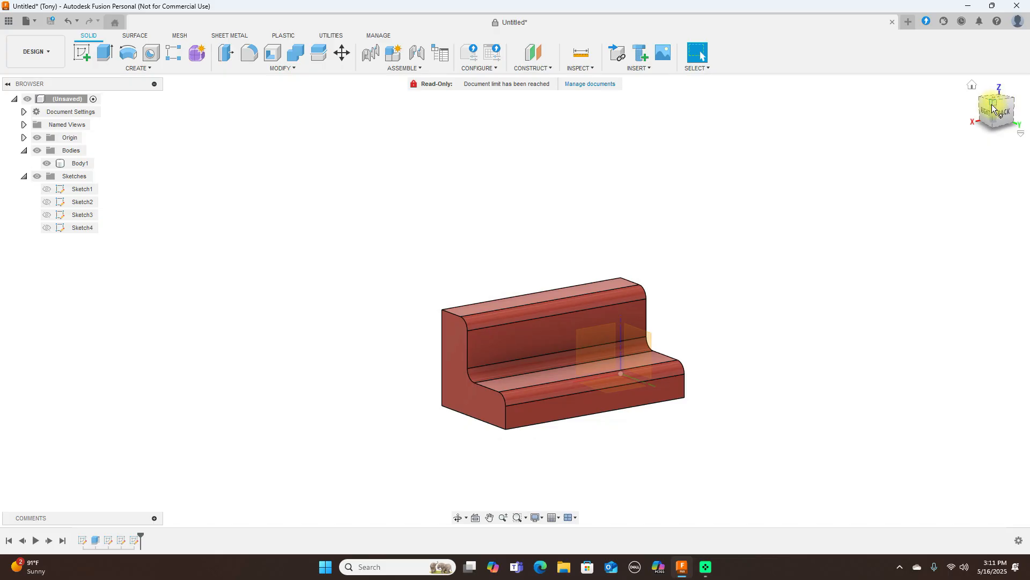
mouse_move(743, 292)
middle_mouse_down("shift")
mouse_move(792, 268)
mouse_move(708, 301)
mouse_move(760, 315)
mouse_move(784, 274)
mouse_move(738, 285)
mouse_move(773, 301)
mouse_move(788, 269)
mouse_move(745, 288)
mouse_move(771, 308)
mouse_move(791, 264)
mouse_move(736, 285)
mouse_move(779, 271)
mouse_move(761, 265)
mouse_move(750, 304)
mouse_move(789, 248)
mouse_move(741, 290)
middle_mouse_up("shift")
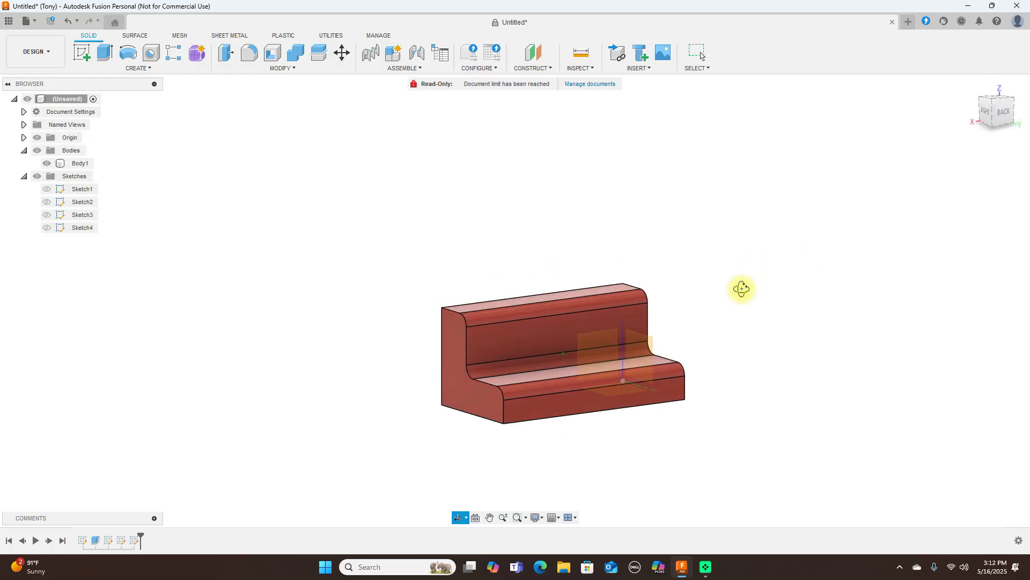
left_click(46, 163)
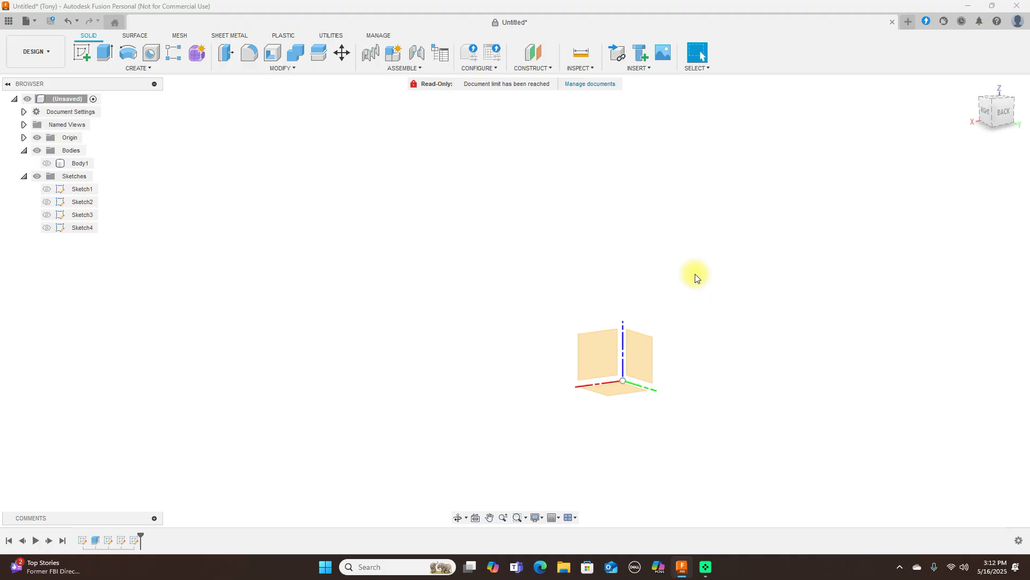
left_click(47, 164)
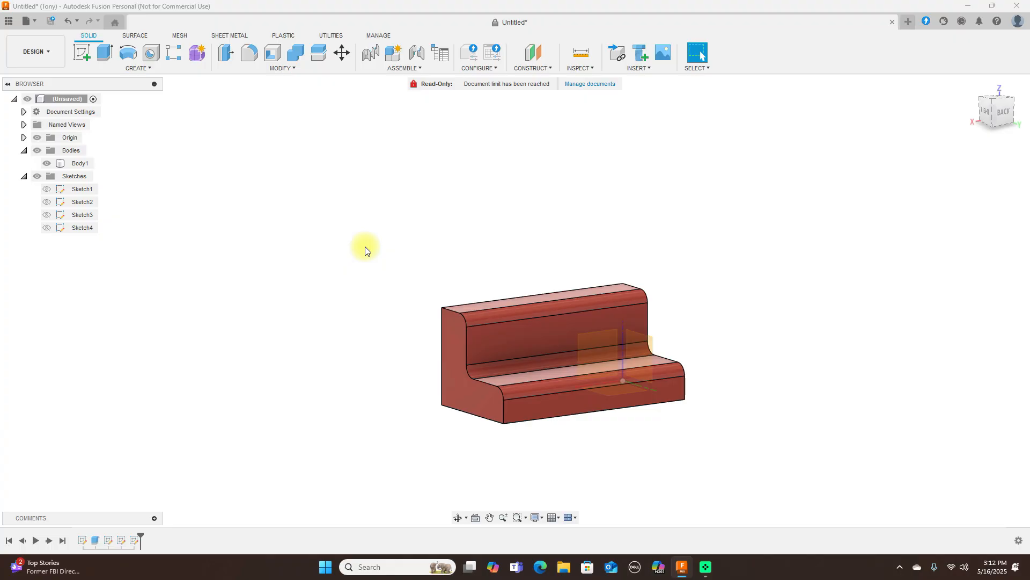
Search the design shortcuts for the Fillet command with "fil" and dismiss the search
key("s")
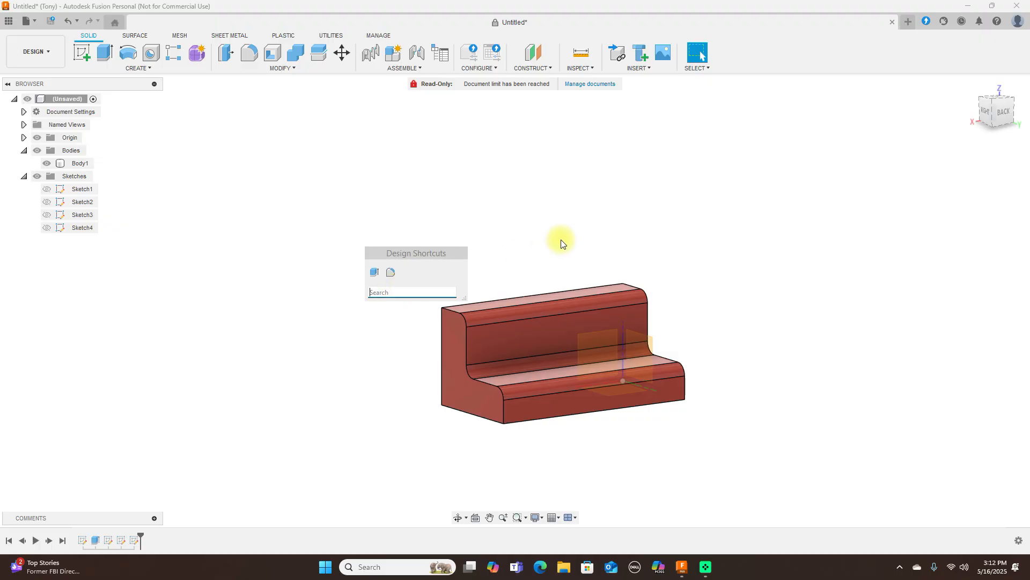
type("fi")
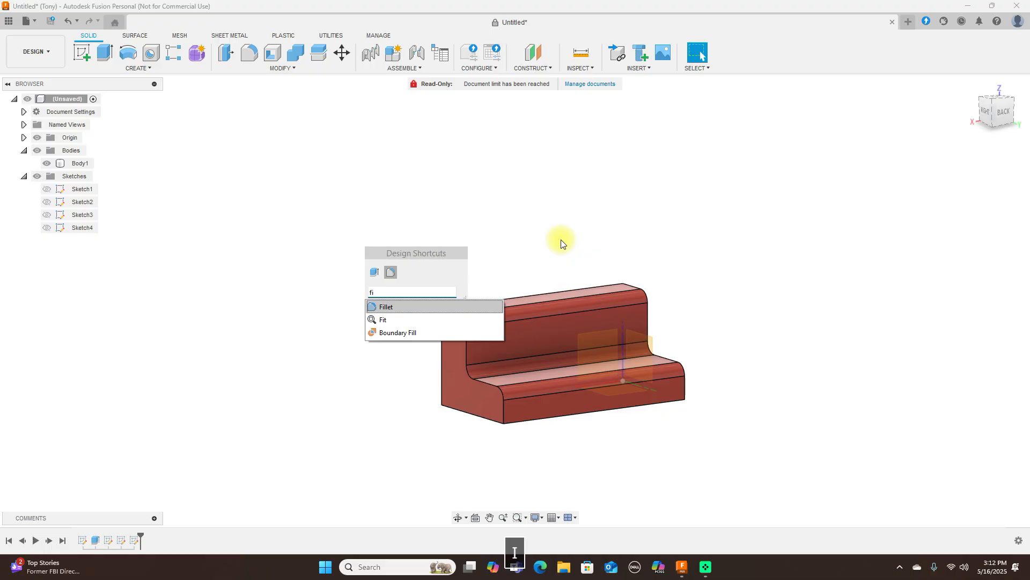
type("l")
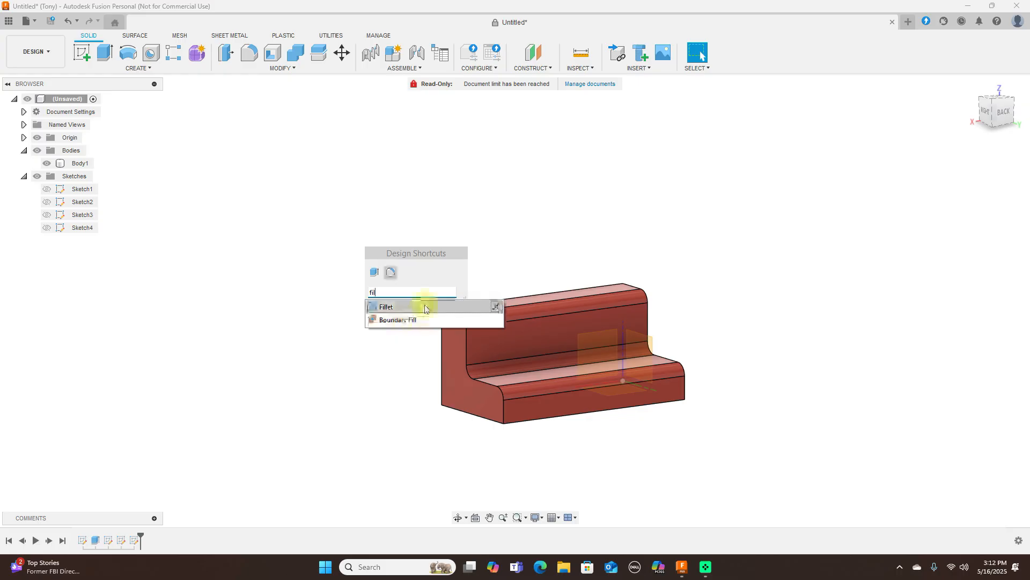
left_click(738, 218)
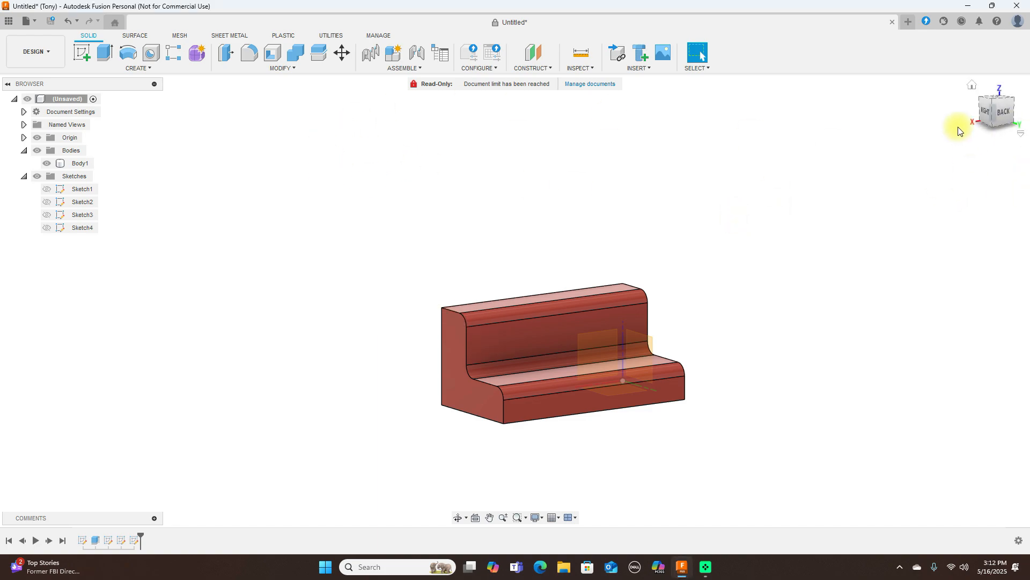
Check the length of the upper rounded section's long lower edge and the radius of its end arc
left_click(1012, 112)
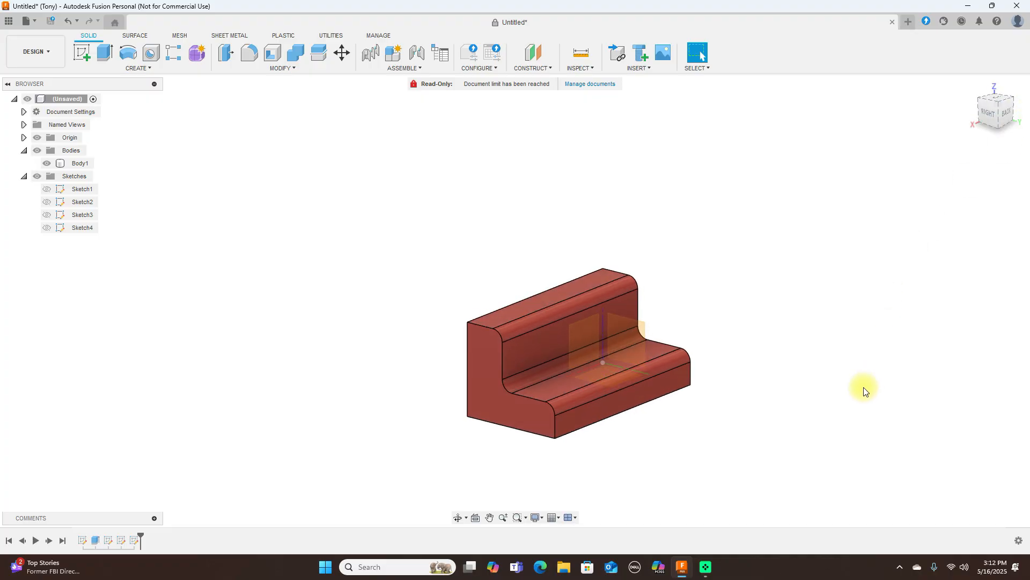
left_click(534, 332)
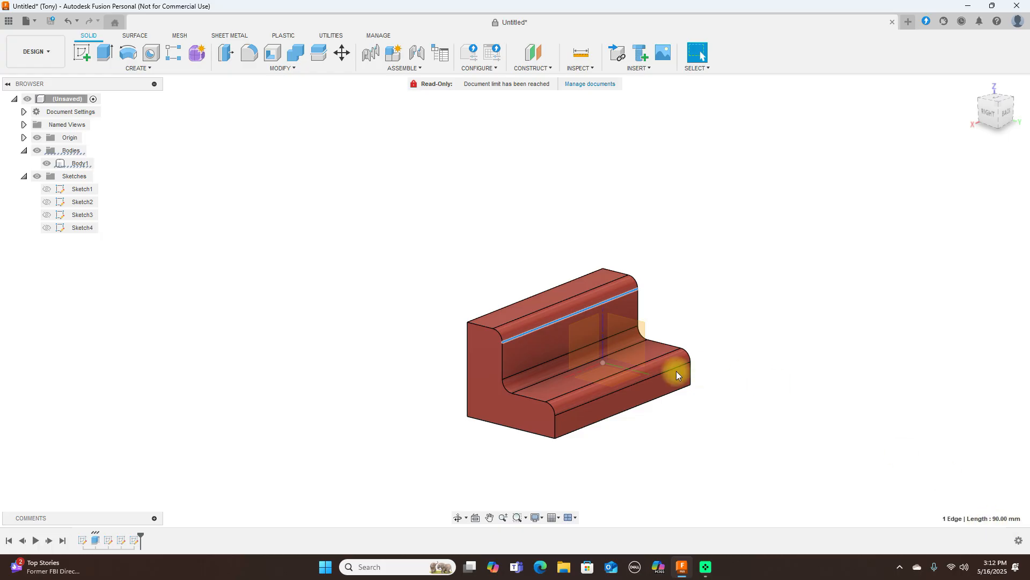
left_click(499, 337)
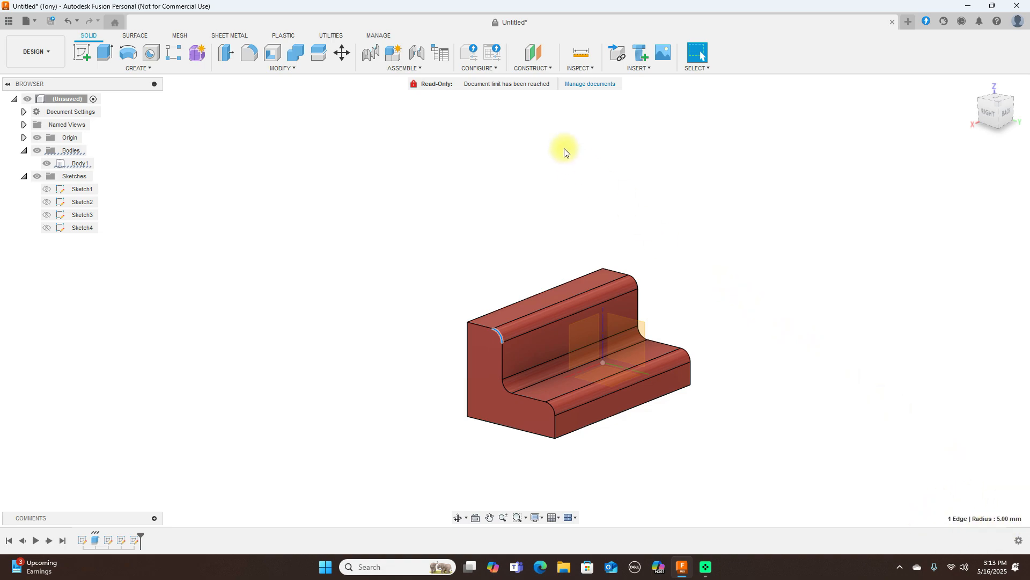
Measure the upper rounded section's end arc and its long lower edge with the Measure tool, and leave the tool
left_click(580, 70)
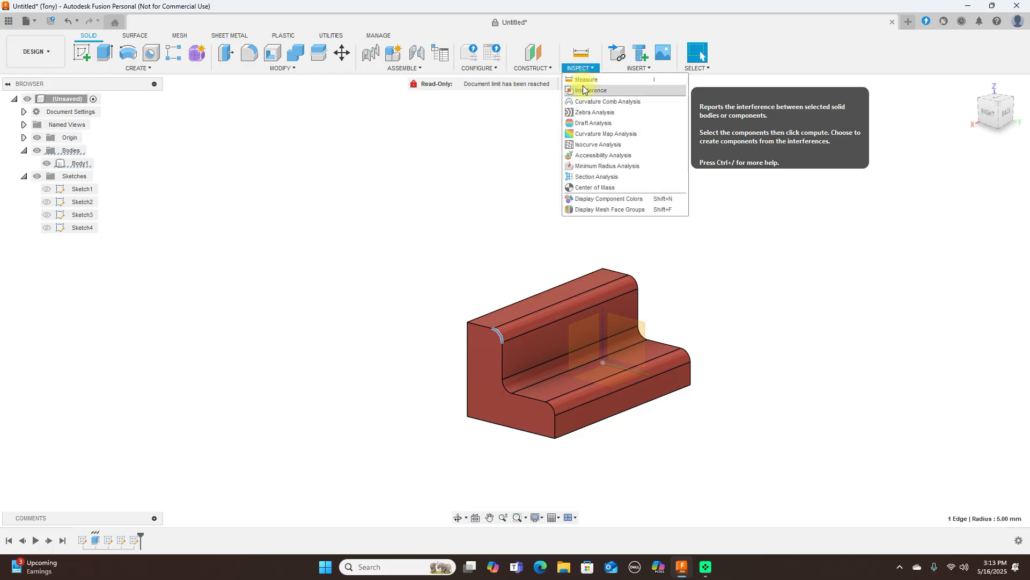
left_click(583, 84)
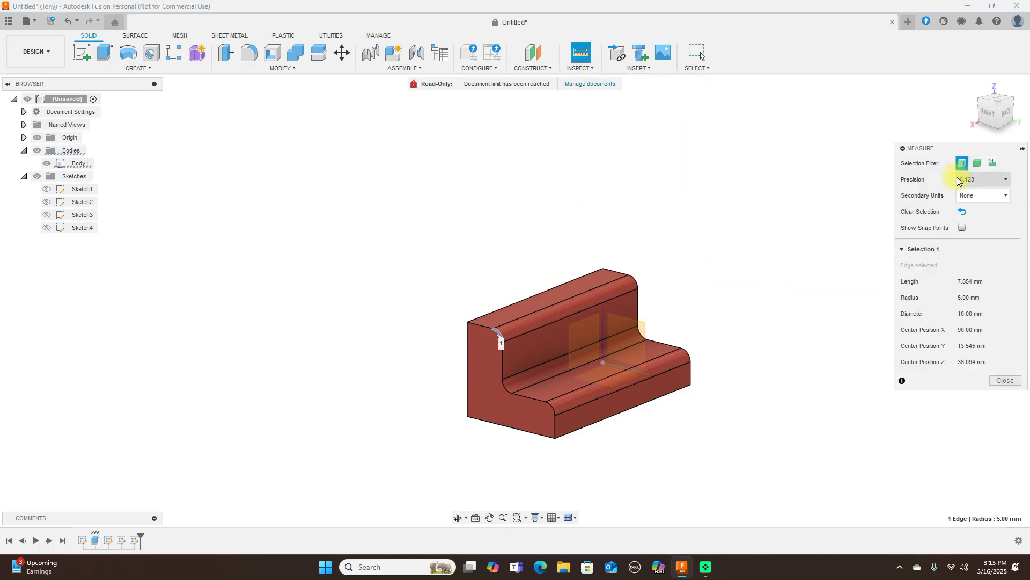
left_click(584, 307)
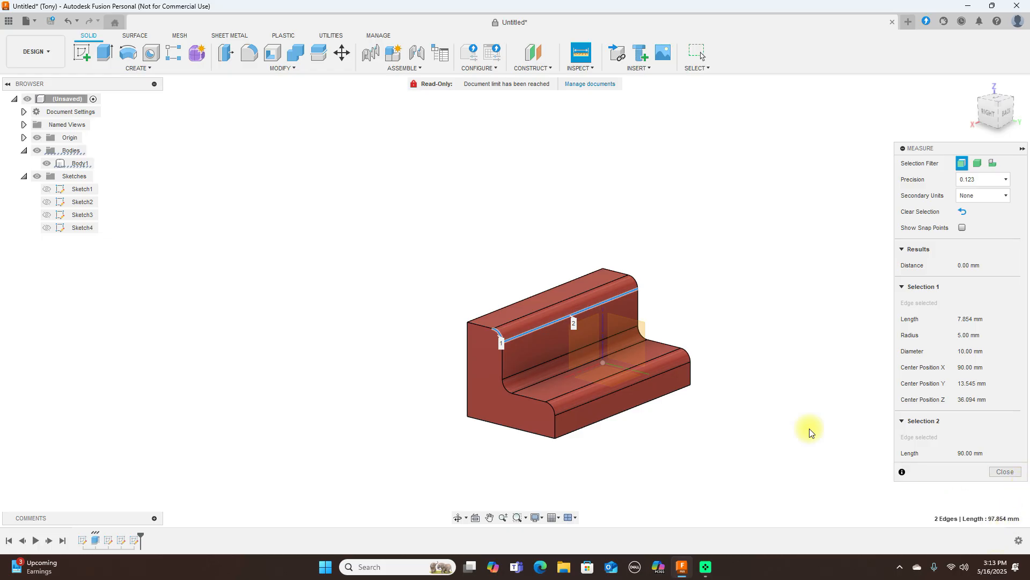
left_click(749, 362)
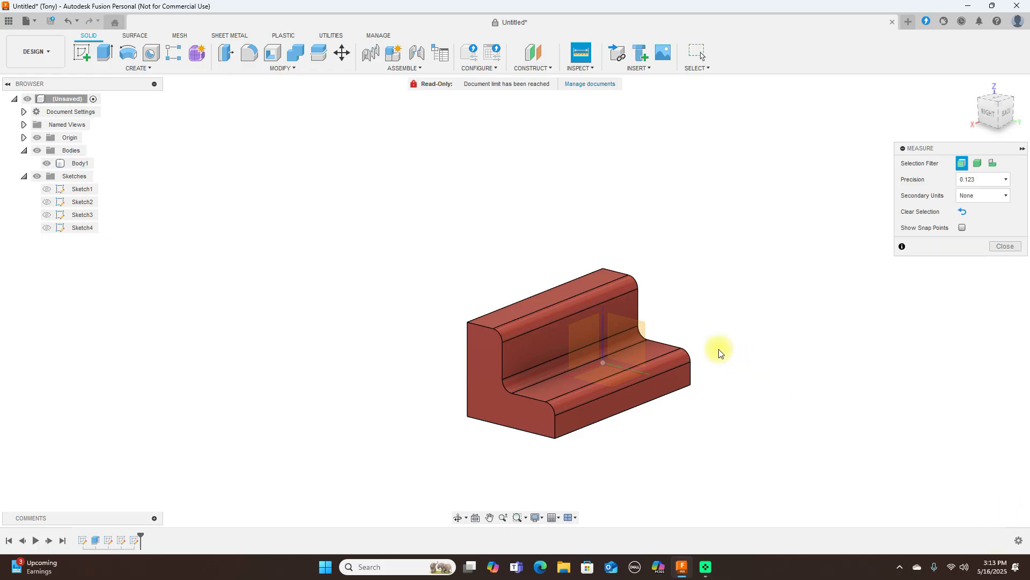
left_click(575, 316)
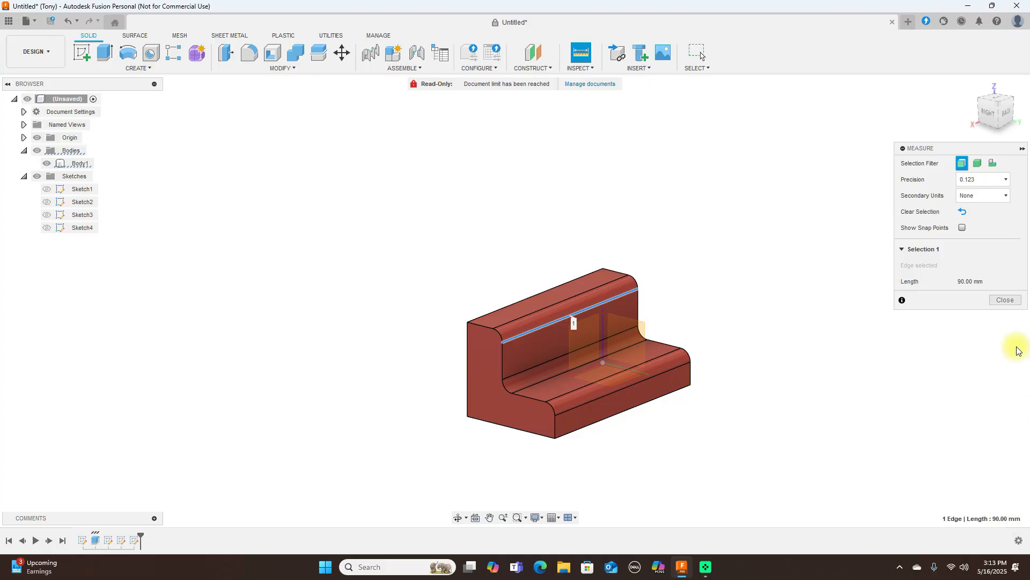
left_click(999, 302)
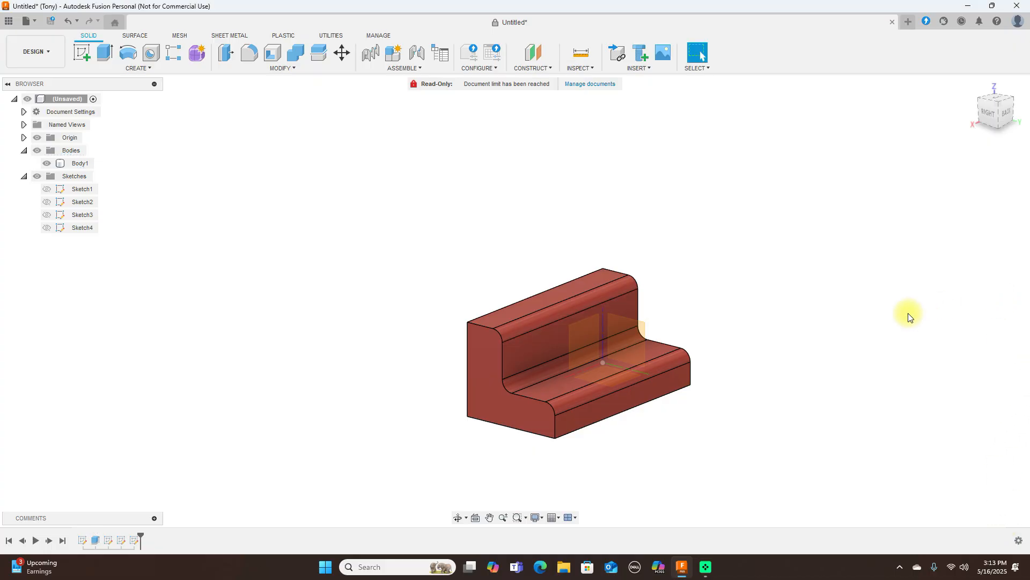
Check the upper long edge's length and the radii of the inner corner arc and the lower step's end arc
left_click(551, 326)
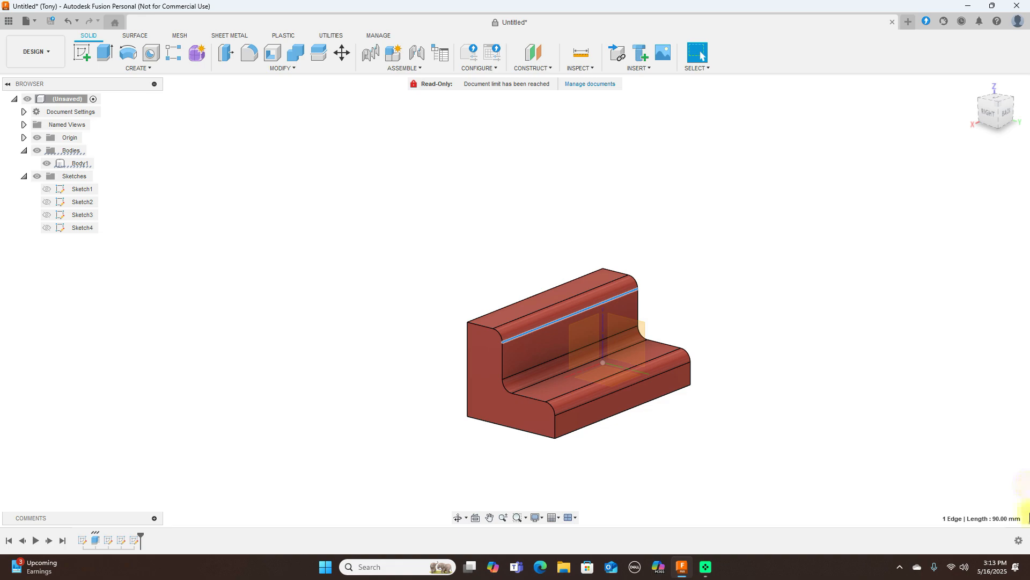
left_click(504, 387)
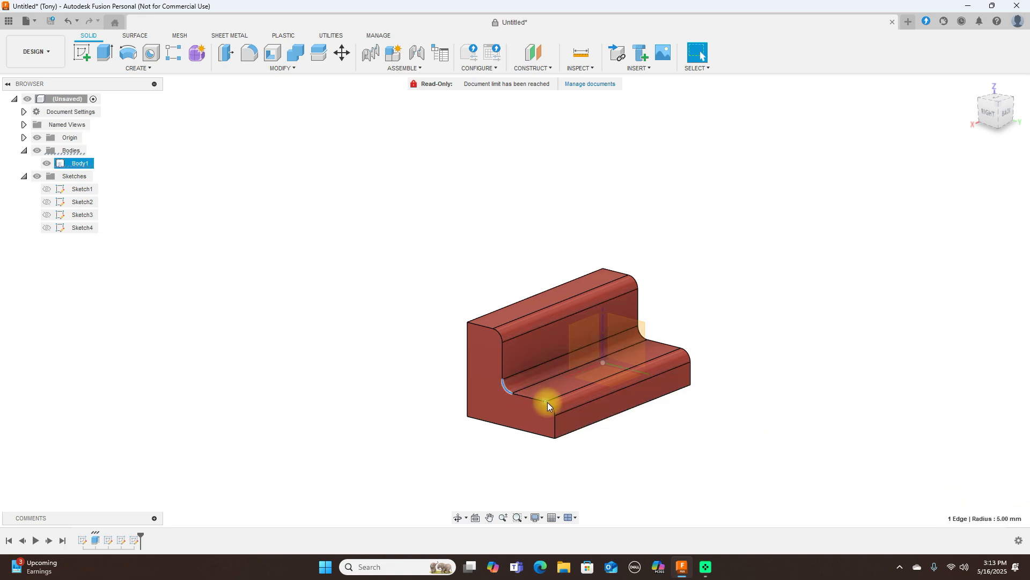
left_click(553, 408)
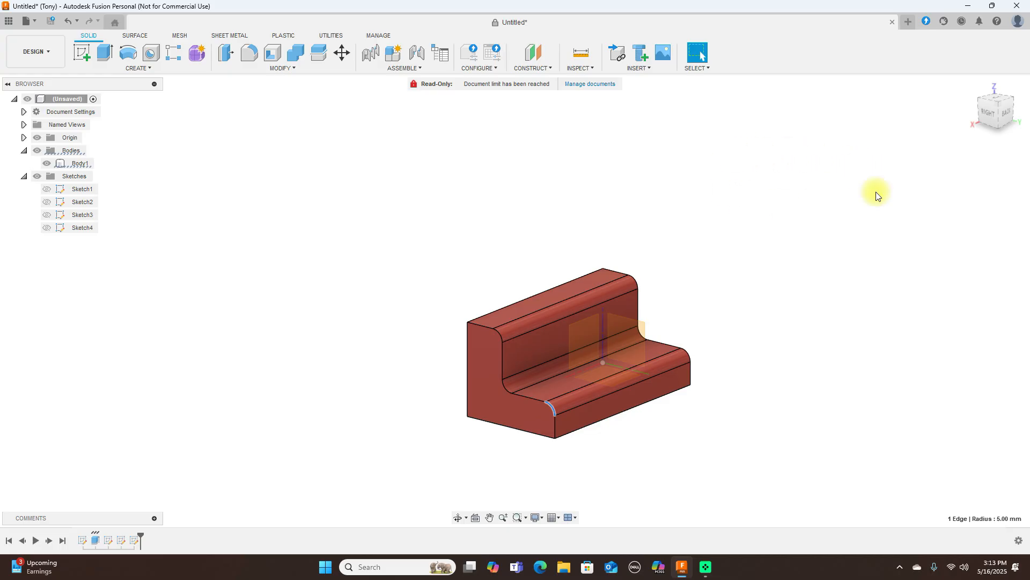
Hide Body1 and start a new sketch on the YZ origin plane
left_click(986, 116)
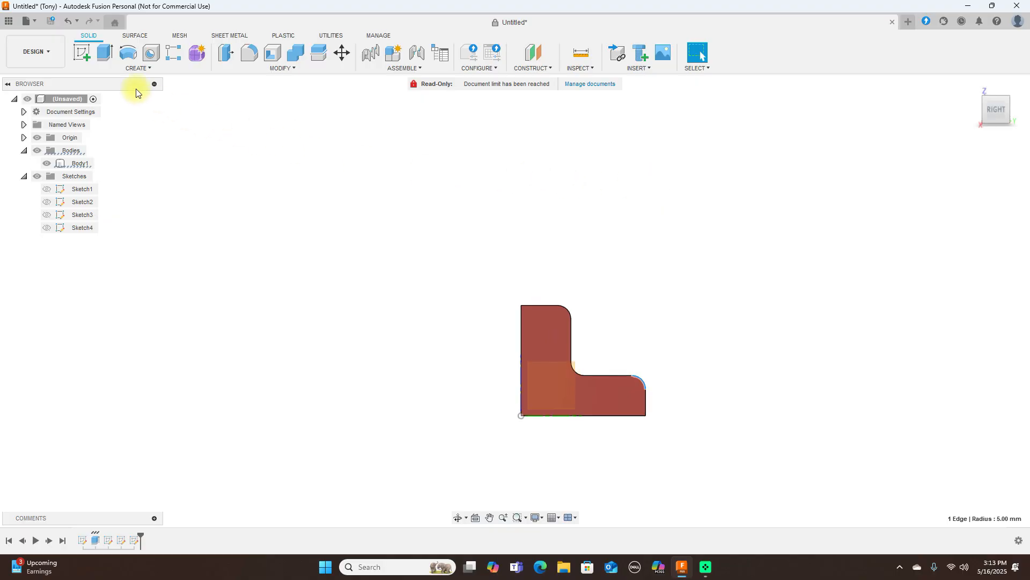
left_click(48, 163)
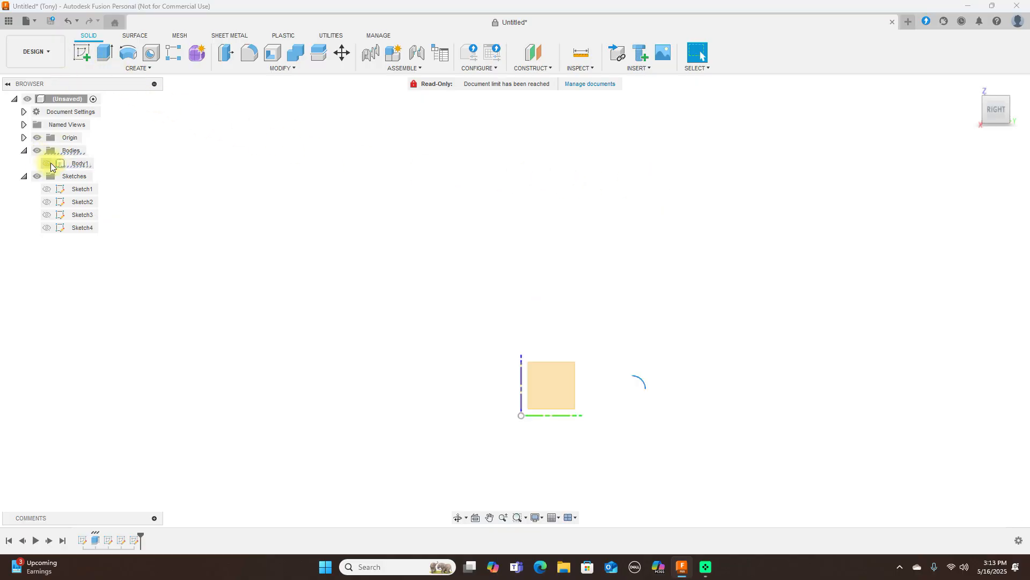
left_click(82, 52)
left_click(554, 374)
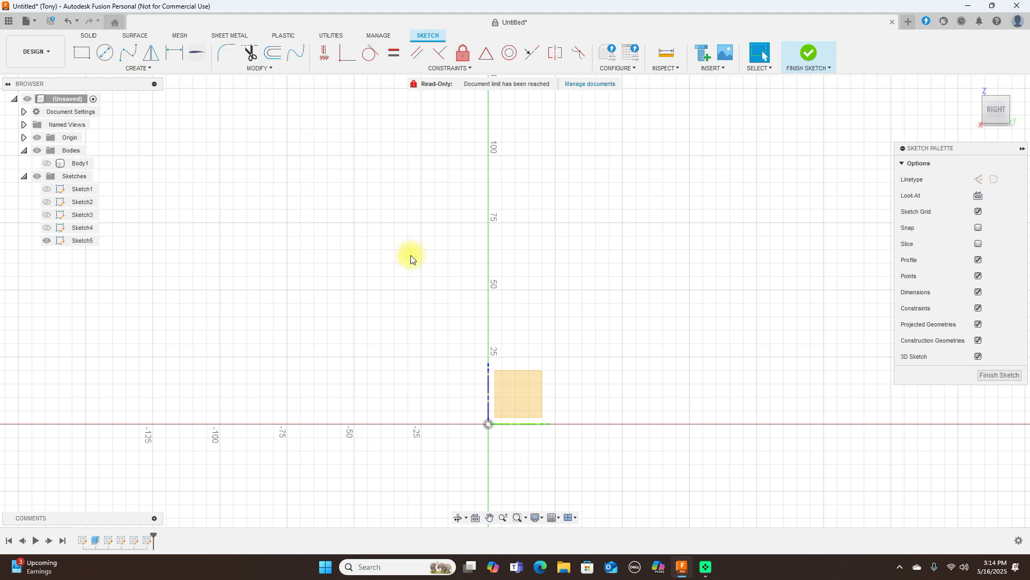
Draw an open nine-point Fit Point Spline arching from the origin back to the horizontal axis, about 90 mm wide and 45 mm high
left_click(132, 54)
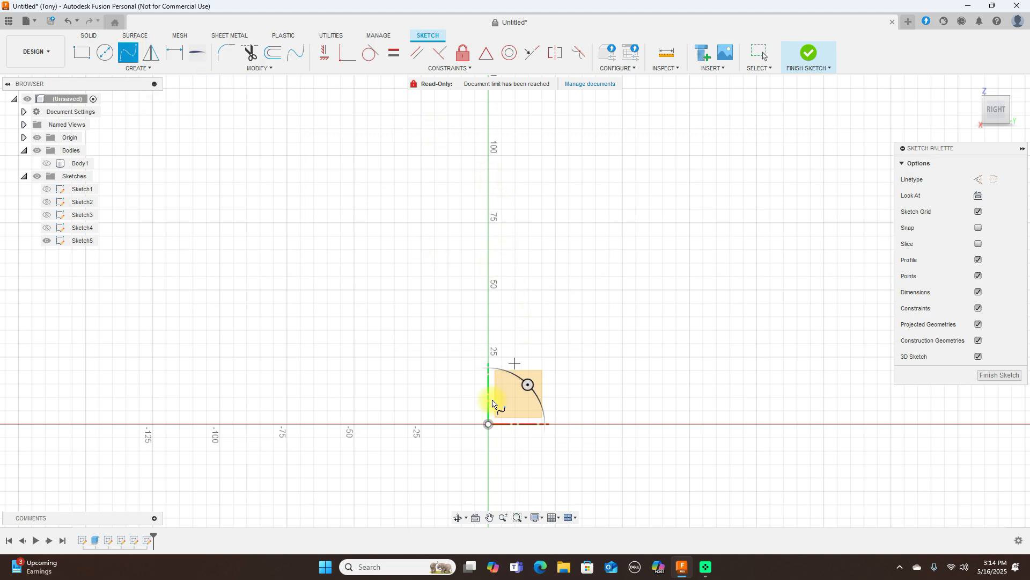
left_click(489, 425)
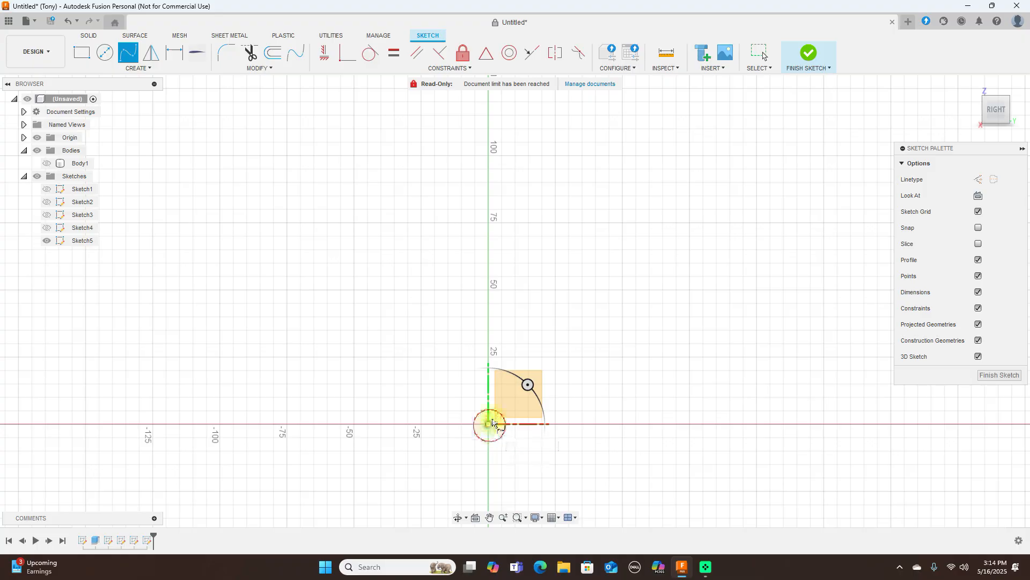
left_click(496, 392)
left_click(519, 342)
left_click(574, 306)
left_click(648, 305)
left_click(686, 318)
left_click(703, 344)
left_click(703, 370)
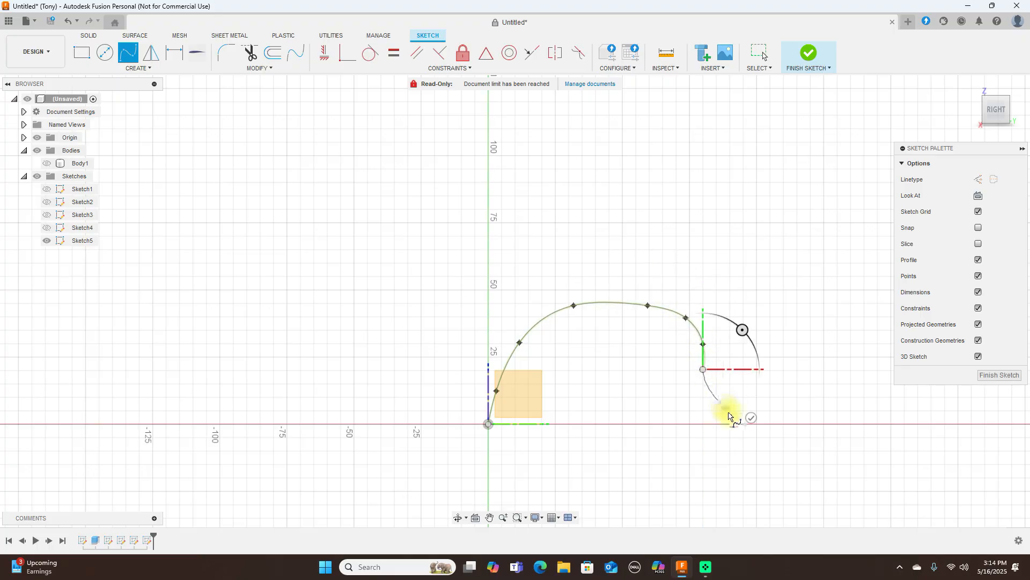
left_click(731, 424)
right_click(730, 423)
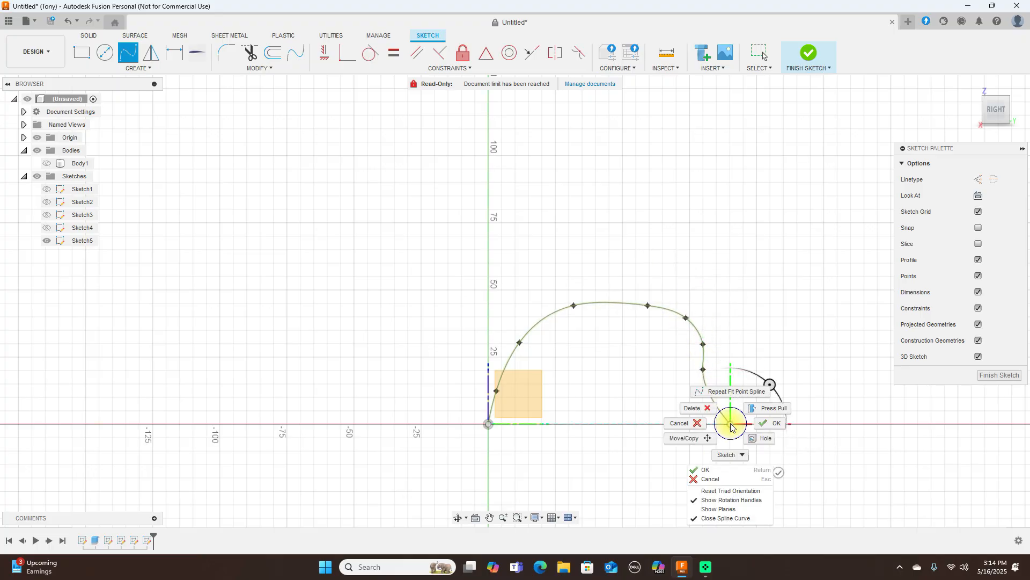
left_click(762, 425)
key("Escape")
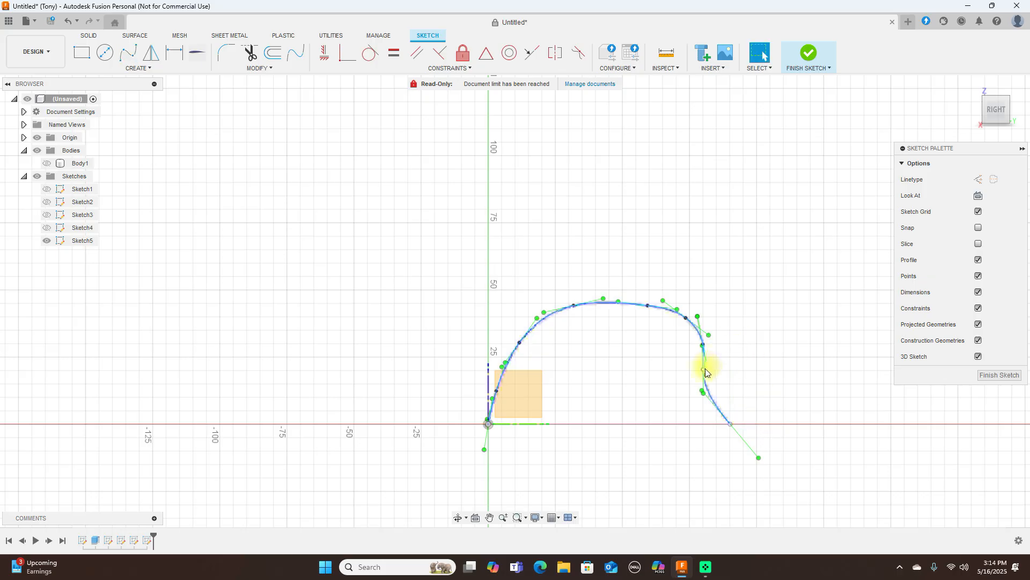
Reposition the spline's fit points along both shoulders to smooth it into an even arch
left_click(713, 367)
mouse_move(715, 366)
left_mouse_down()
mouse_move(703, 330)
mouse_move(677, 320)
left_mouse_up()
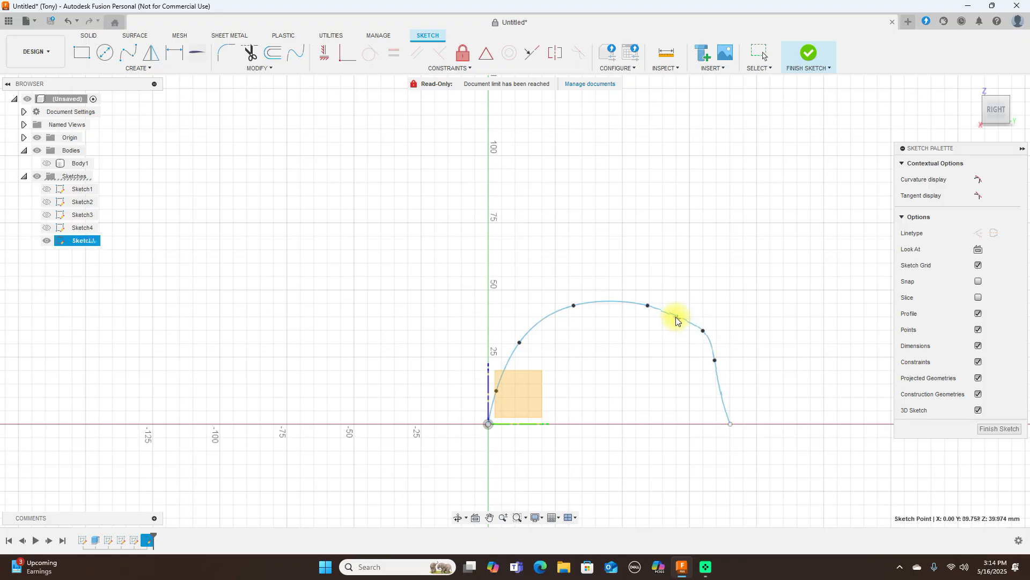
left_click(704, 330)
left_click_drag(727, 368, 722, 361)
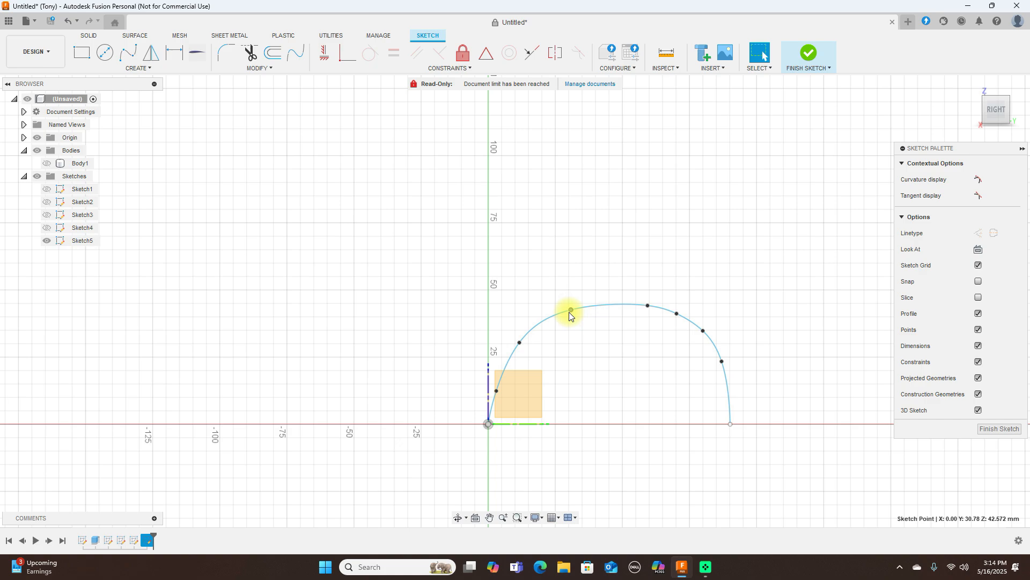
left_click_drag(566, 309, 558, 310)
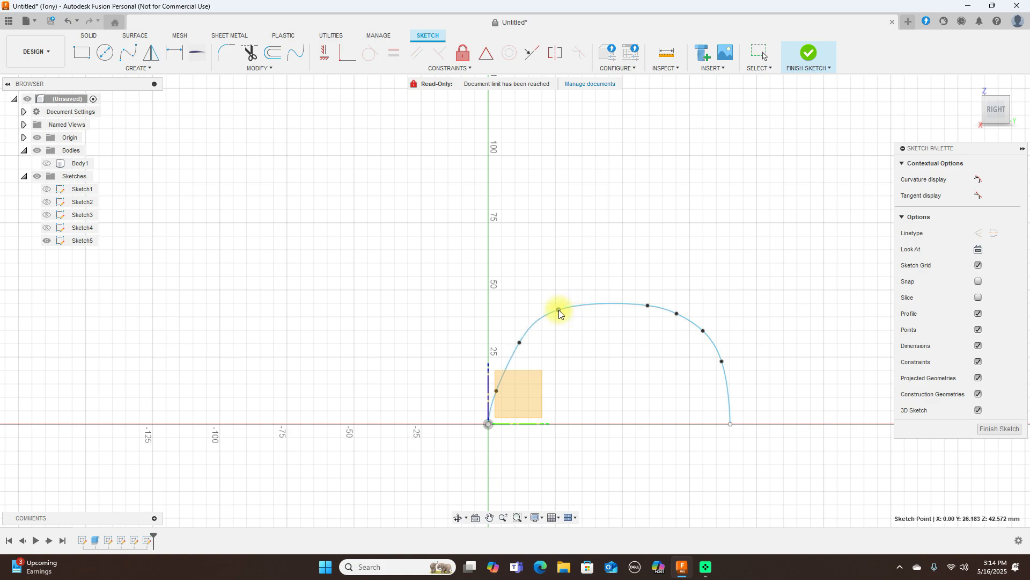
left_click_drag(521, 343, 510, 340)
left_click_drag(556, 310, 556, 308)
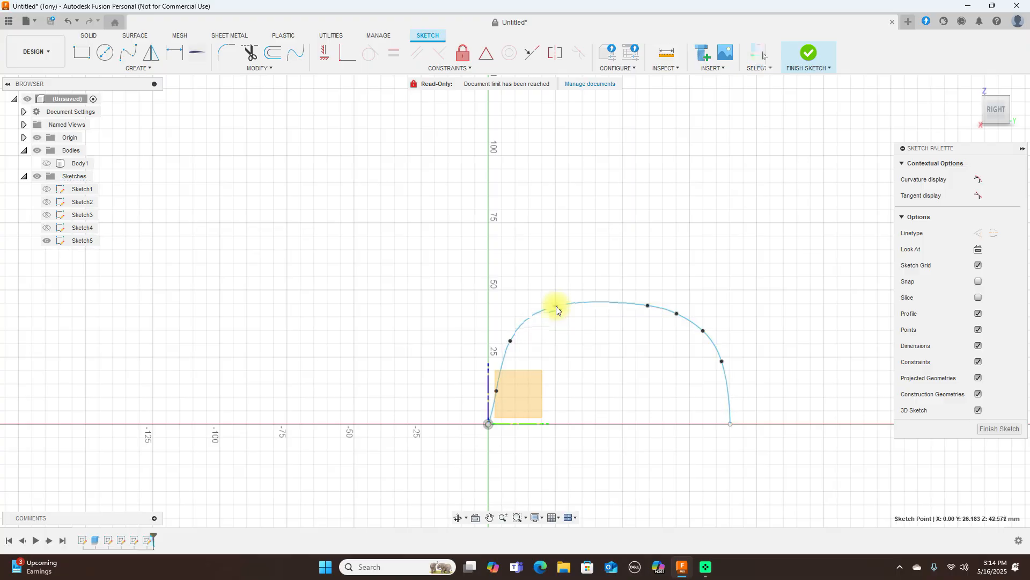
scroll(571, 305, "down", 3)
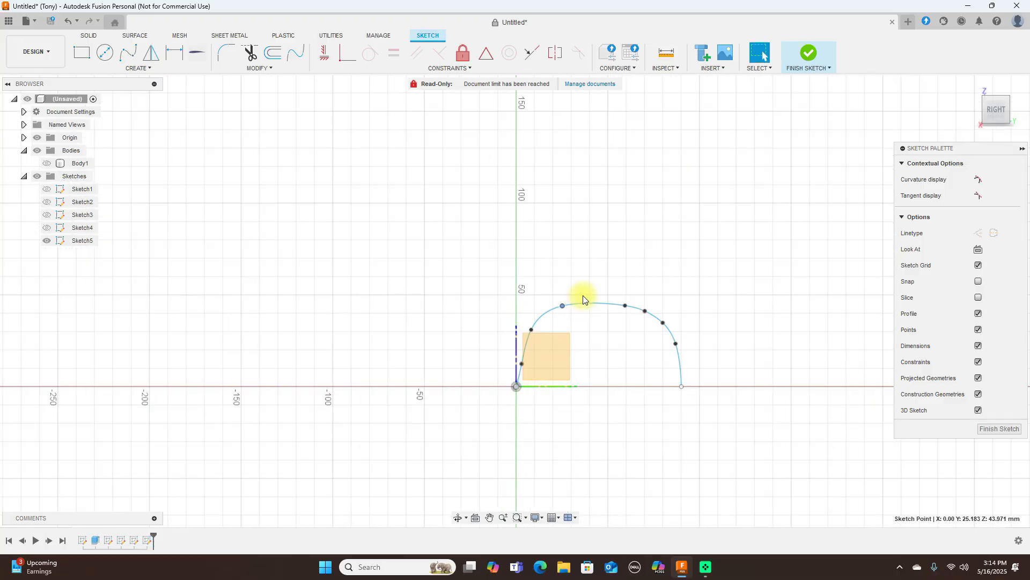
middle_click_drag(637, 207, 381, 212)
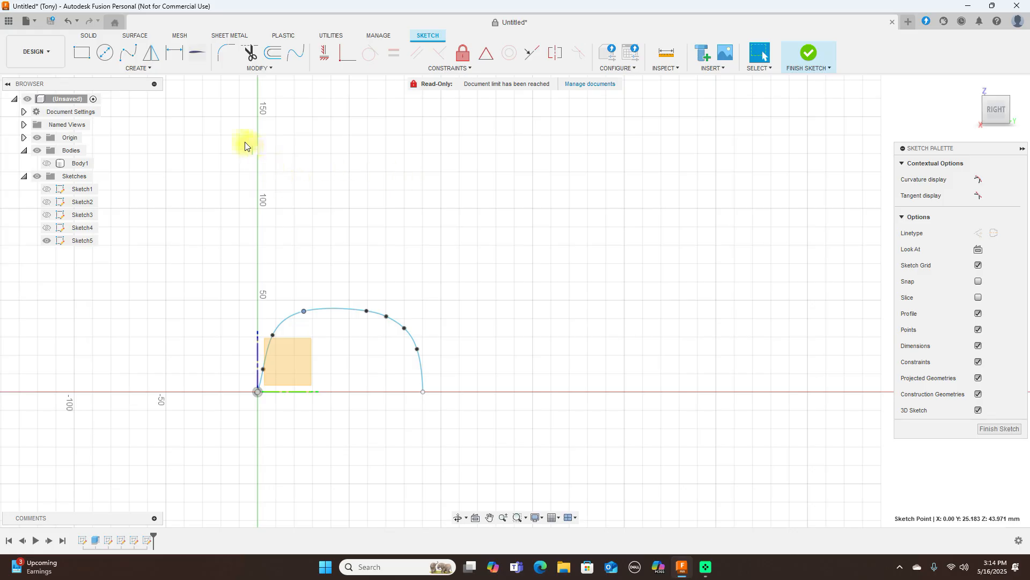
Draw a three-point Fit Point Spline arch beside the first one, about 125 mm wide and 49 mm high
left_click(134, 58)
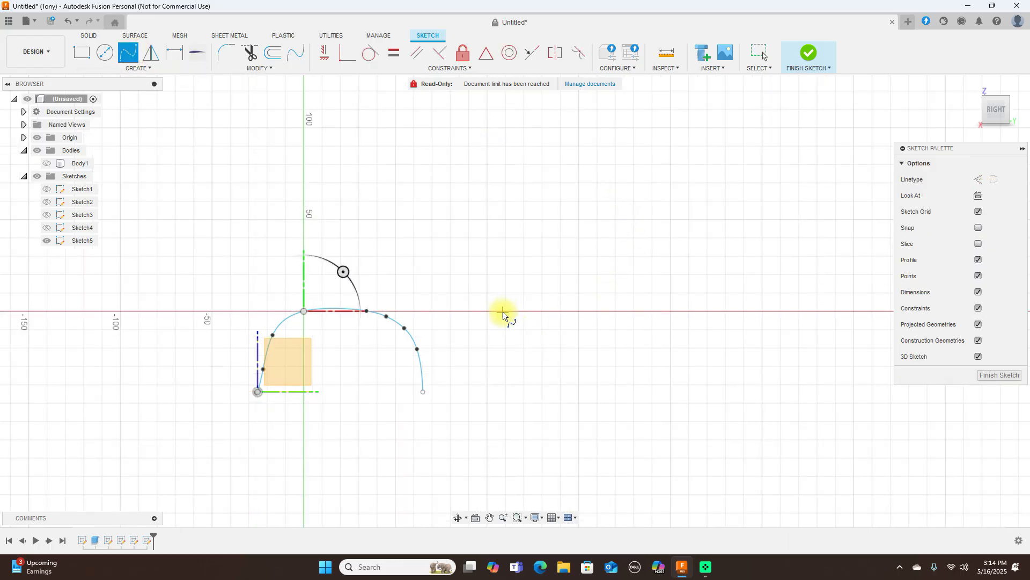
left_click(503, 311)
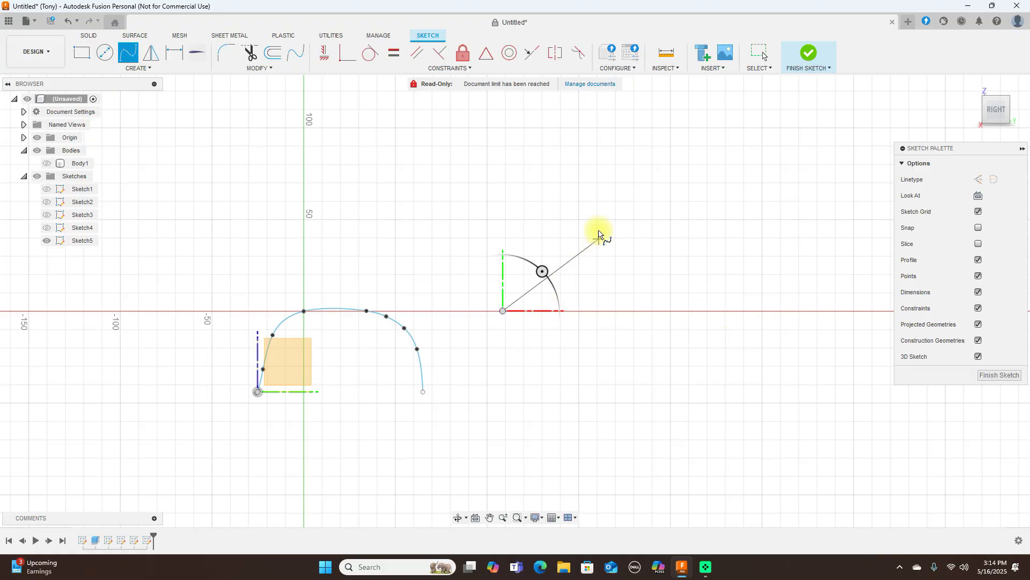
left_click(603, 221)
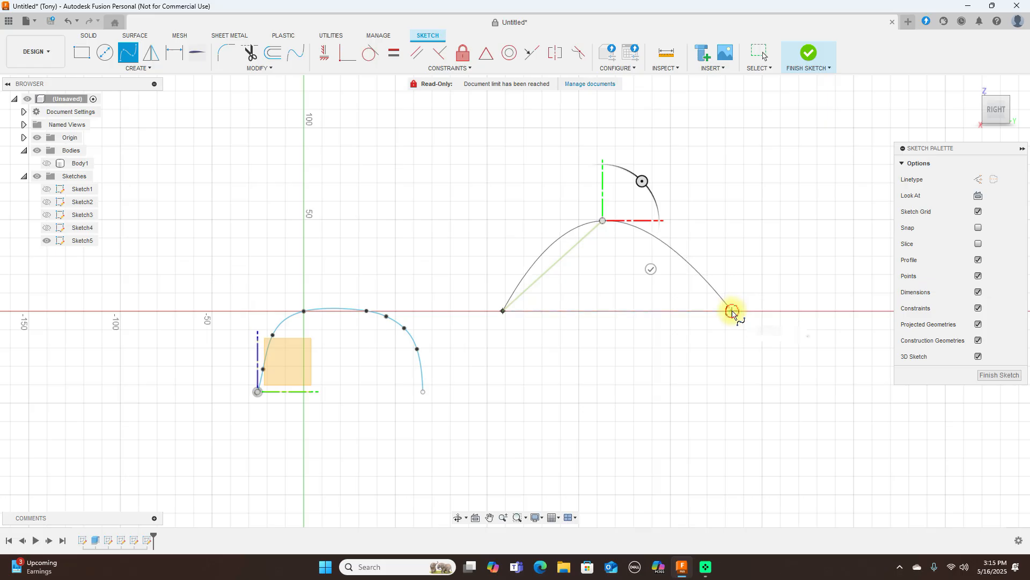
left_click(732, 311)
right_click(730, 310)
left_click(756, 314)
Shift the second spline's middle point slightly and steepen the tangent handles at both ends to round the arch
left_click(606, 221)
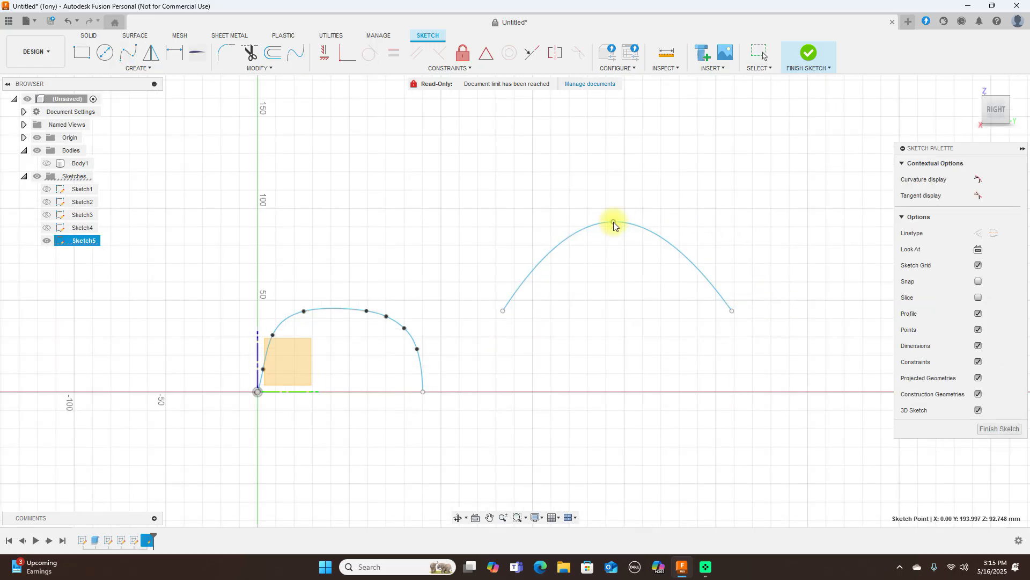
left_click(613, 221)
left_click(503, 312)
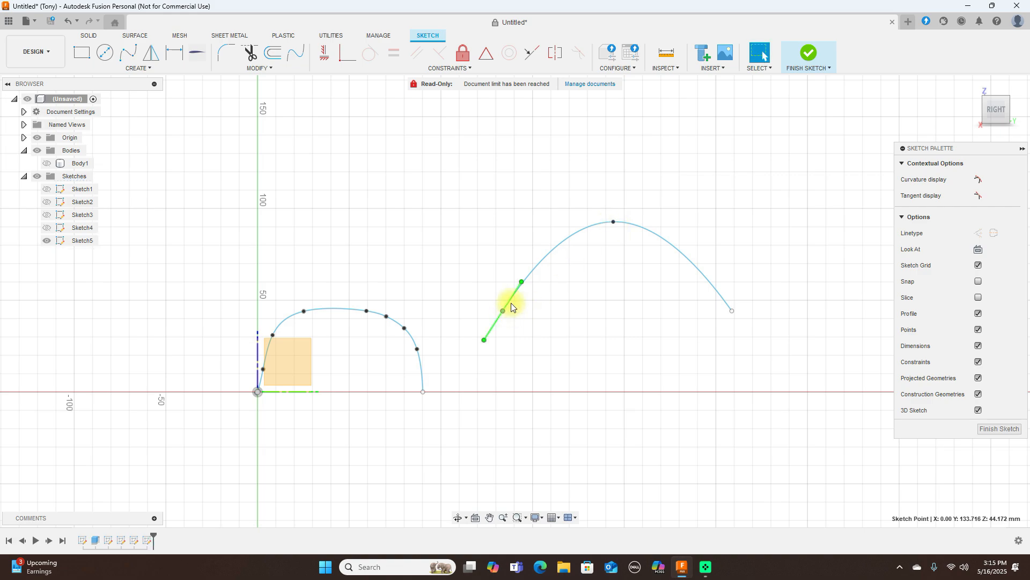
left_click(484, 339)
left_click_drag(494, 339, 496, 337)
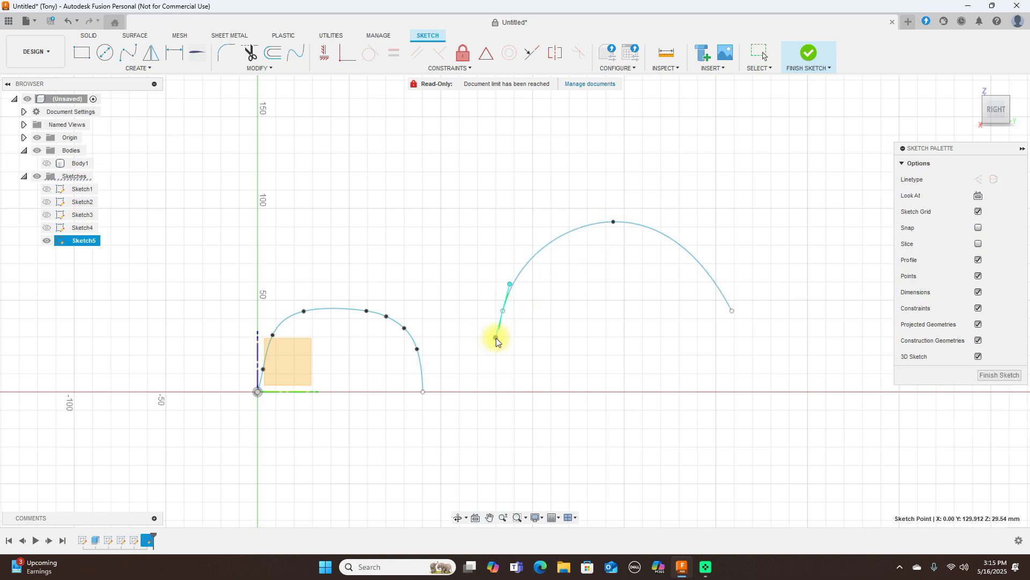
left_click(733, 312)
mouse_move(747, 341)
left_mouse_down()
mouse_move(734, 342)
mouse_move(738, 331)
mouse_move(755, 356)
mouse_move(740, 338)
left_mouse_up()
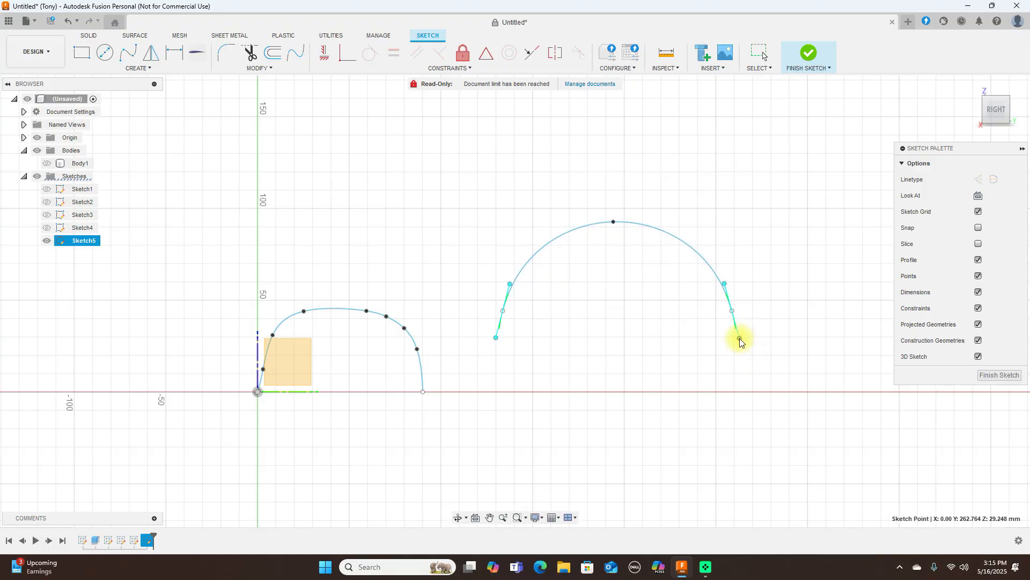
Draw an upward 3-Point Arc about 149 mm wide, level-ended, starting at the outer end of the second spline's tangent handle
scroll(762, 336, "down", 3)
middle_click_drag(768, 299, 615, 302)
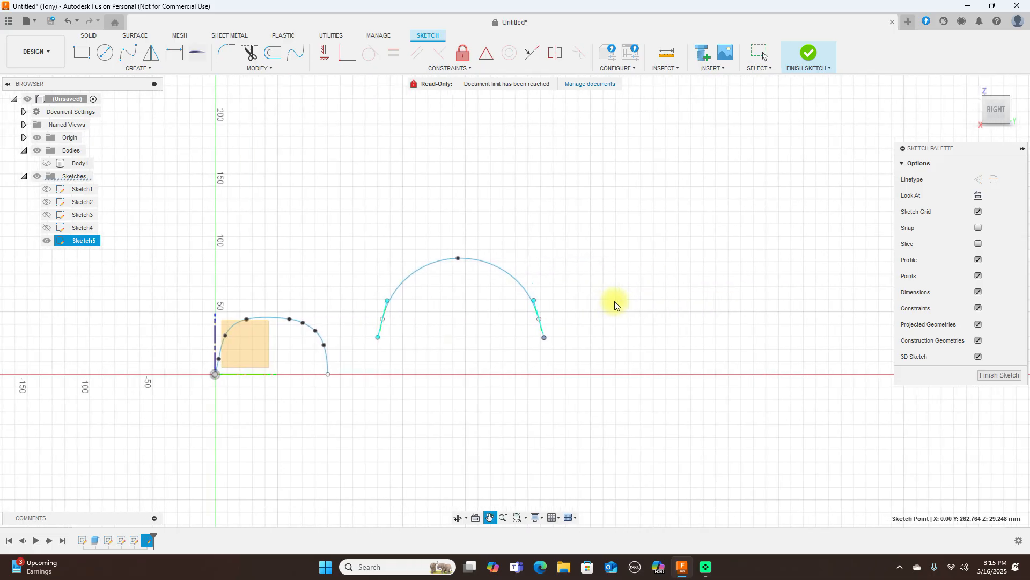
scroll(617, 299, "down", 2)
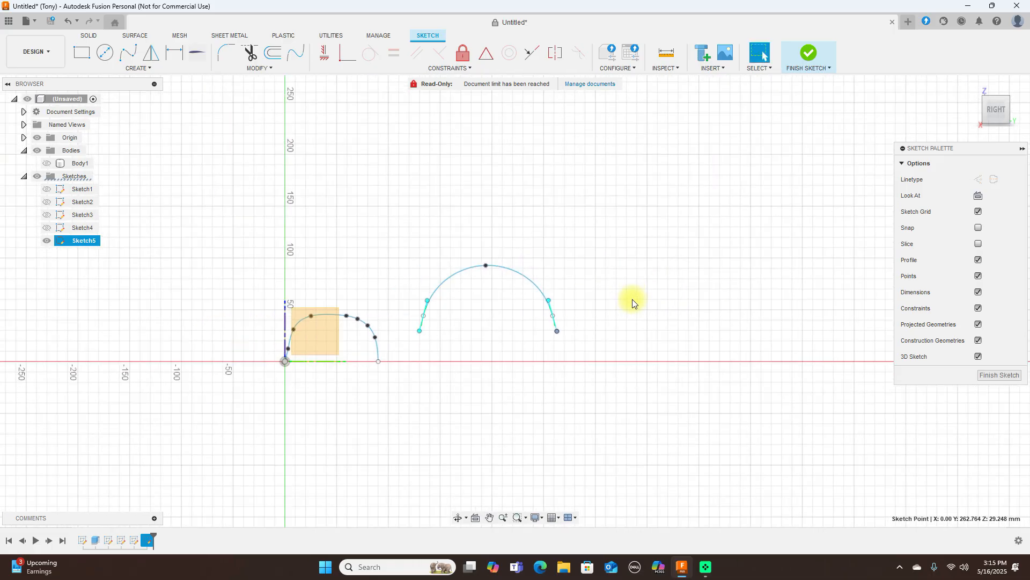
left_click(150, 68)
mouse_move(143, 112)
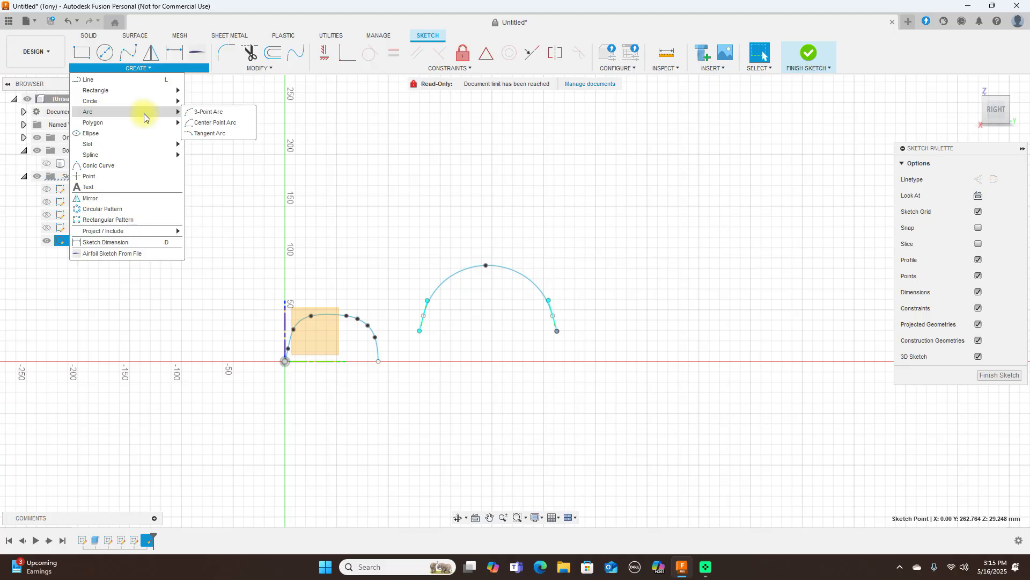
left_click(199, 115)
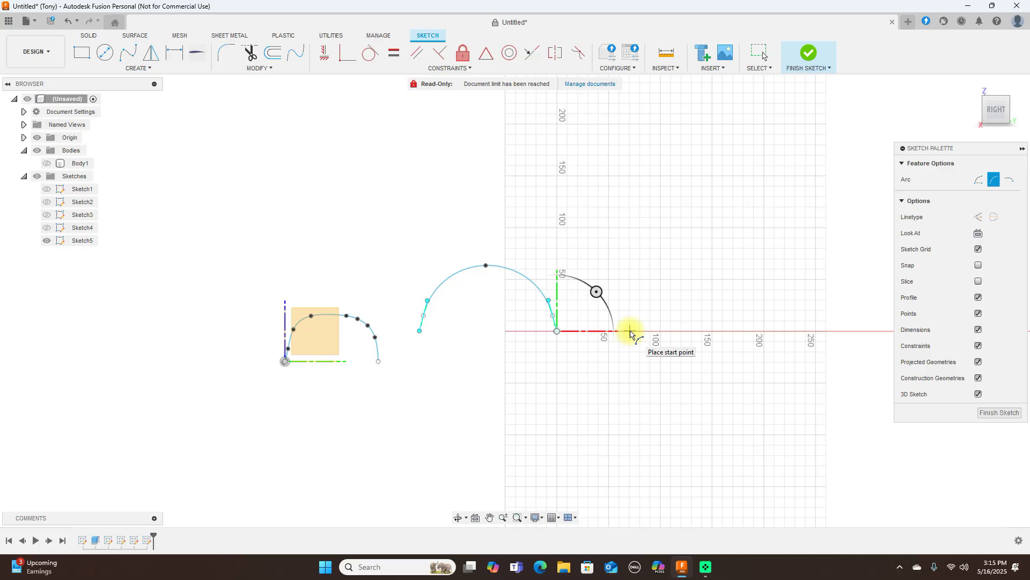
left_click(557, 331)
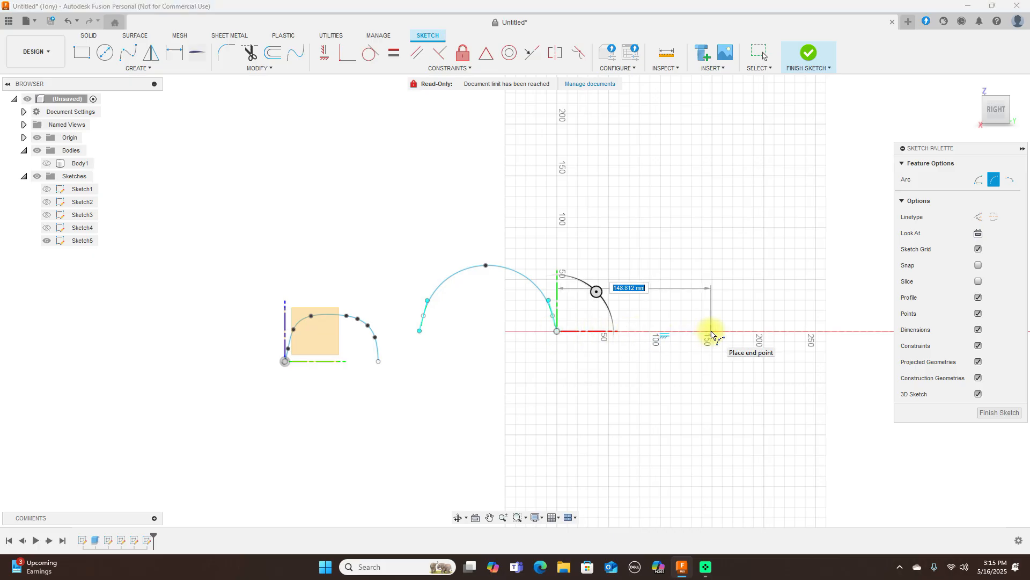
left_click(711, 332)
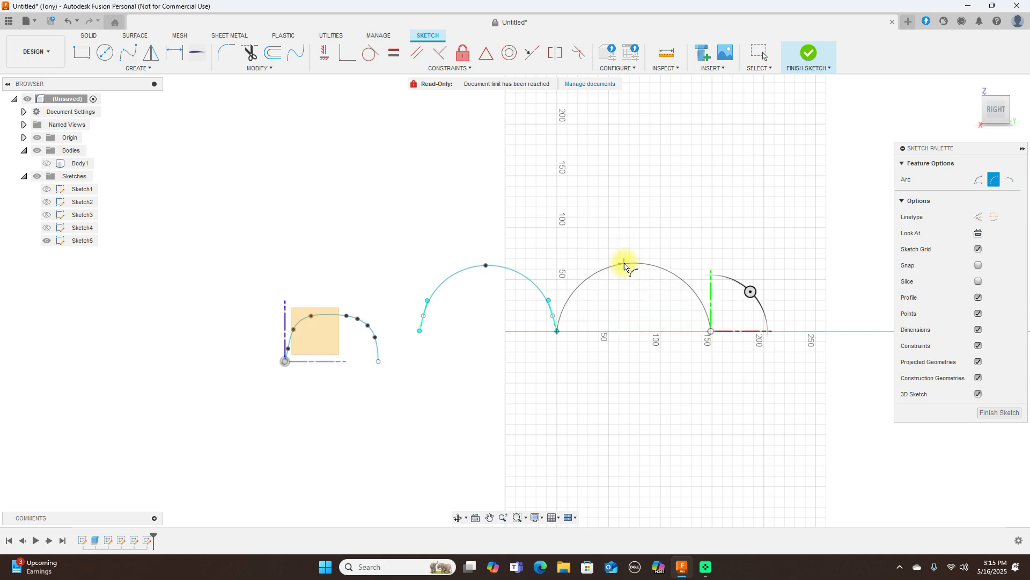
left_click(636, 262)
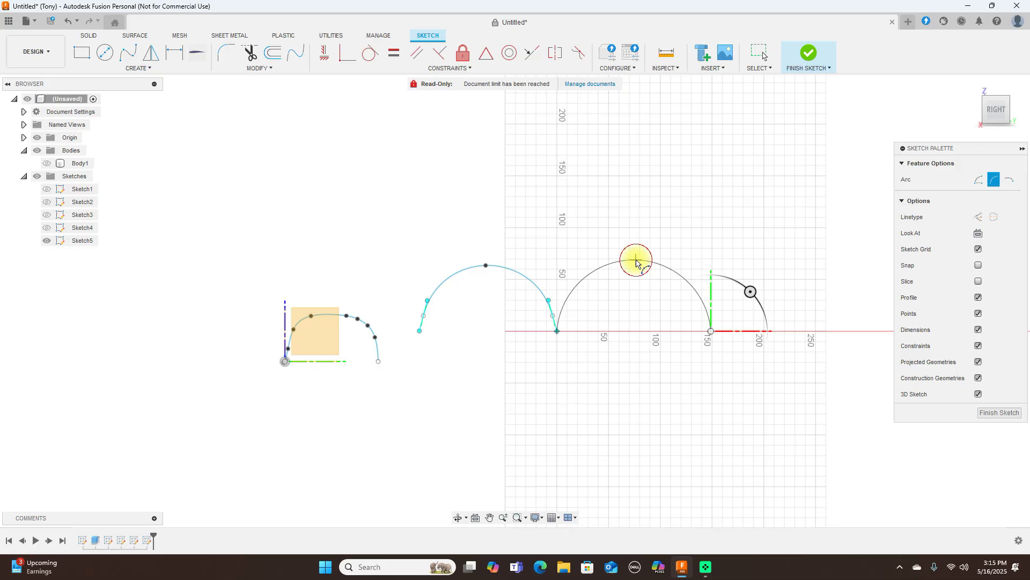
right_click(636, 259)
left_click(664, 262)
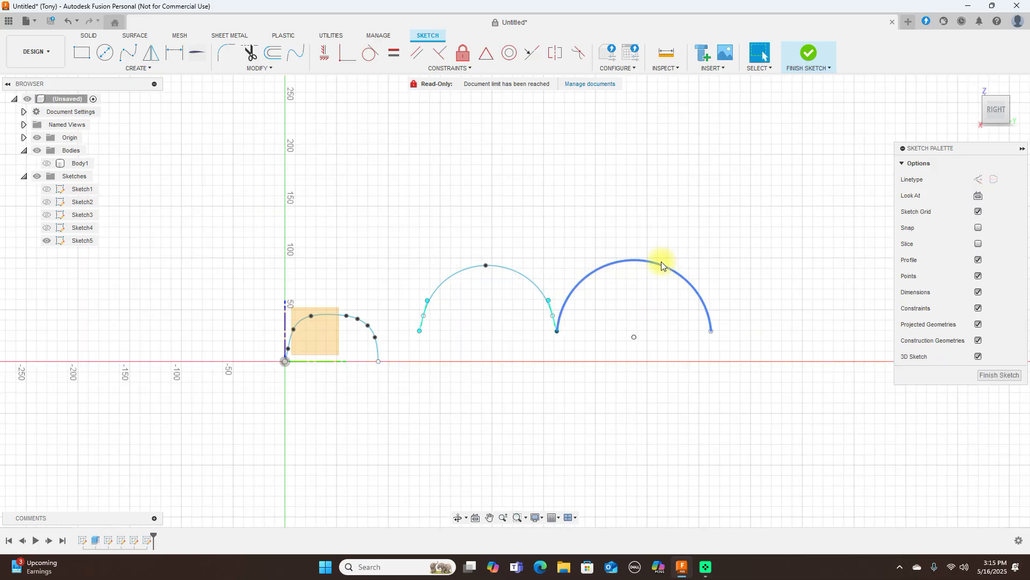
Draw a straight two-point Fit Point Spline about 200 mm long, level with the arc's endpoints and just beyond the arc
scroll(626, 172, "down", 1)
scroll(623, 183, "down", 1)
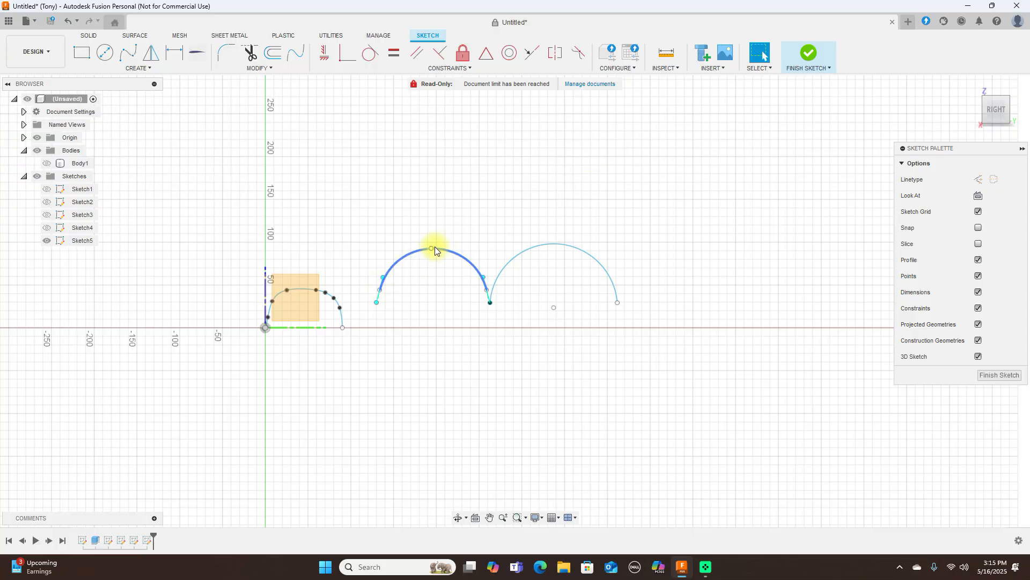
middle_click_drag(564, 193, 426, 202)
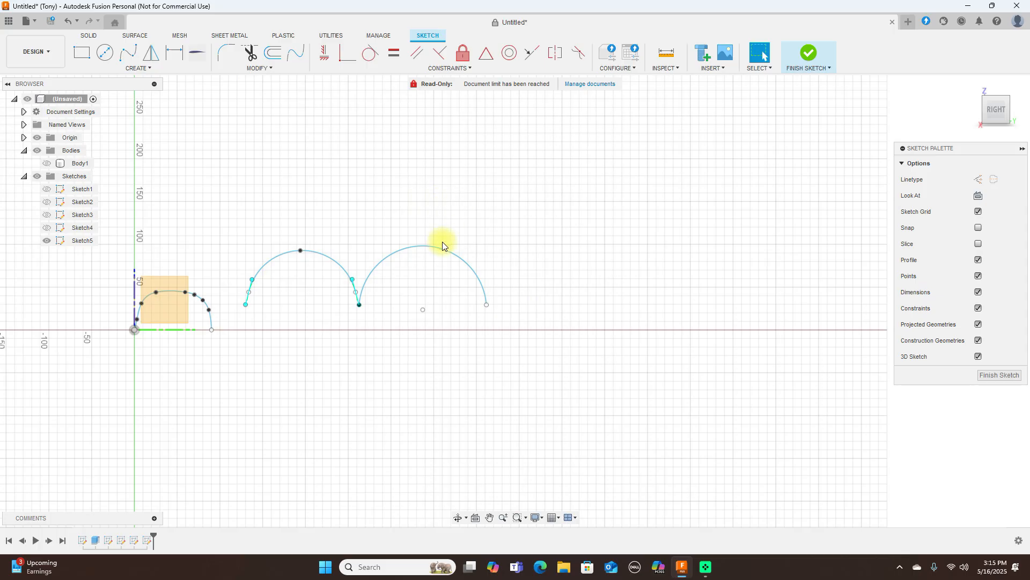
left_click(127, 52)
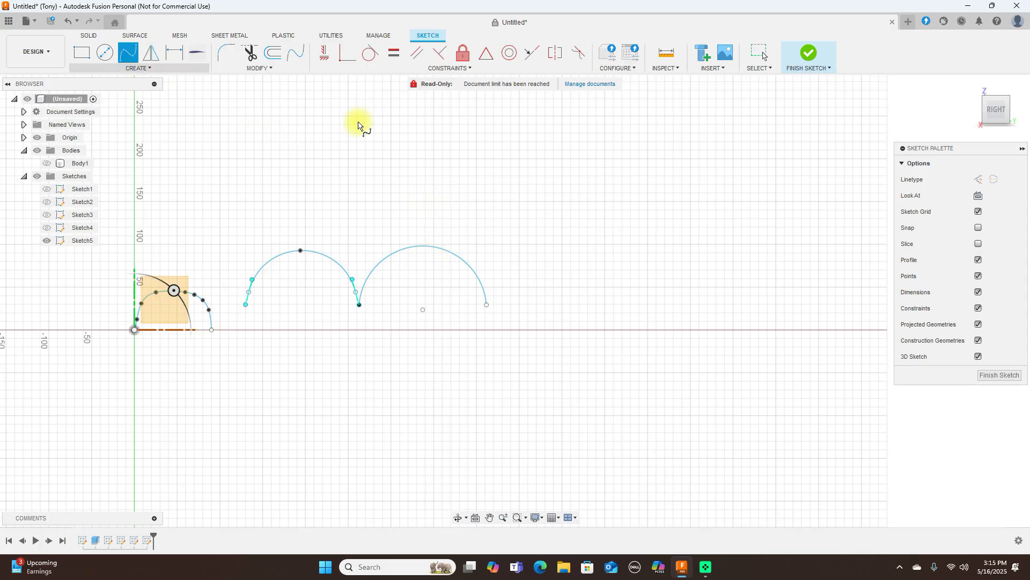
left_click(509, 304)
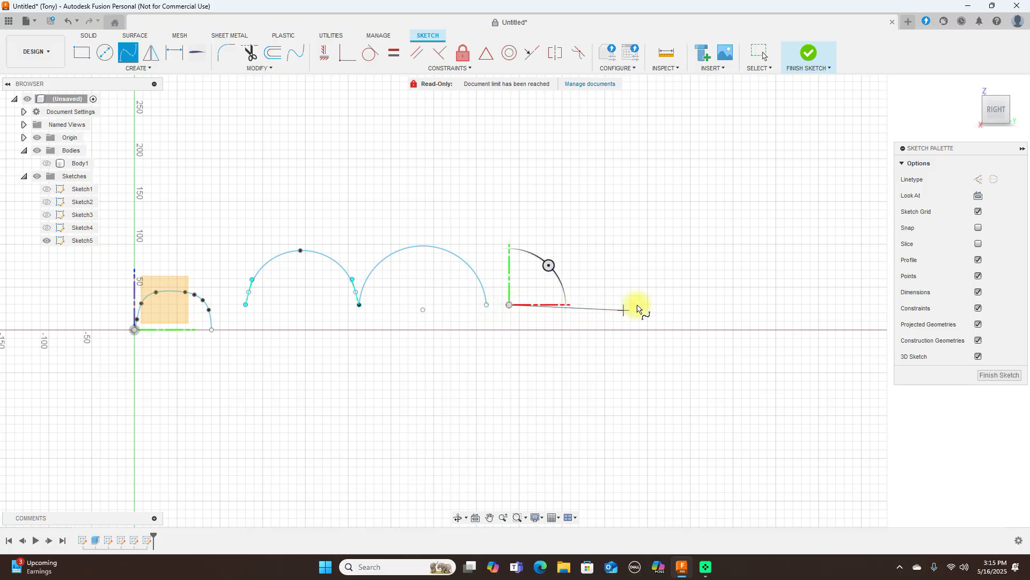
left_click(683, 304)
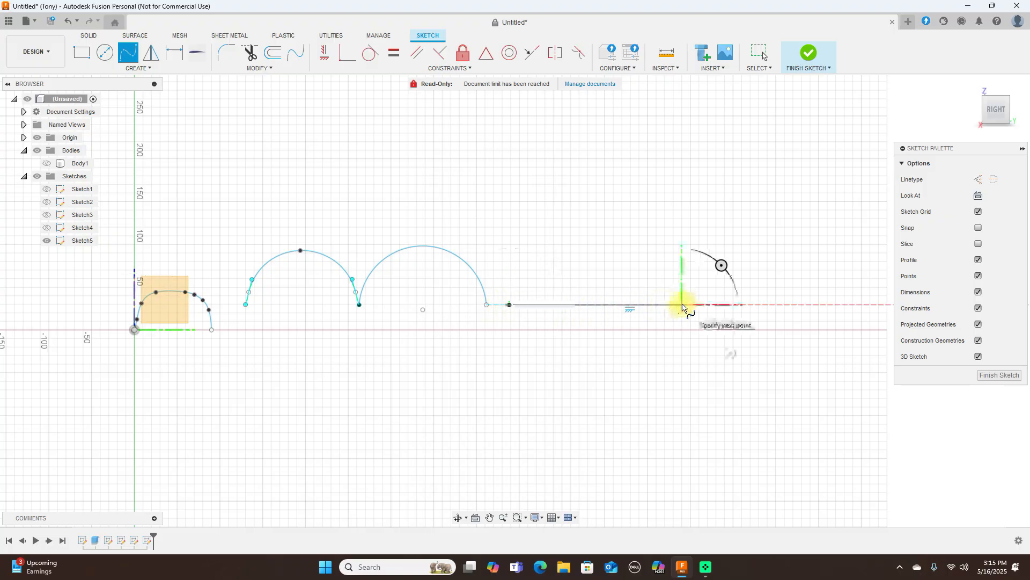
right_click(682, 305)
left_click(690, 321)
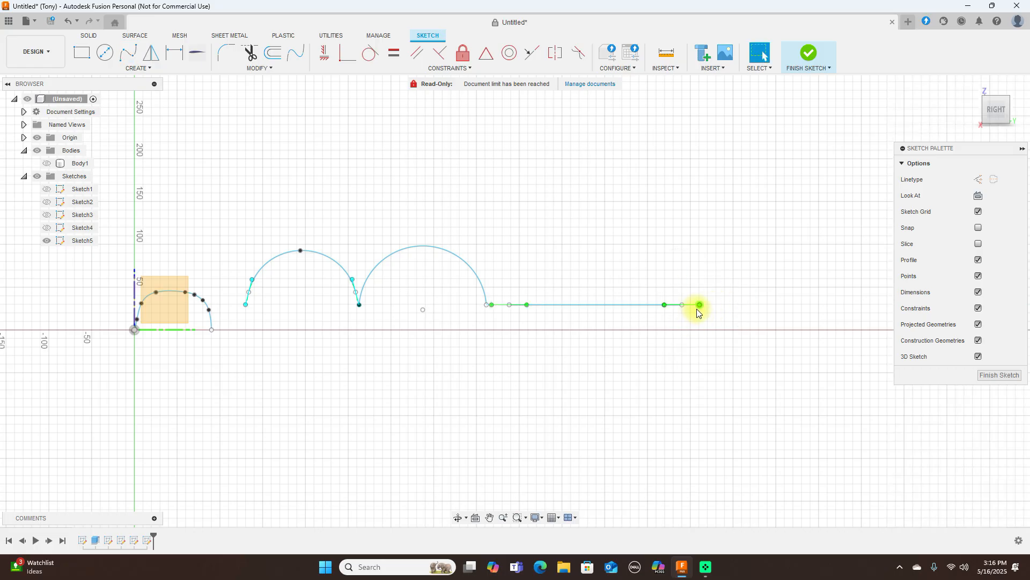
Steepen the tangent handles at both ends of the two-point spline to bend it into a rounded upward arch
left_click_drag(700, 305, 687, 320)
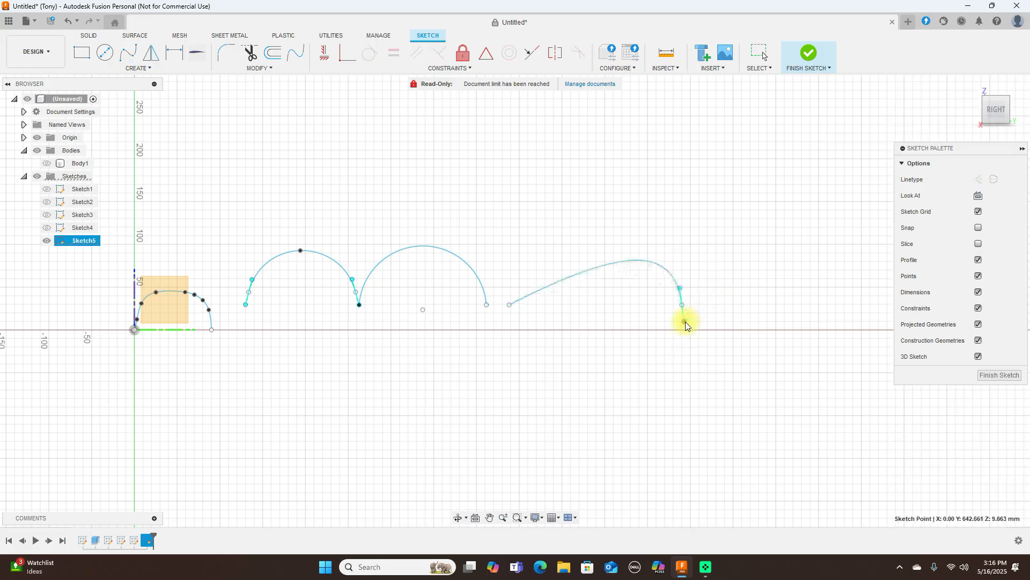
left_click(509, 304)
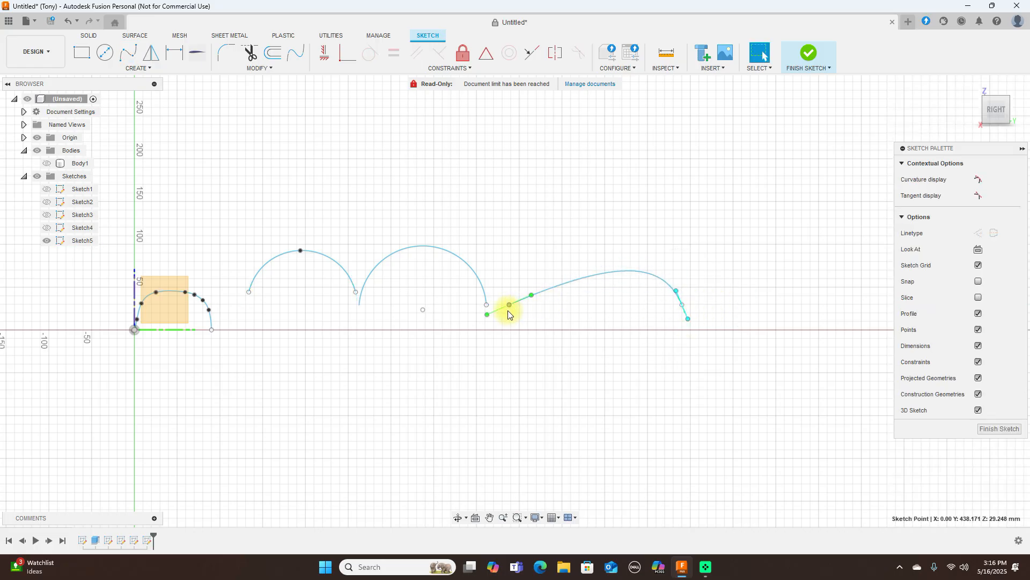
left_click_drag(487, 316, 501, 327)
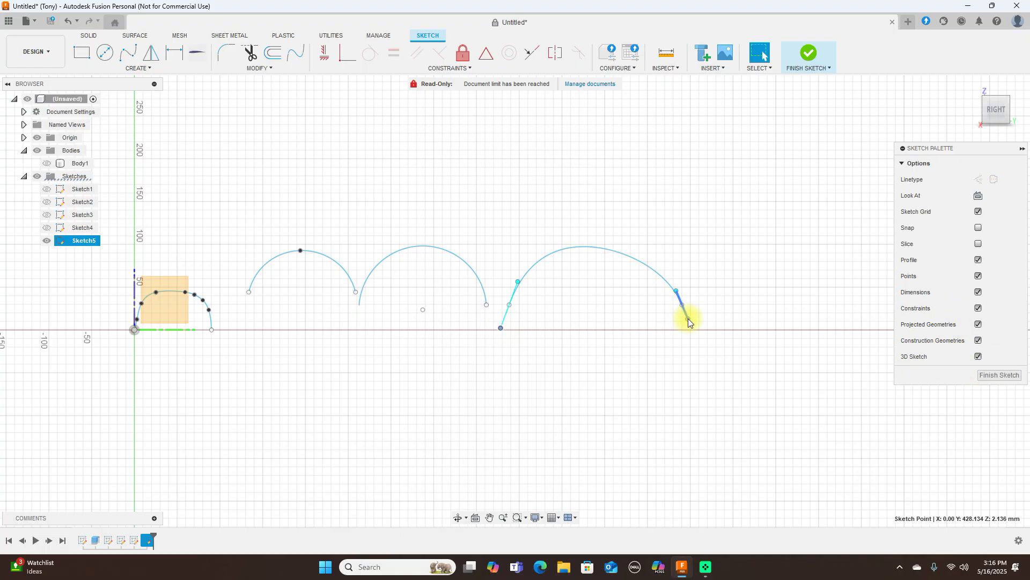
mouse_move(688, 317)
left_mouse_down()
mouse_move(690, 292)
mouse_move(662, 288)
mouse_move(677, 287)
left_mouse_up()
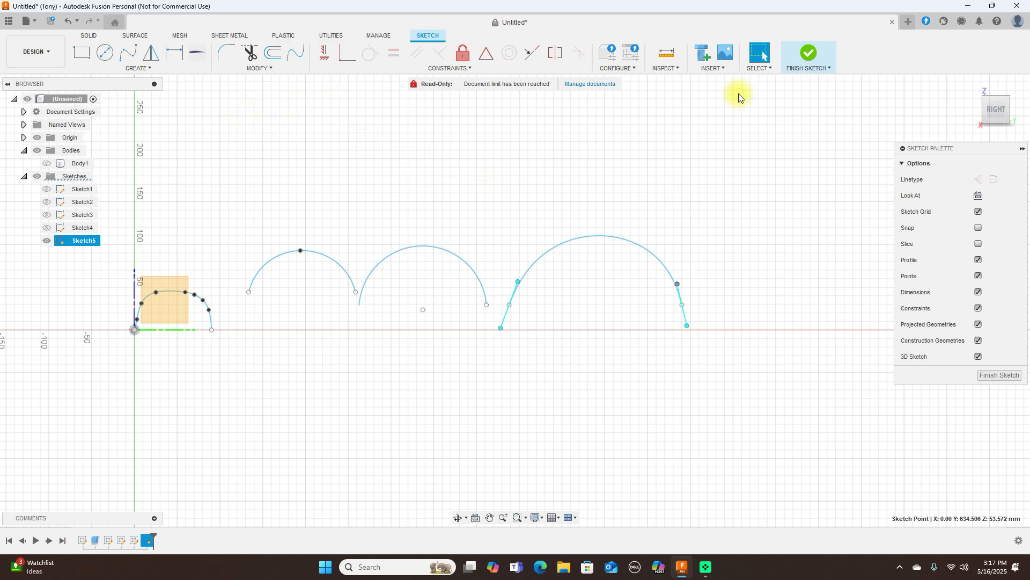
Finish the sketch and leave only Body1 visible, hiding all sketches and the origin
left_click(805, 56)
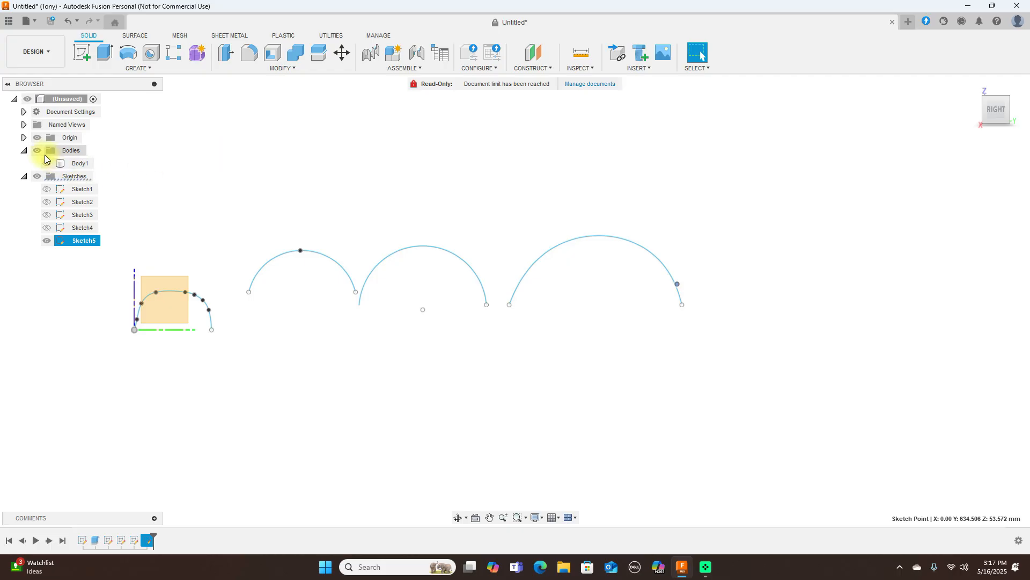
left_click(47, 163)
left_click(37, 176)
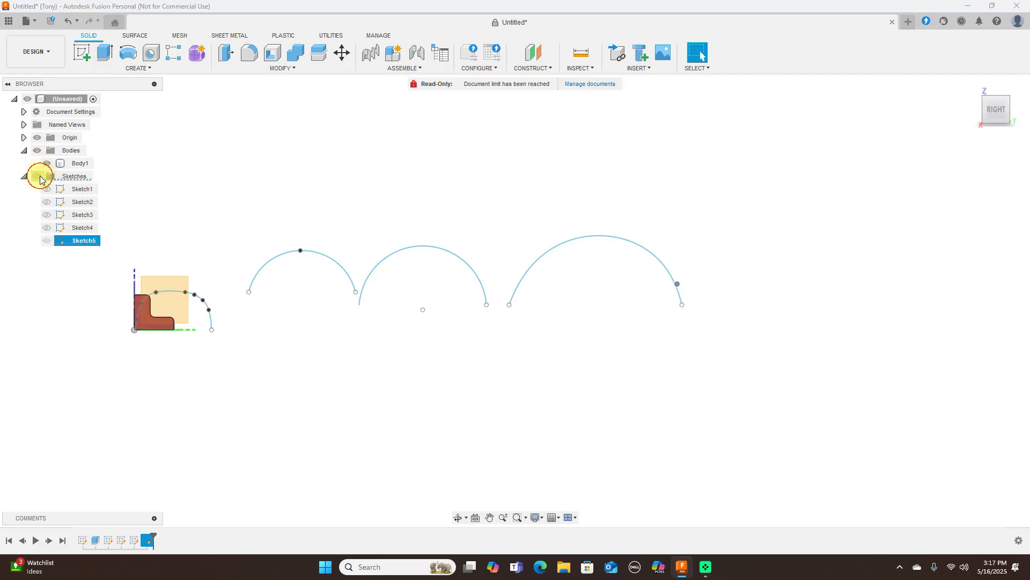
scroll(274, 237, "up", 2)
middle_click_drag(280, 265, 707, 203)
scroll(706, 206, "up", 1)
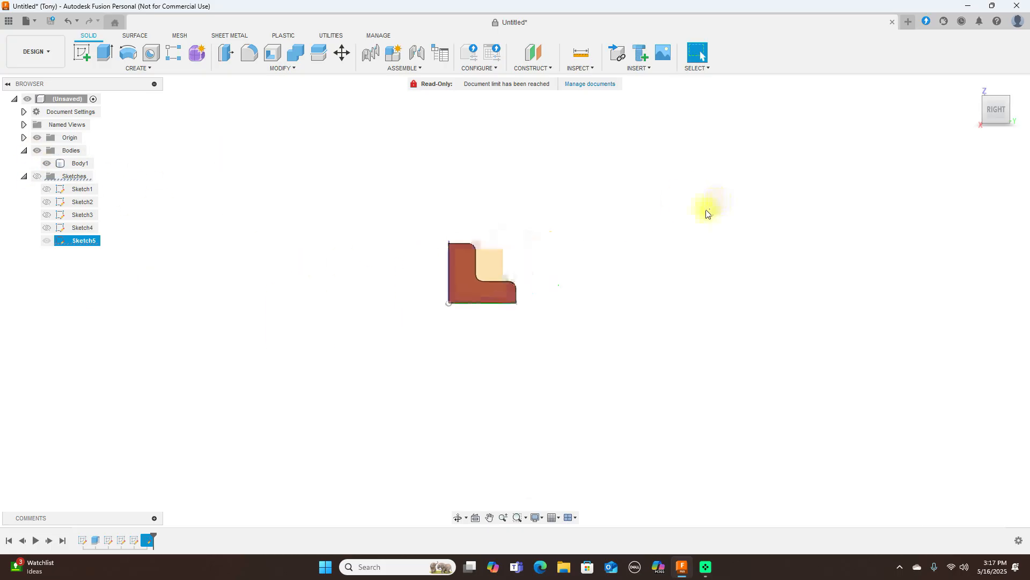
left_click(37, 138)
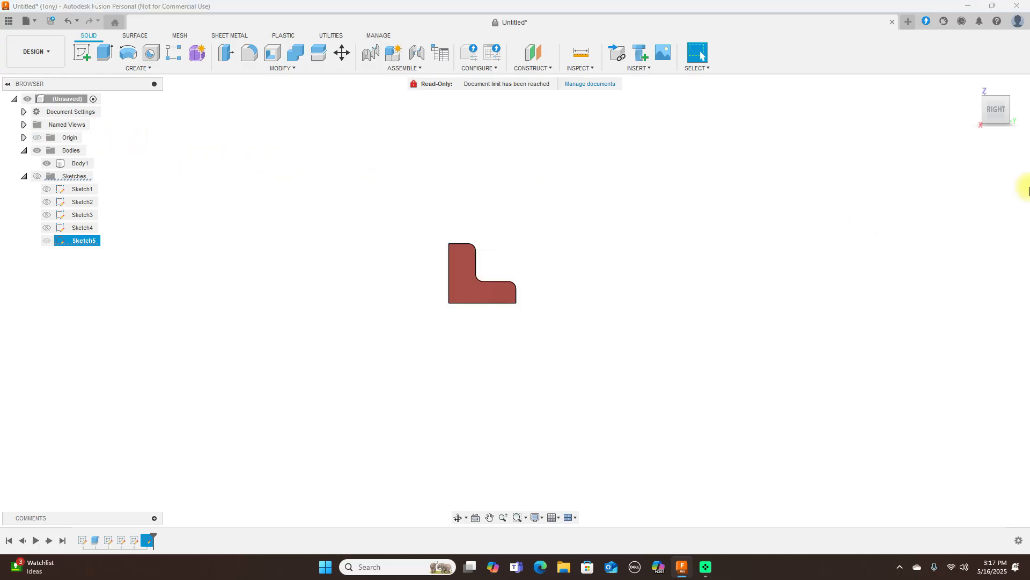
Examine the L-shaped solid and its rounded edges from the right side and several angled views
left_click_drag(1009, 105, 913, 136)
scroll(525, 255, "up", 2)
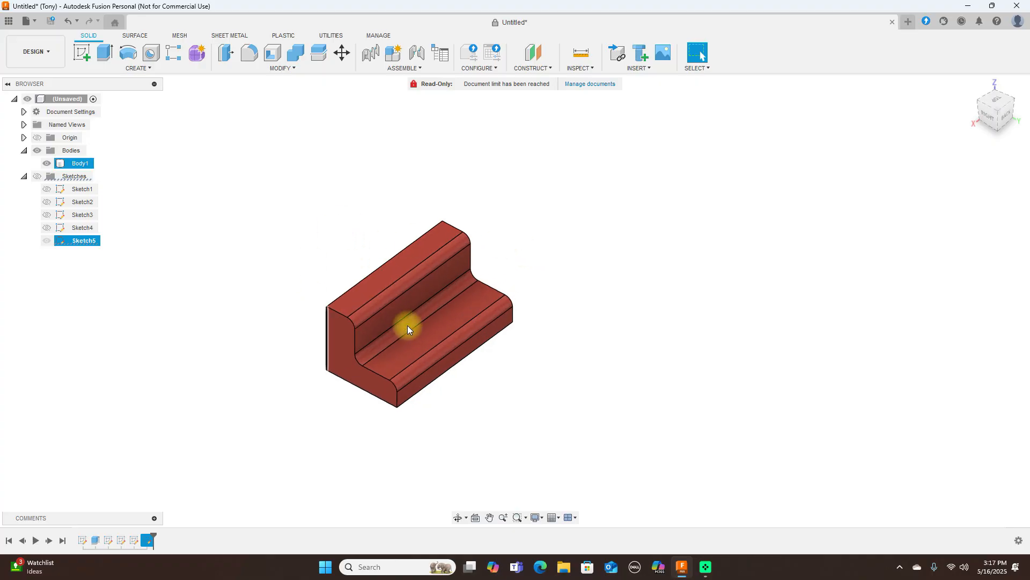
middle_click_drag(565, 346, 635, 292)
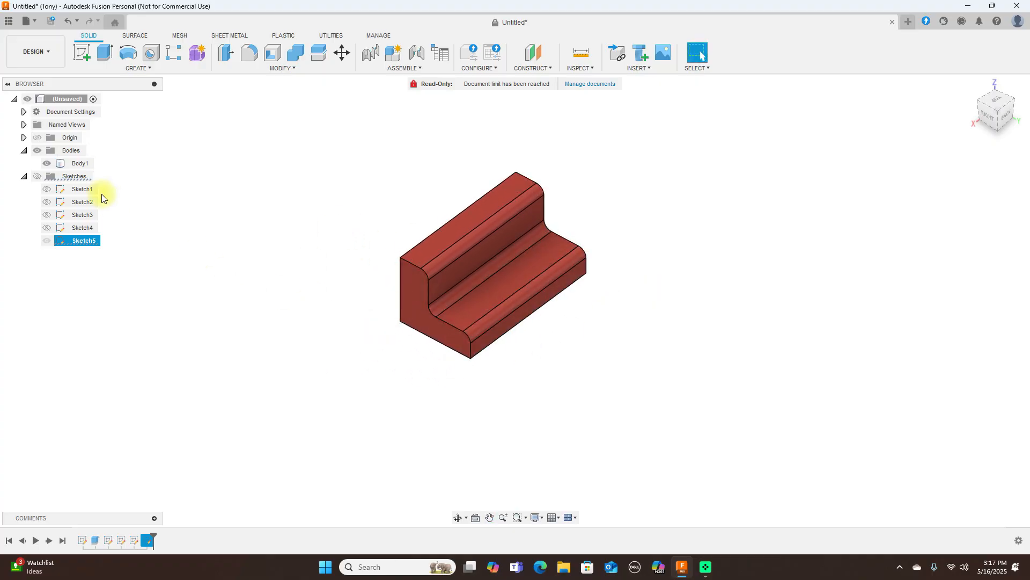
right_click(79, 164)
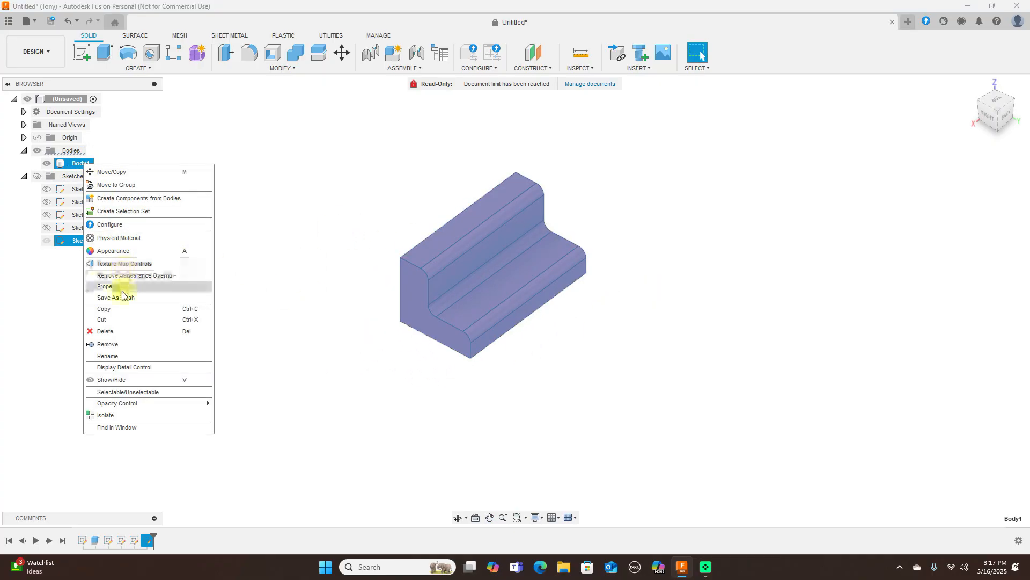
left_click(256, 302)
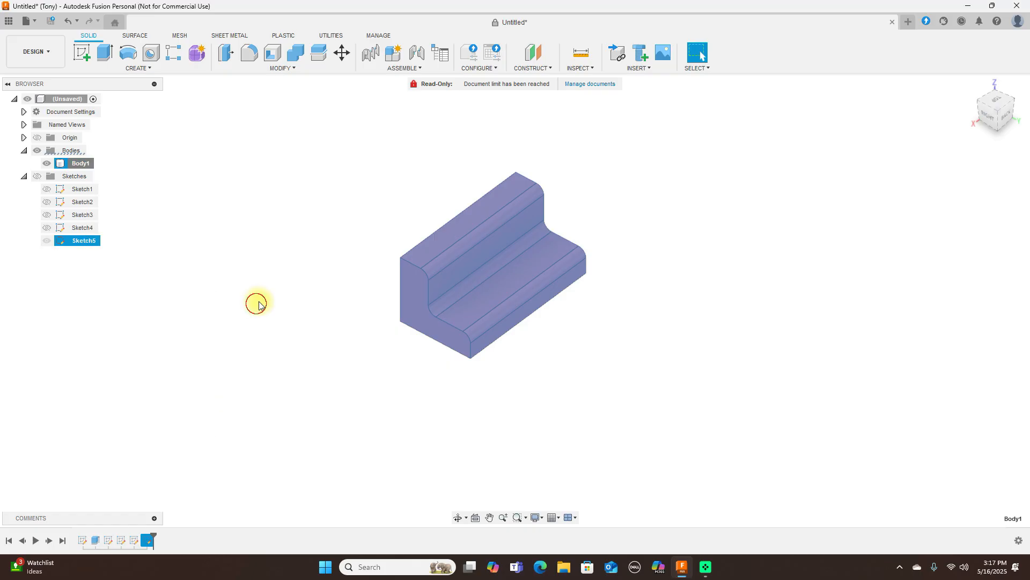
left_click(346, 254)
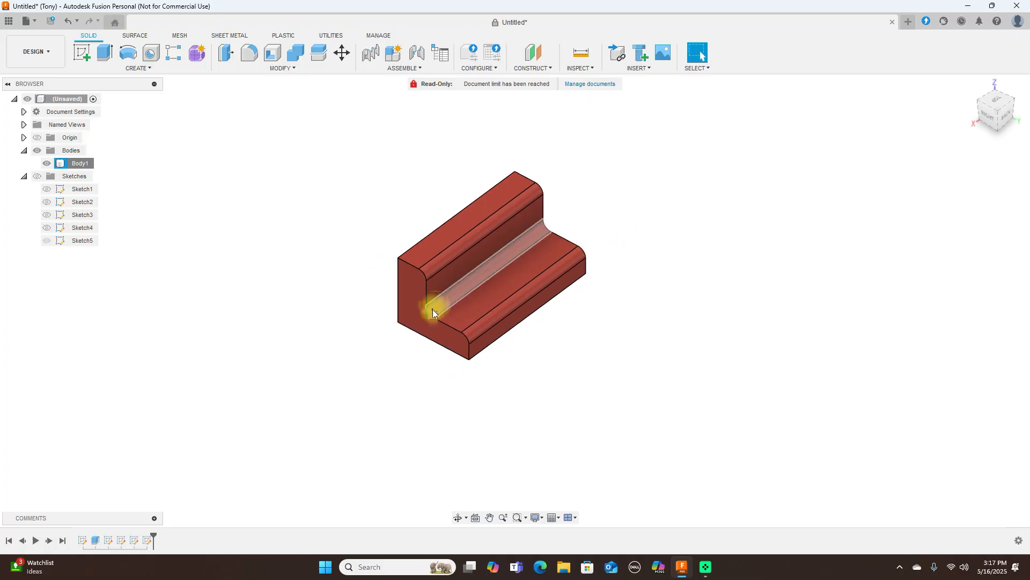
scroll(433, 309, "up", 3)
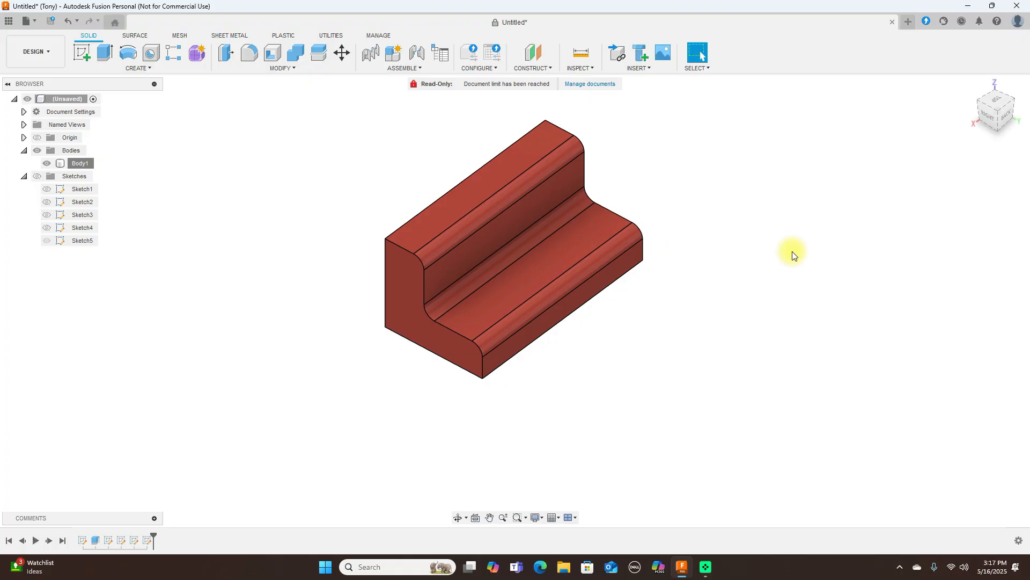
scroll(754, 271, "down", 1)
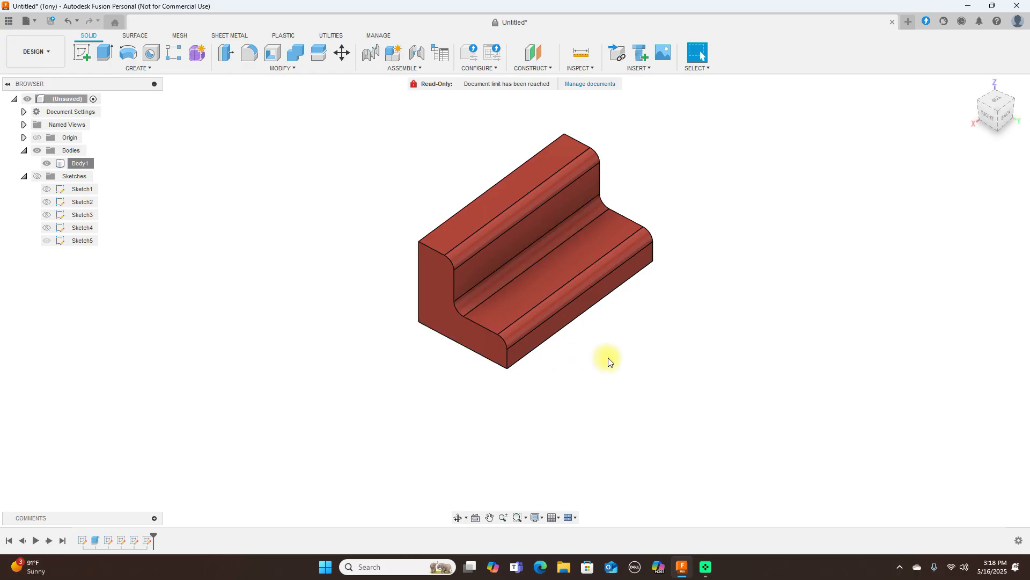
left_click(992, 119)
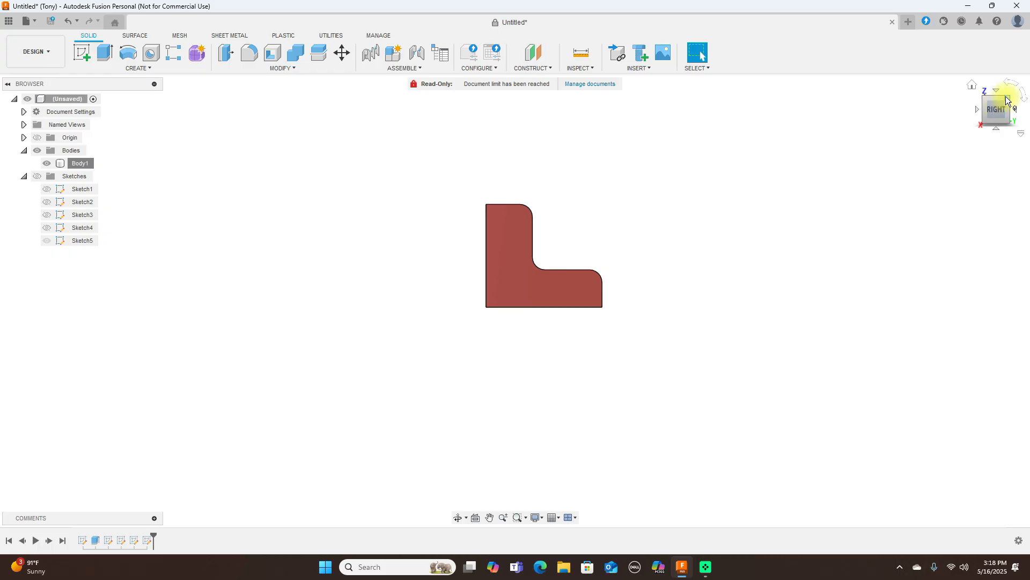
left_click_drag(1005, 102, 911, 122)
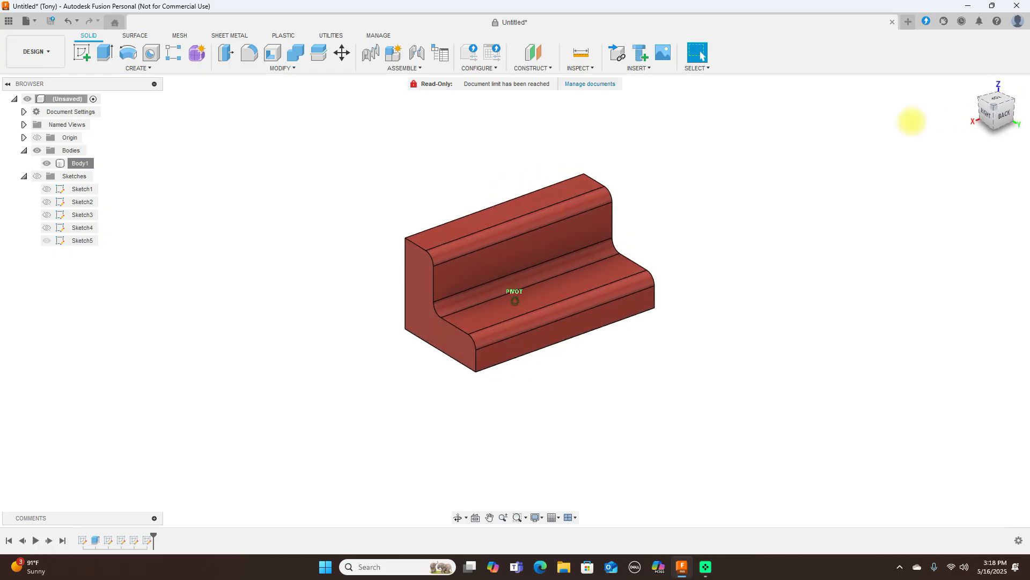
scroll(785, 248, "up", 1)
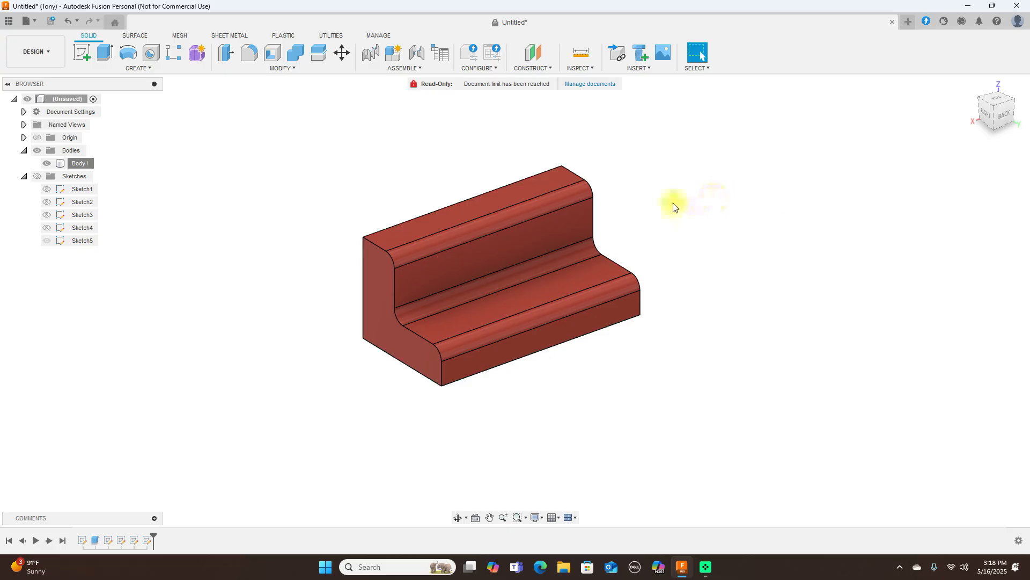
middle_click_drag(660, 212, 497, 202, "shift")
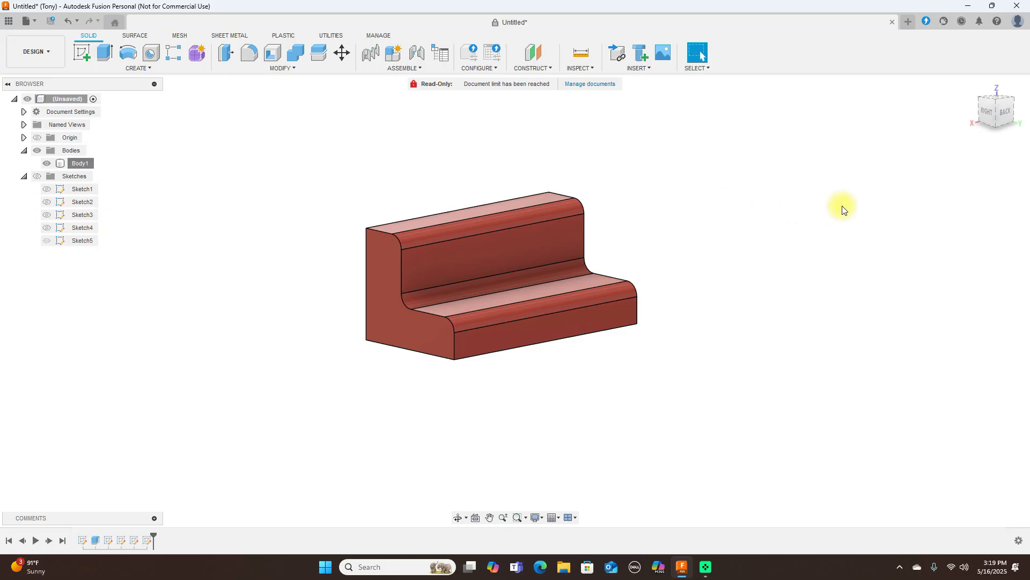
left_click(994, 102)
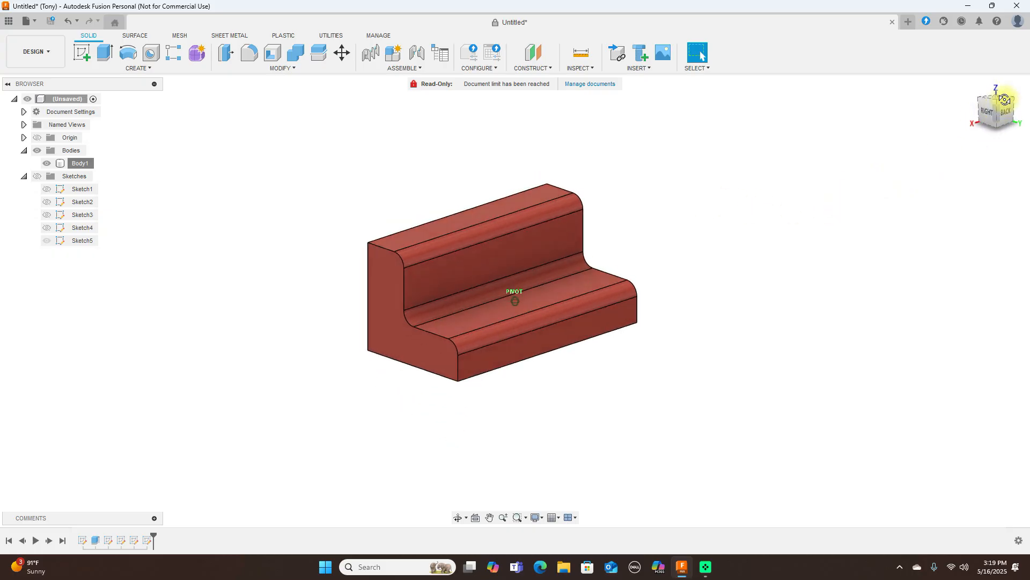
left_click_drag(37, 116, 965, 121)
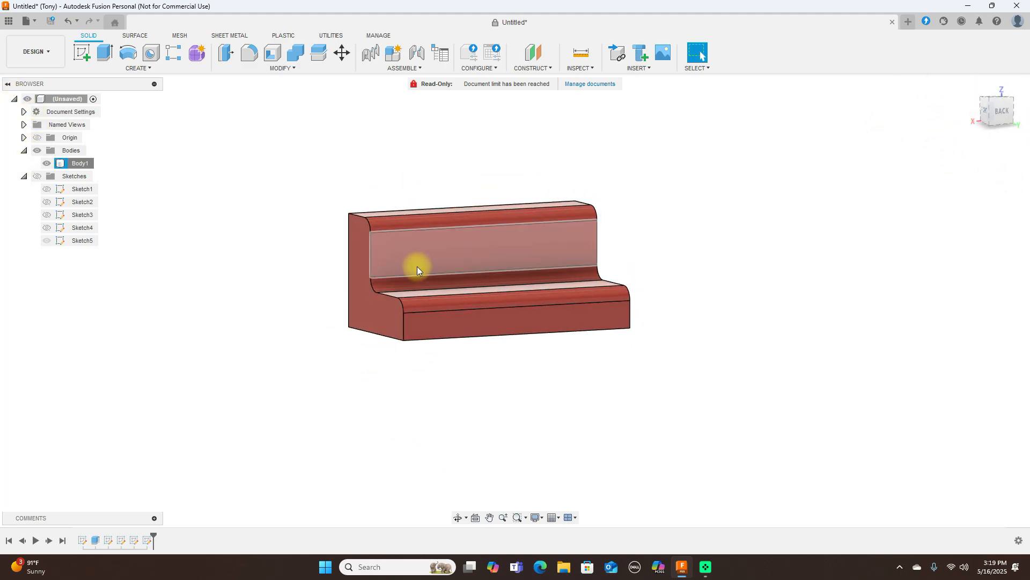
middle_click_drag(701, 295, 736, 290, "shift")
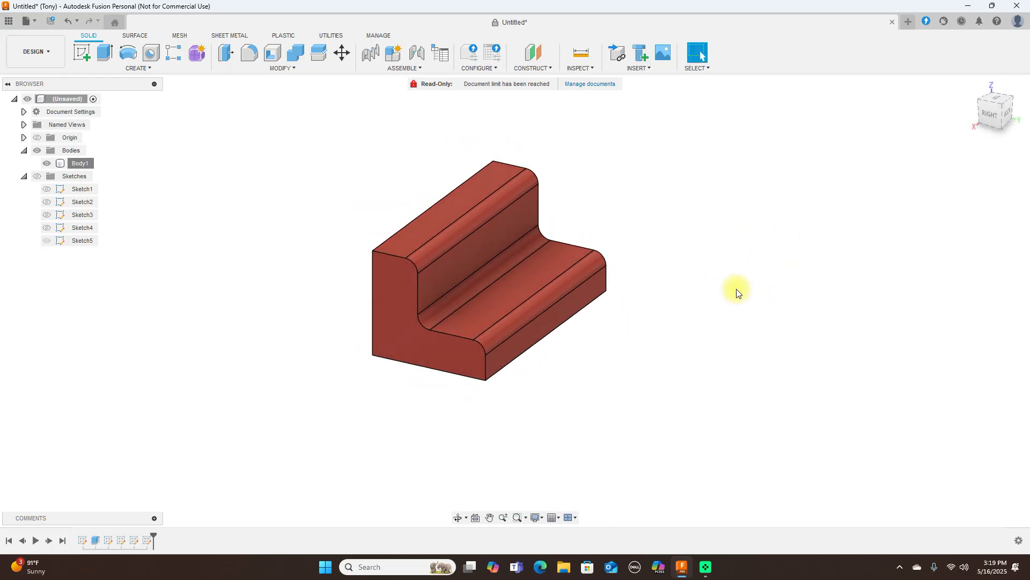